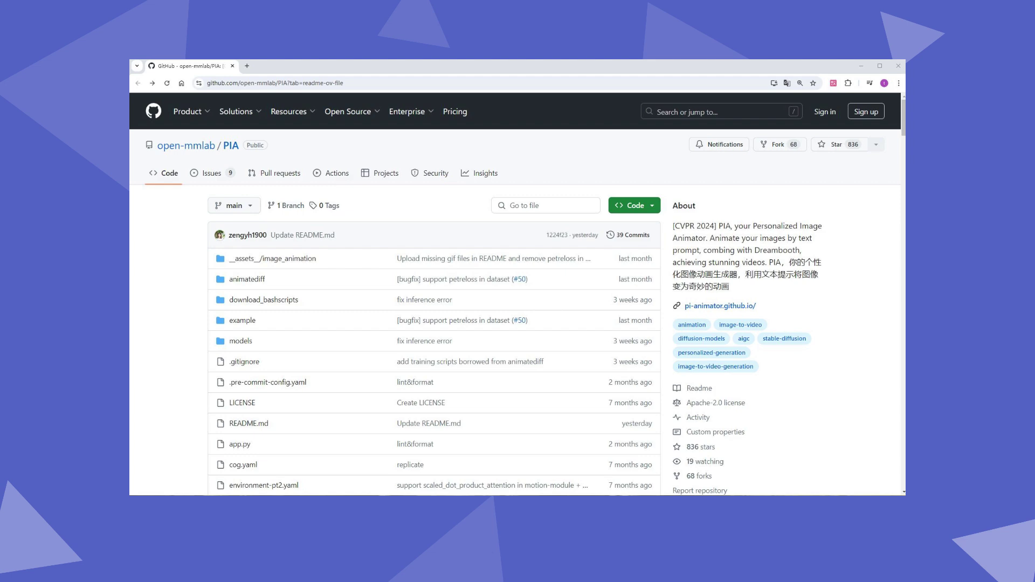
# Scroll the PIA README down to its motion comparison image table.
pyautogui.scroll(-15, 870, 319)
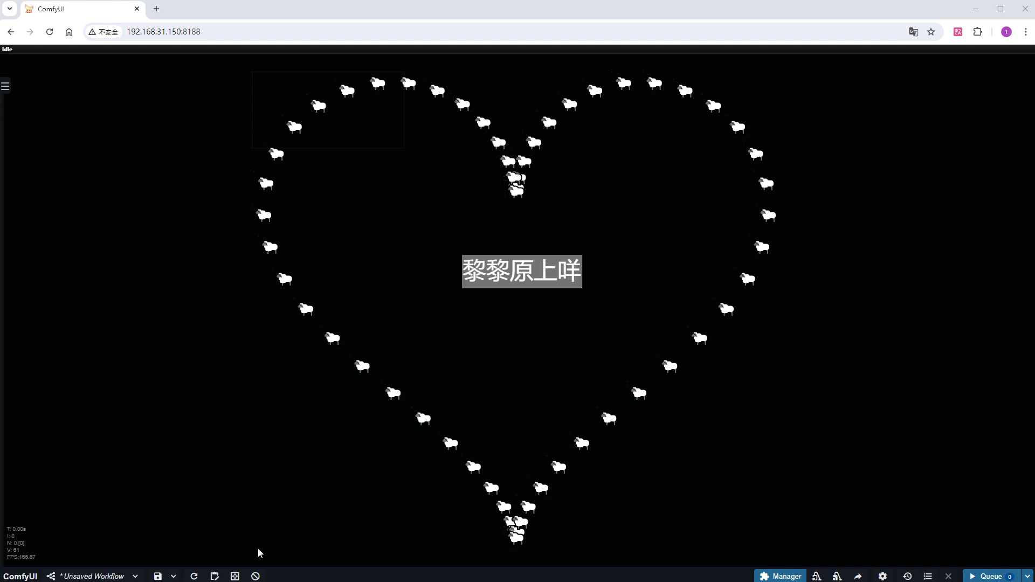
# Clear the workflow and add a Load Image node showing face4.png.
pyautogui.click(255, 576)
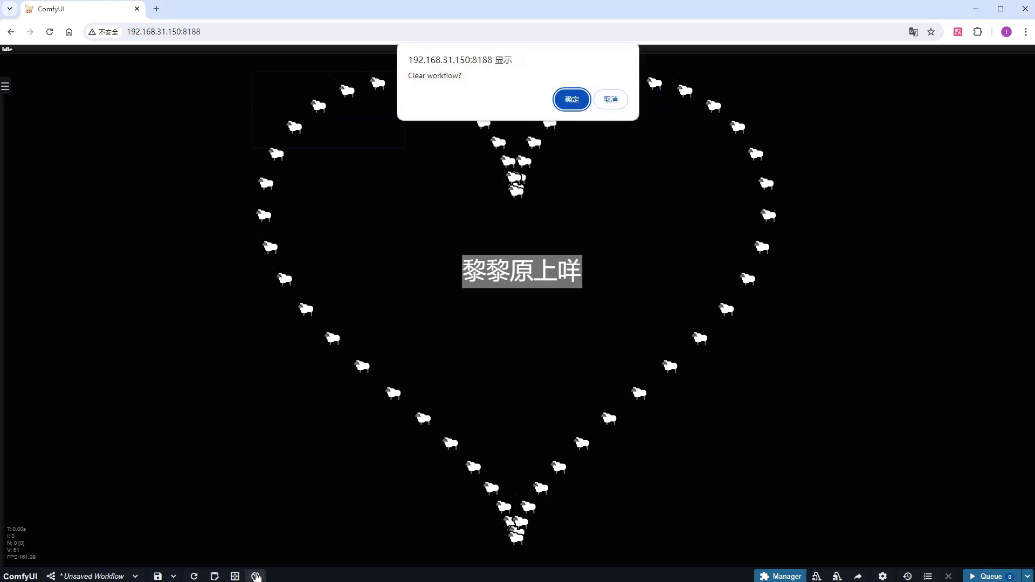
pyautogui.press('Return')
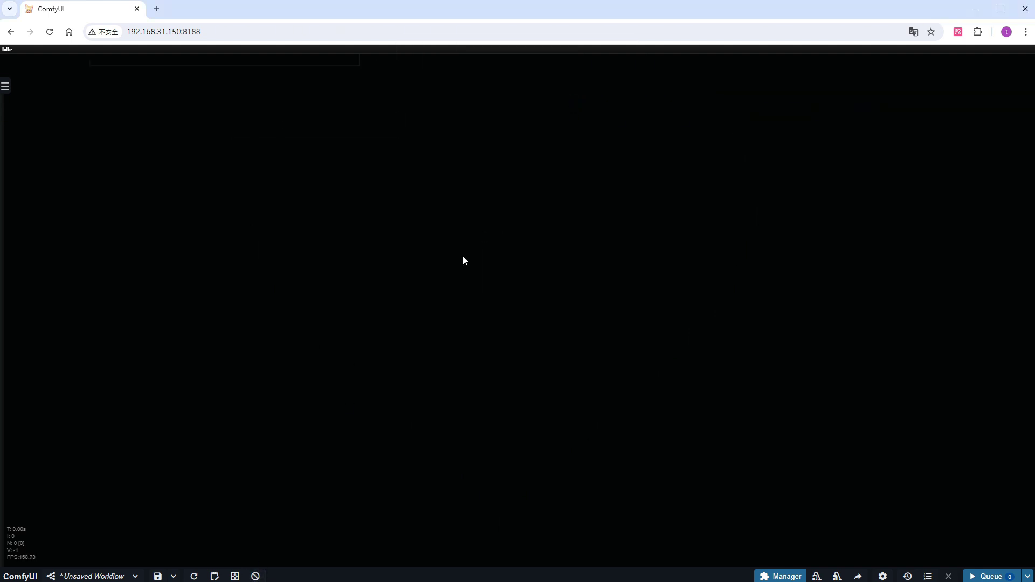
pyautogui.doubleClick(464, 257)
pyautogui.write('load')
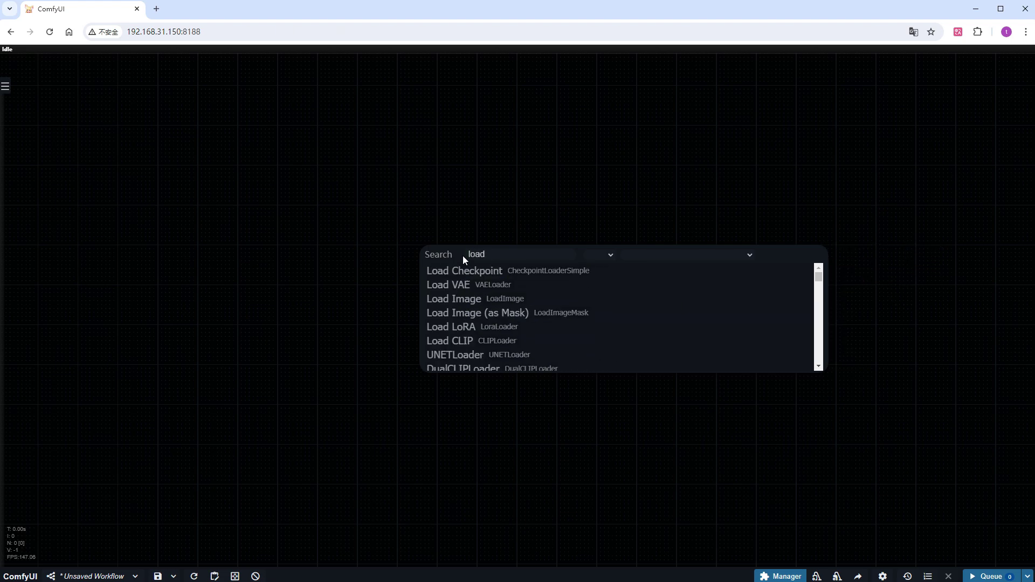
pyautogui.click(454, 299)
pyautogui.scroll(6, 616, 349)
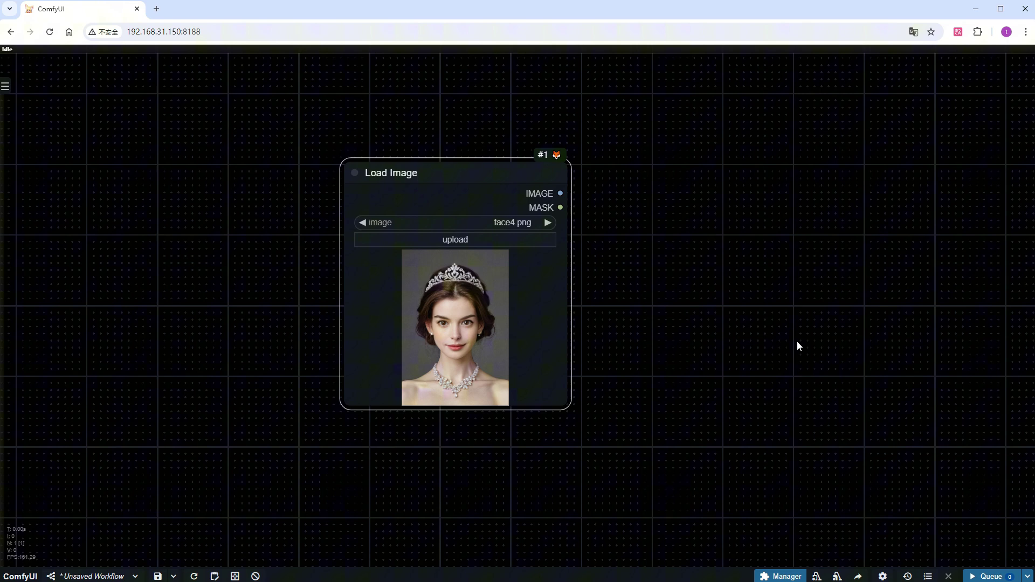
pyautogui.moveTo(797, 341); pyautogui.dragTo(543, 358)
# Add an Image Resize by Longer Side node (size 512, bicubic).
pyautogui.doubleClick(472, 194)
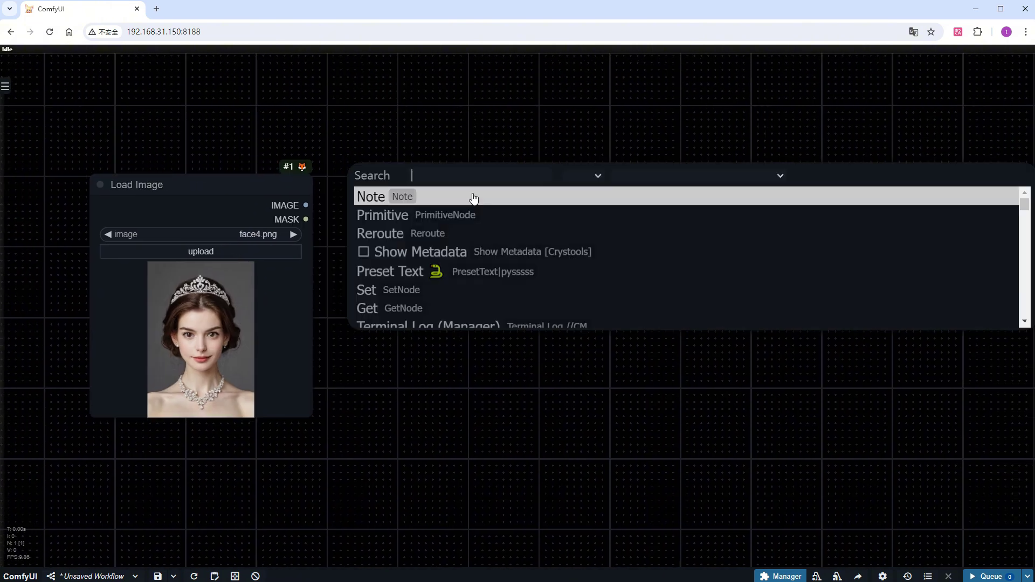
pyautogui.write('image ')
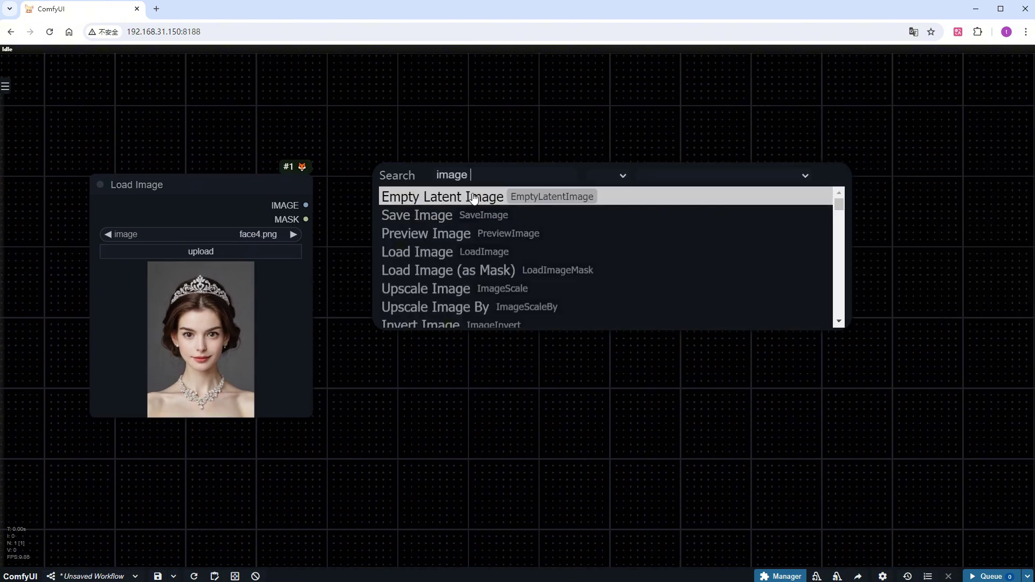
pyautogui.write('res')
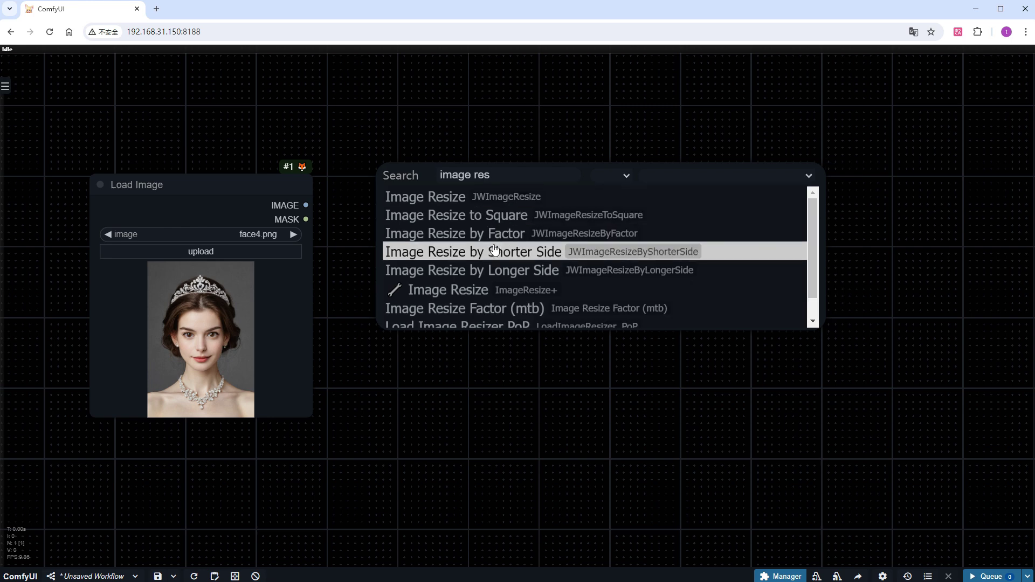
pyautogui.click(496, 272)
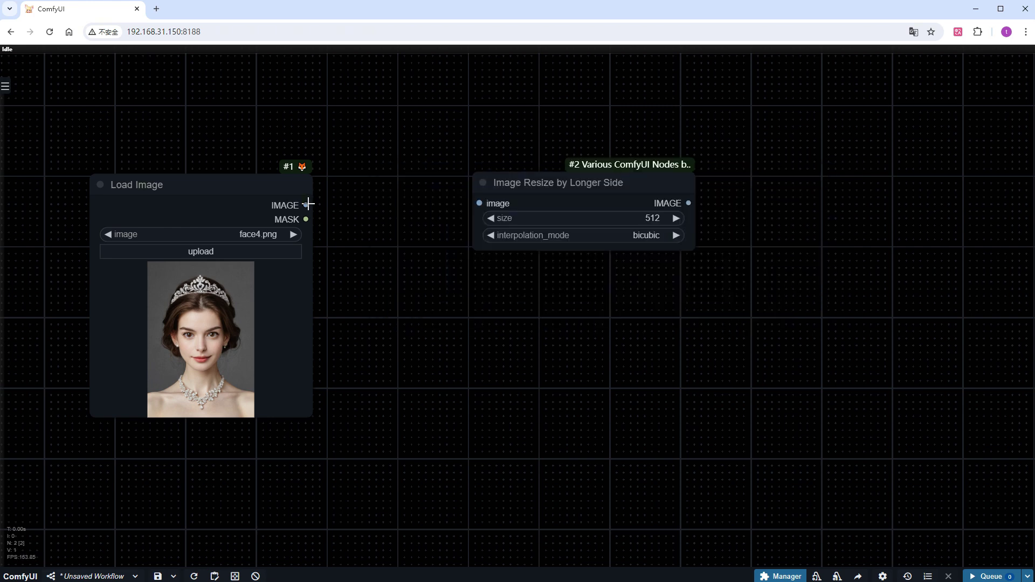
# Feed Load Image into the resize node, and the resized image into a new Get Image Size.
pyautogui.moveTo(307, 205); pyautogui.dragTo(480, 203)
pyautogui.moveTo(759, 298); pyautogui.dragTo(597, 312)
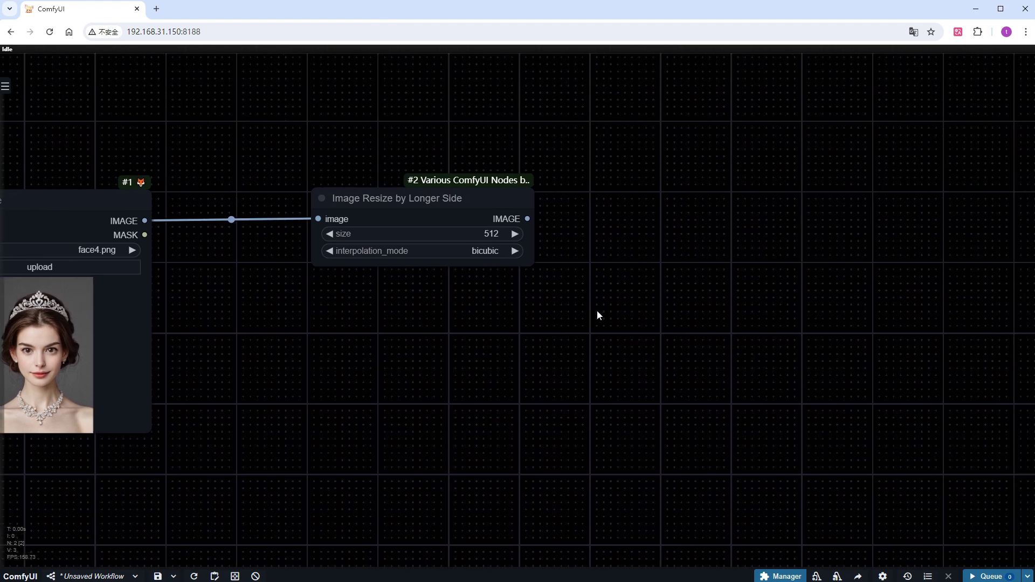
pyautogui.doubleClick(635, 201)
pyautogui.write('get imag')
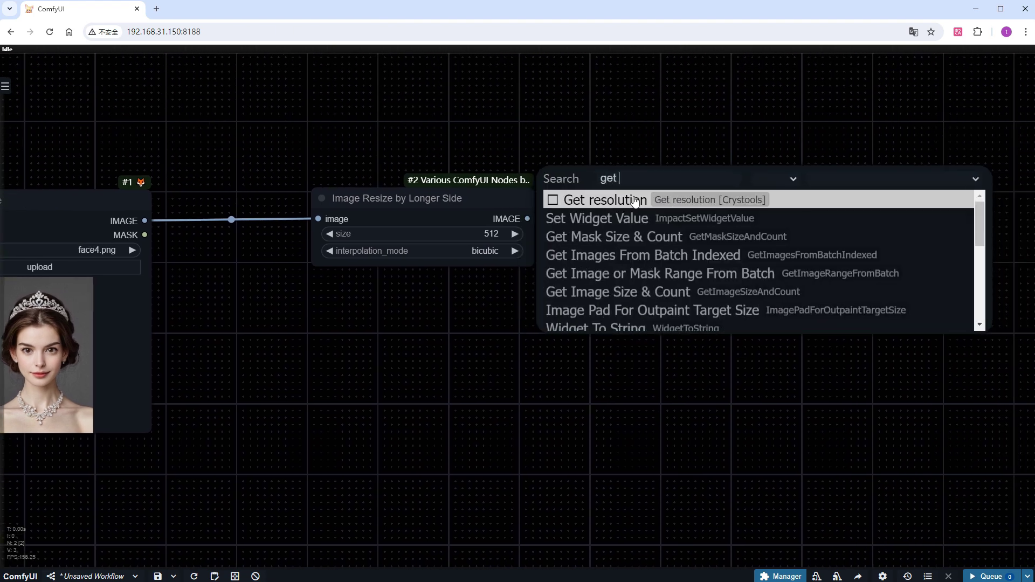
pyautogui.click(597, 294)
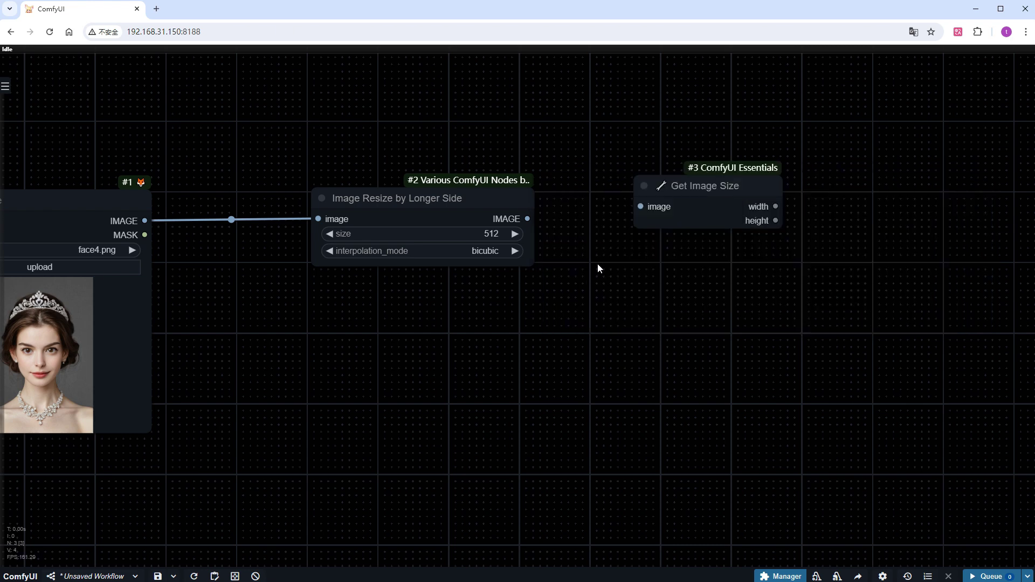
pyautogui.moveTo(528, 219); pyautogui.dragTo(640, 196)
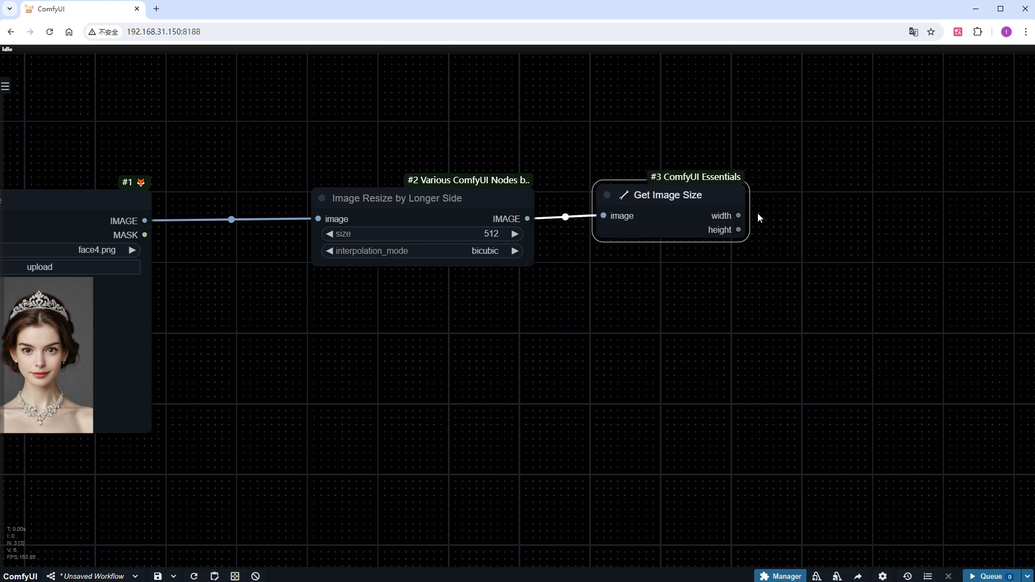
# Add an Empty Latent Image with width, height and batch_size converted to inputs.
pyautogui.doubleClick(805, 189)
pyautogui.write('em')
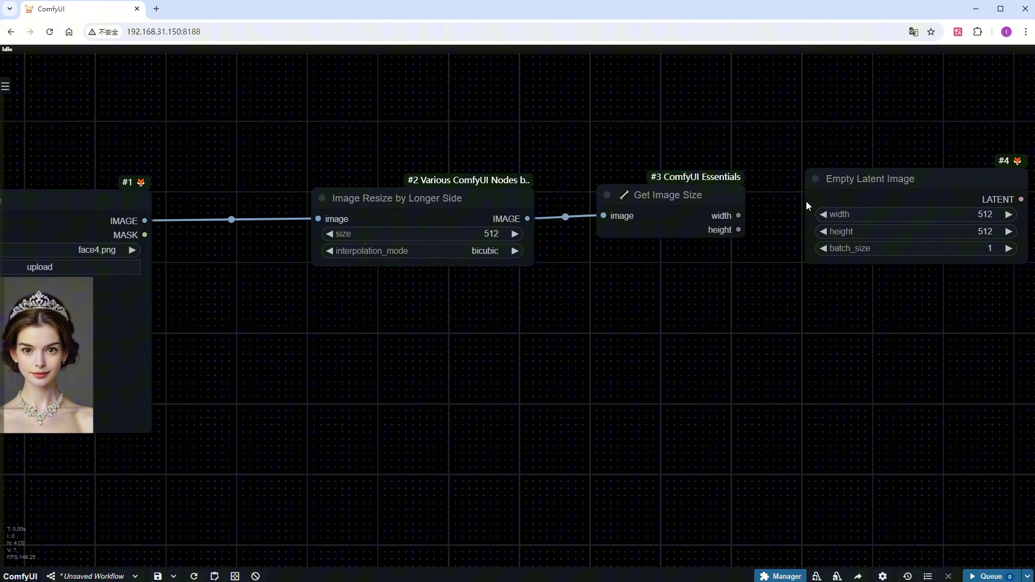
pyautogui.rightClick(845, 179)
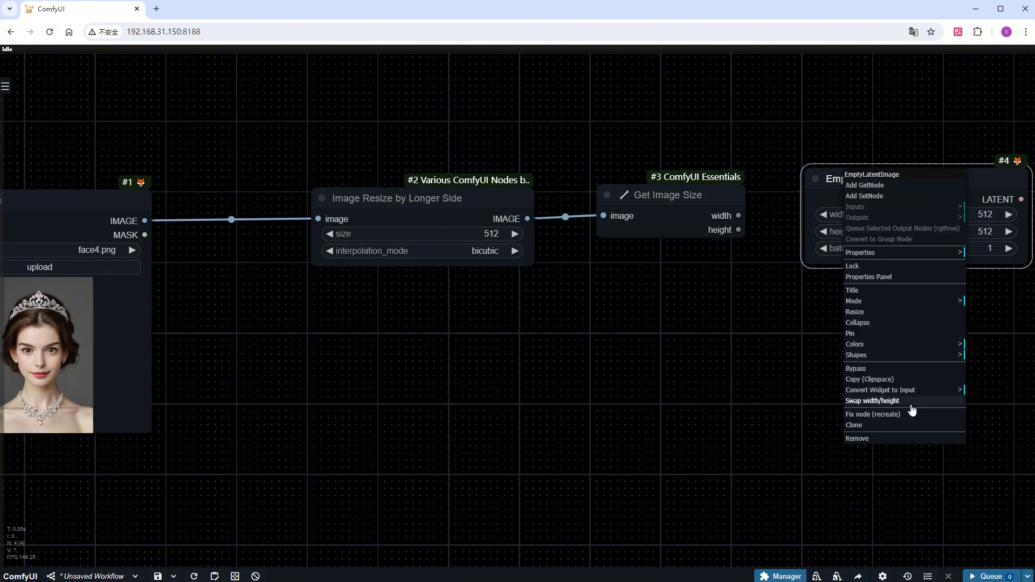
pyautogui.click(917, 390)
pyautogui.click(975, 392)
pyautogui.rightClick(907, 178)
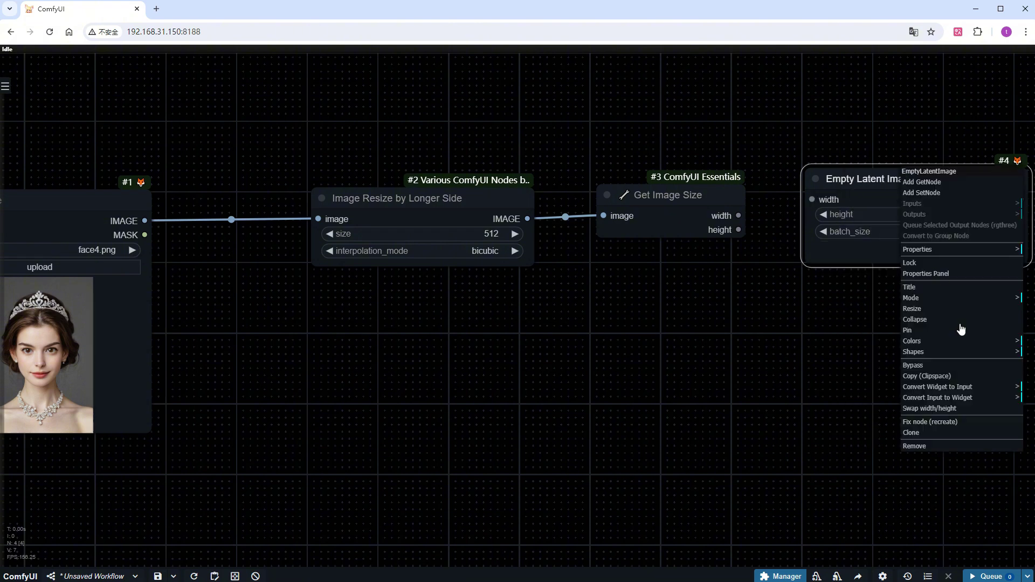
pyautogui.click(982, 388)
pyautogui.click(1004, 390)
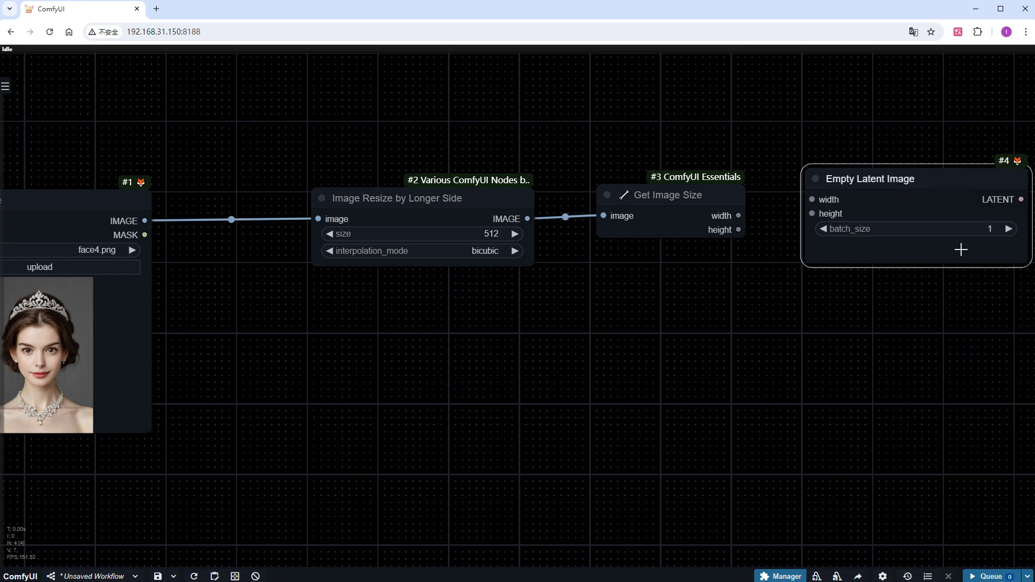
pyautogui.rightClick(908, 178)
pyautogui.click(989, 391)
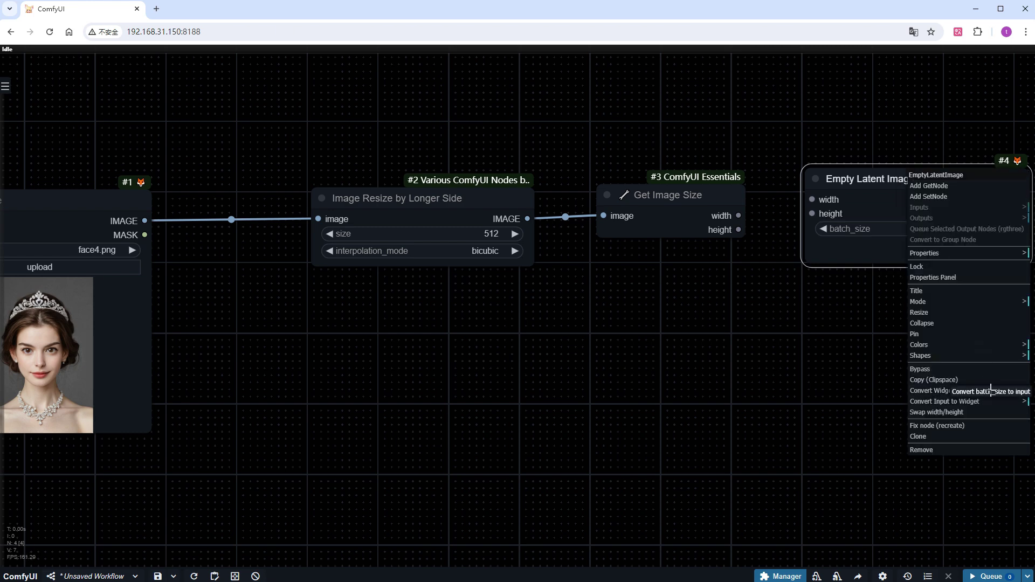
pyautogui.click(991, 392)
# Link the measured width and height into the latent, with a batch_size primitive of 16.
pyautogui.moveTo(739, 216); pyautogui.dragTo(812, 200)
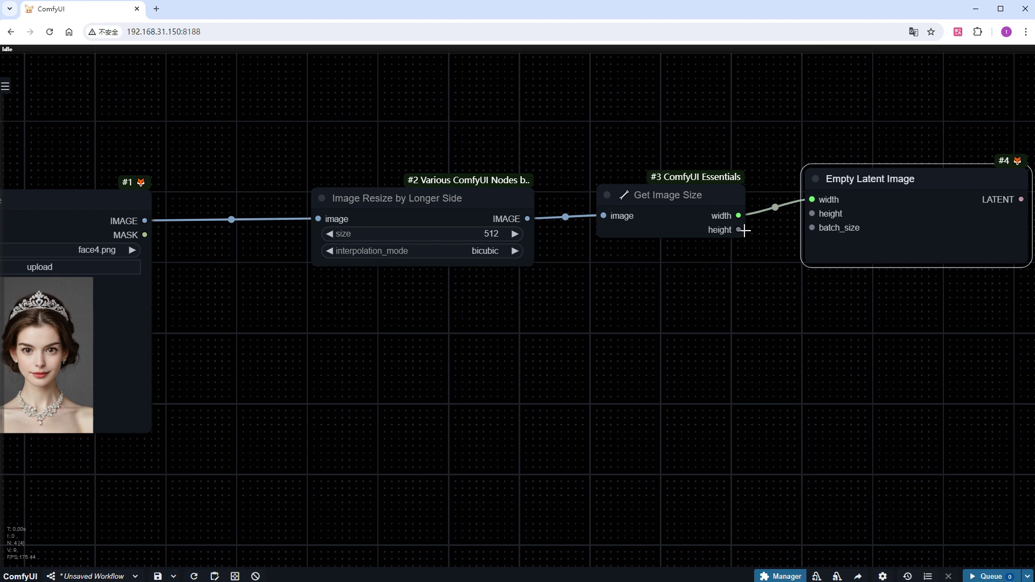
pyautogui.moveTo(742, 231); pyautogui.dragTo(702, 297)
pyautogui.doubleClick(812, 227)
pyautogui.click(699, 295)
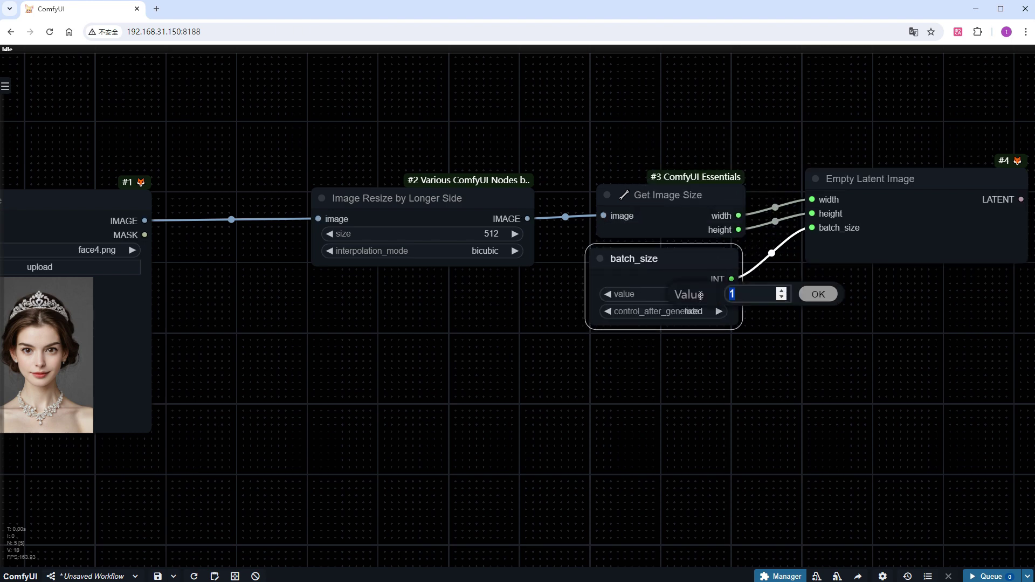
pyautogui.press('Return')
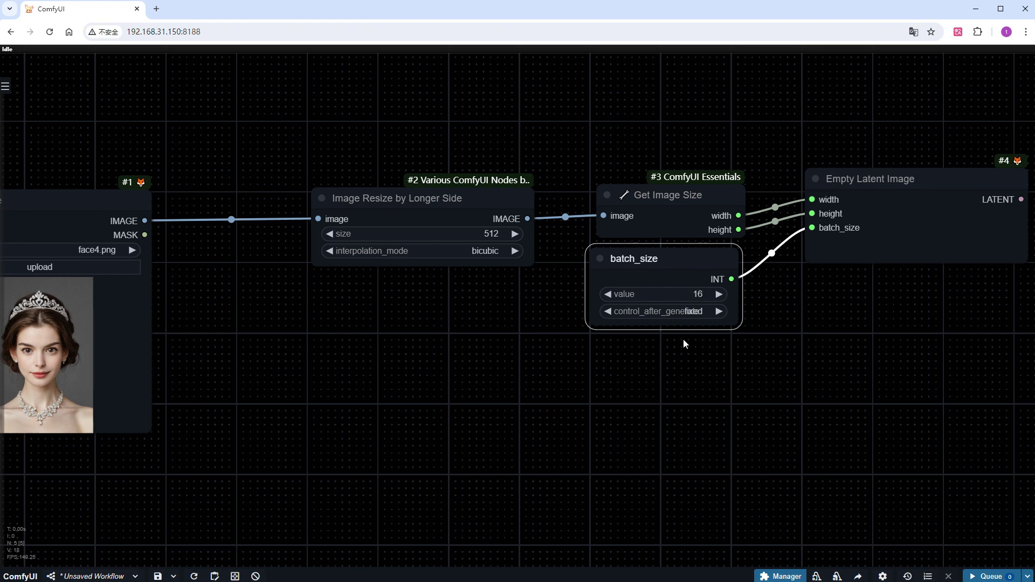
pyautogui.scroll(-5, 684, 338)
pyautogui.moveTo(681, 298); pyautogui.dragTo(99, 420)
# Group the four image nodes and title the group 'Image'.
pyautogui.moveTo(845, 433); pyautogui.dragTo(299, 191)
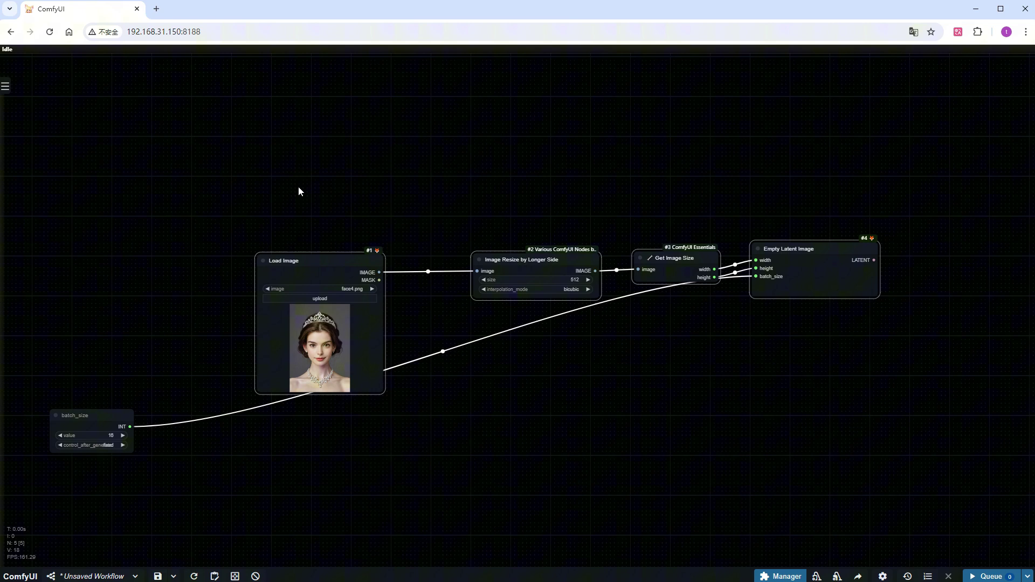
pyautogui.rightClick(599, 349)
pyautogui.click(668, 409)
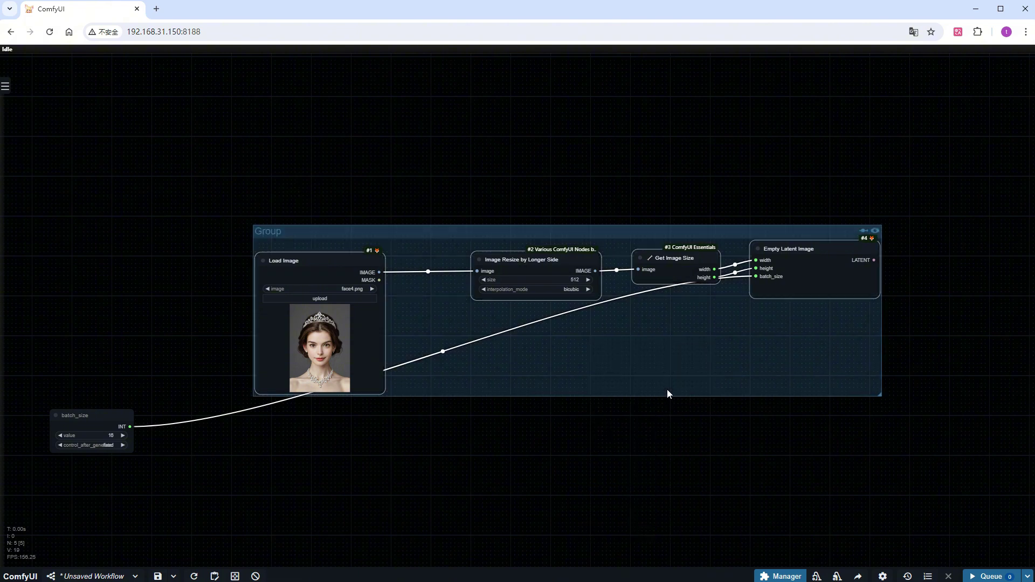
pyautogui.rightClick(408, 235)
pyautogui.click(486, 483)
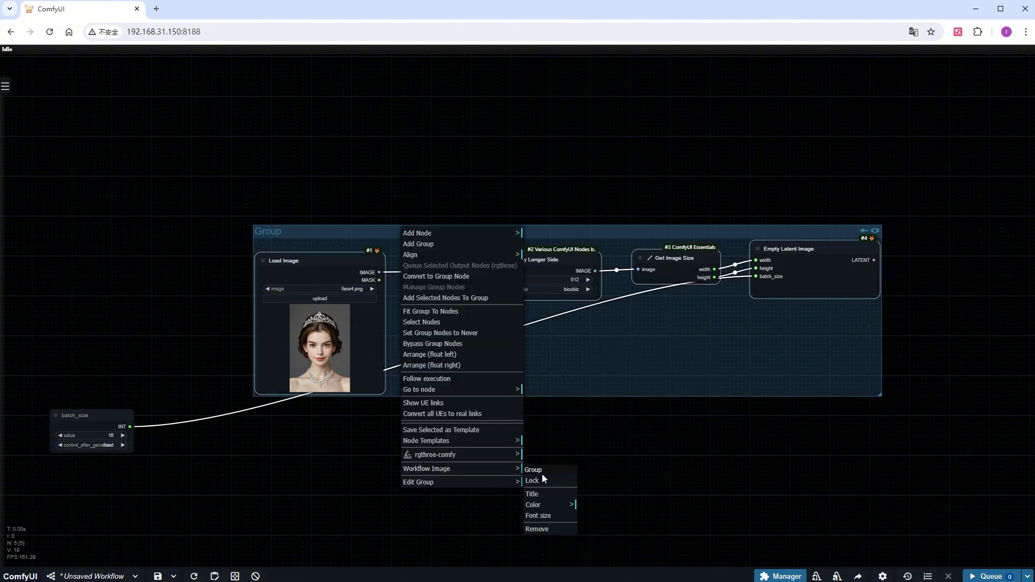
pyautogui.click(555, 494)
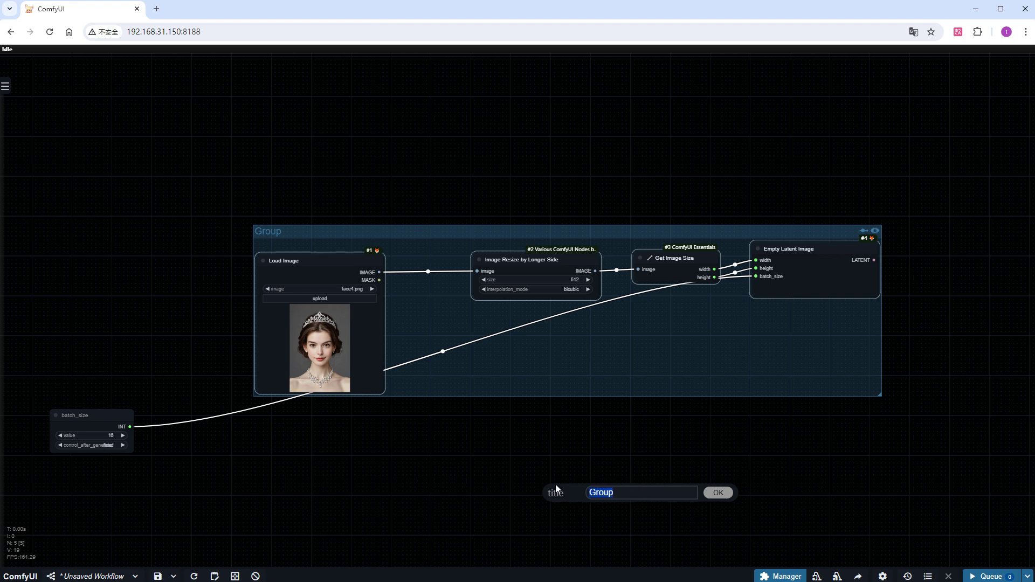
pyautogui.write('Image')
pyautogui.press('Return')
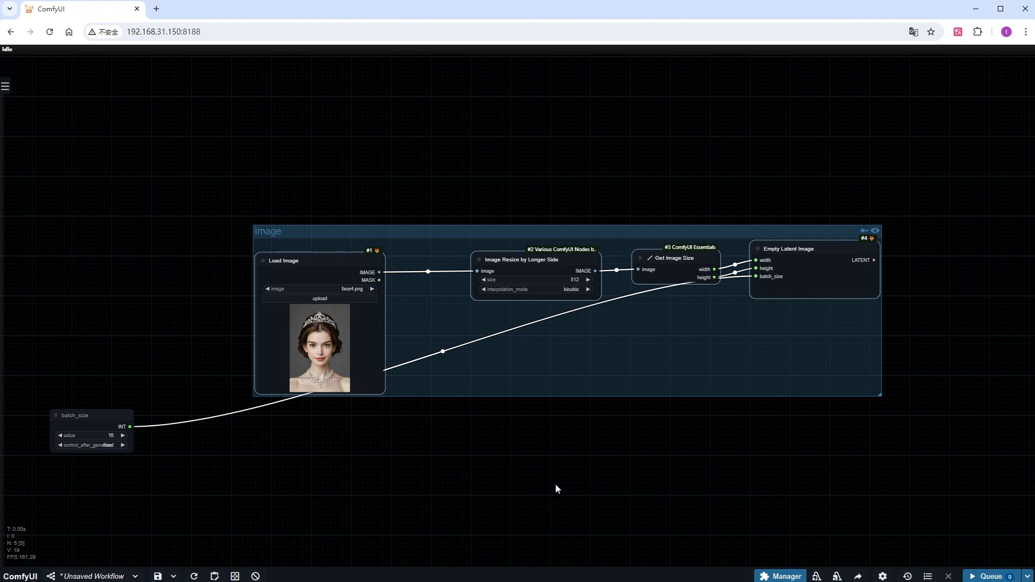
# Add a Use Evolved Sampling node below the Image group.
pyautogui.moveTo(590, 480); pyautogui.dragTo(589, 369)
pyautogui.doubleClick(588, 354)
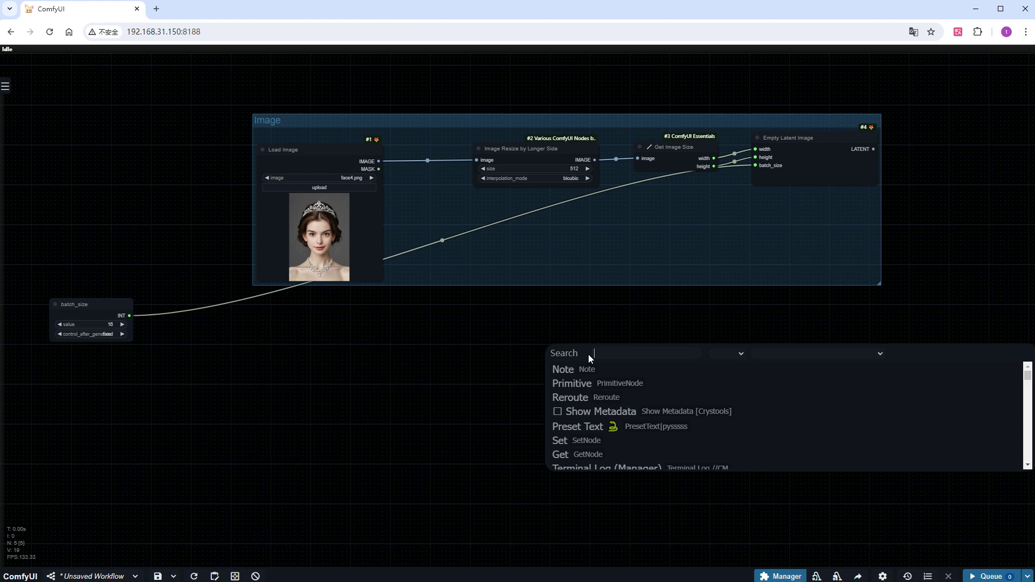
pyautogui.write('use')
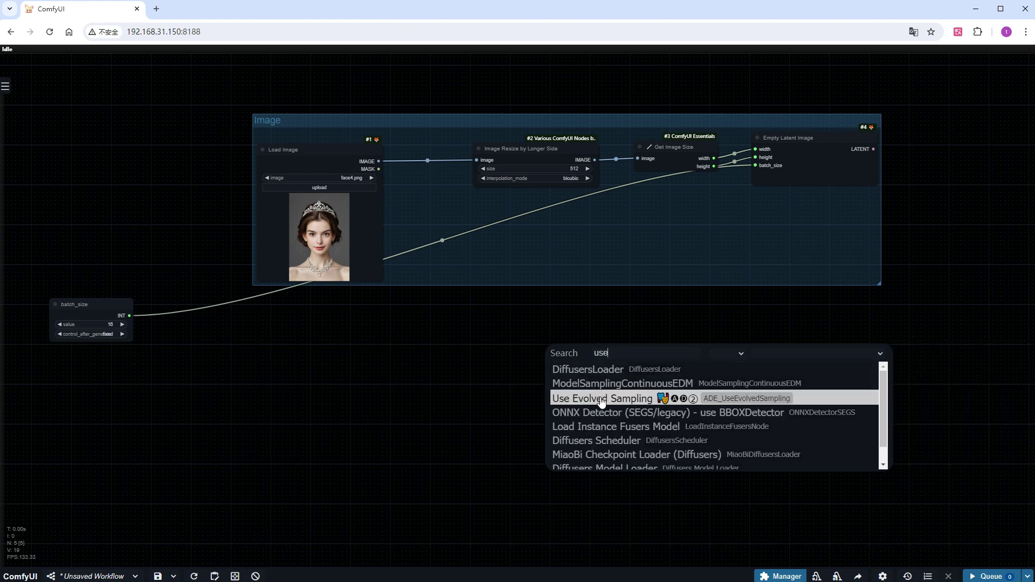
pyautogui.click(601, 399)
pyautogui.moveTo(636, 356); pyautogui.dragTo(731, 338)
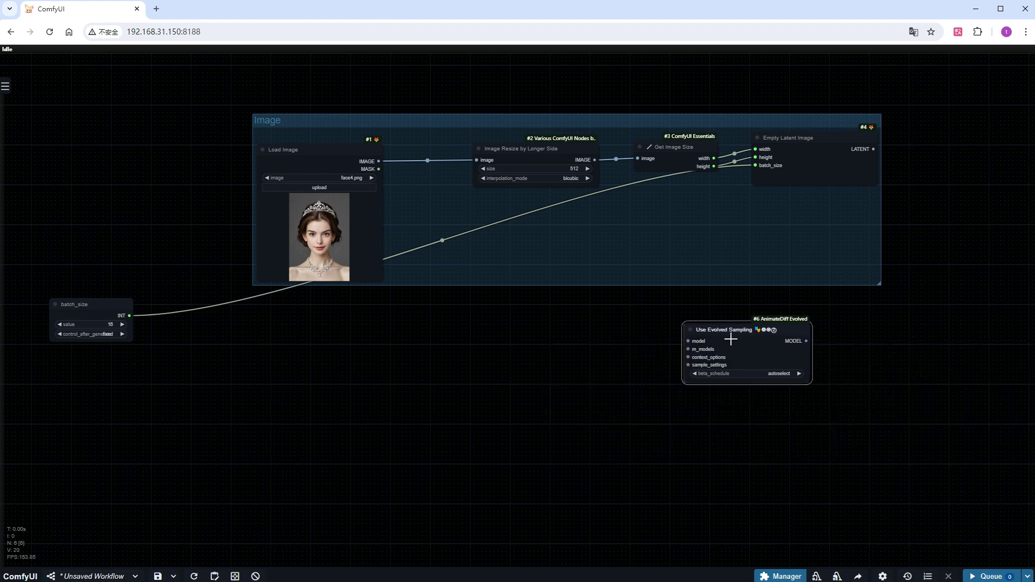
pyautogui.scroll(5, 597, 362)
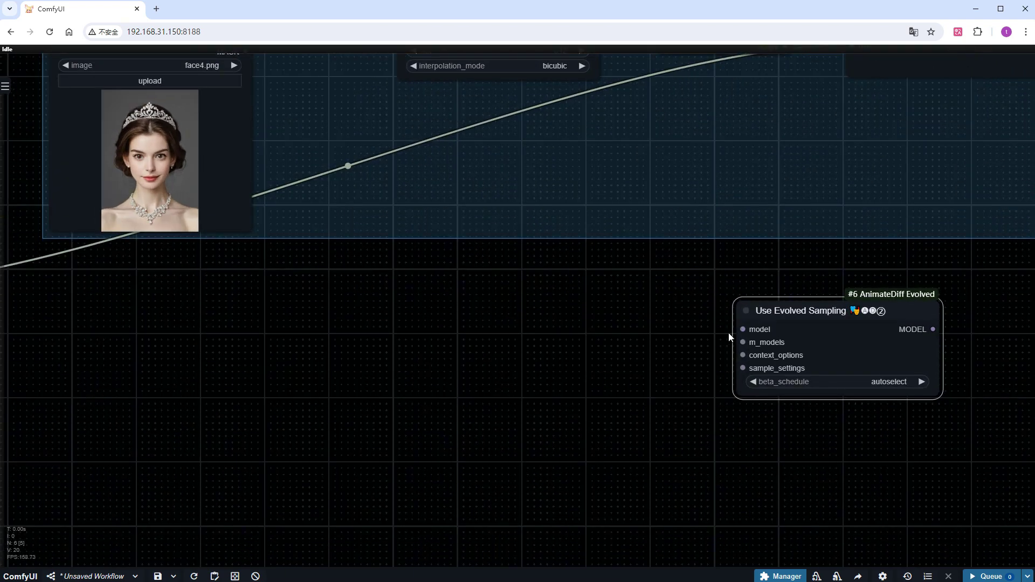
# Feed its model input from a Load Checkpoint set to awportrait_v10, placed beside batch_size.
pyautogui.moveTo(745, 328); pyautogui.dragTo(342, 363)
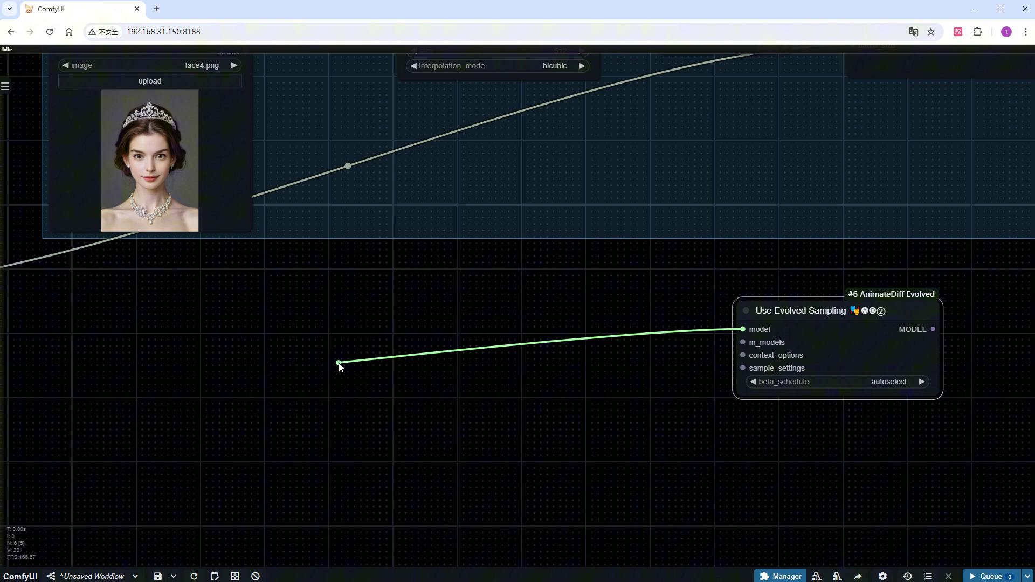
pyautogui.click(381, 405)
pyautogui.click(417, 412)
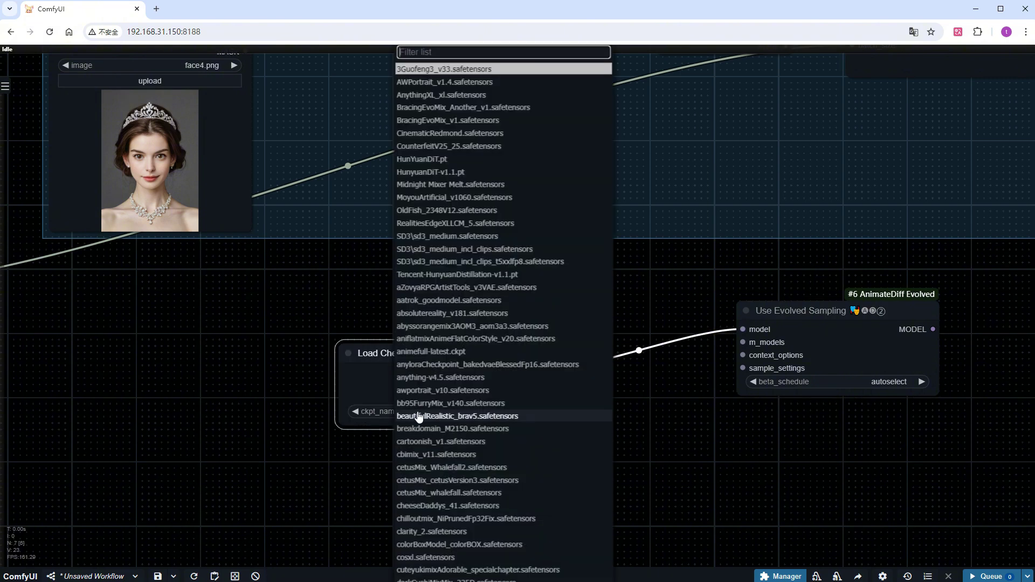
pyautogui.write('aw')
pyautogui.click(433, 440)
pyautogui.scroll(-5, 433, 442)
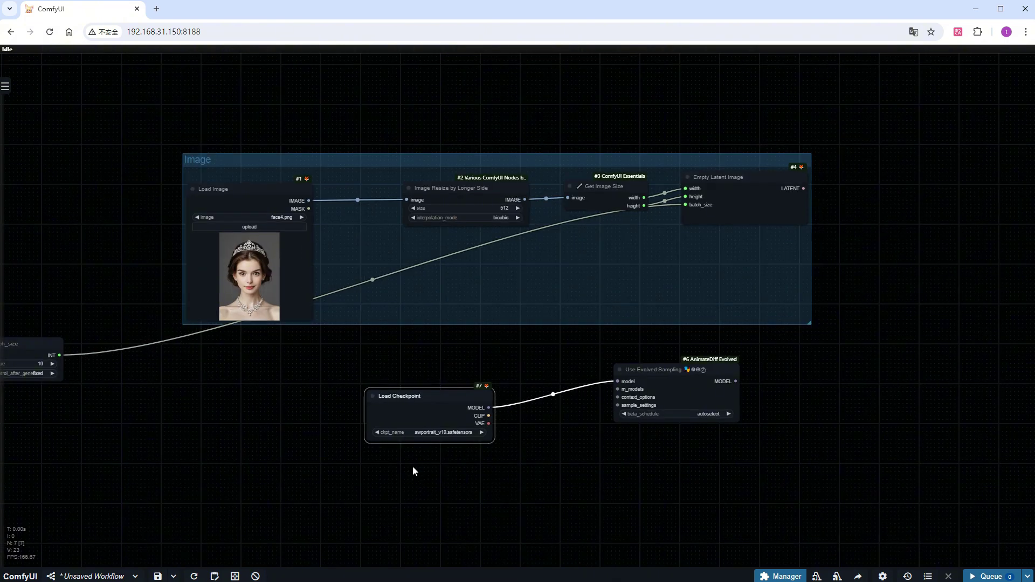
pyautogui.moveTo(377, 465); pyautogui.dragTo(446, 442)
pyautogui.moveTo(491, 384); pyautogui.dragTo(98, 388)
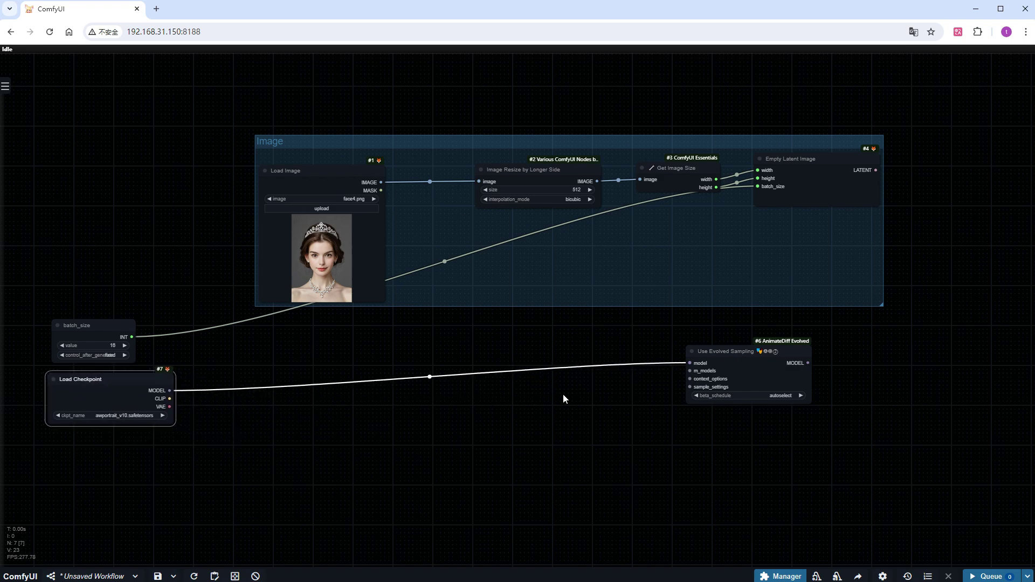
pyautogui.scroll(4, 563, 393)
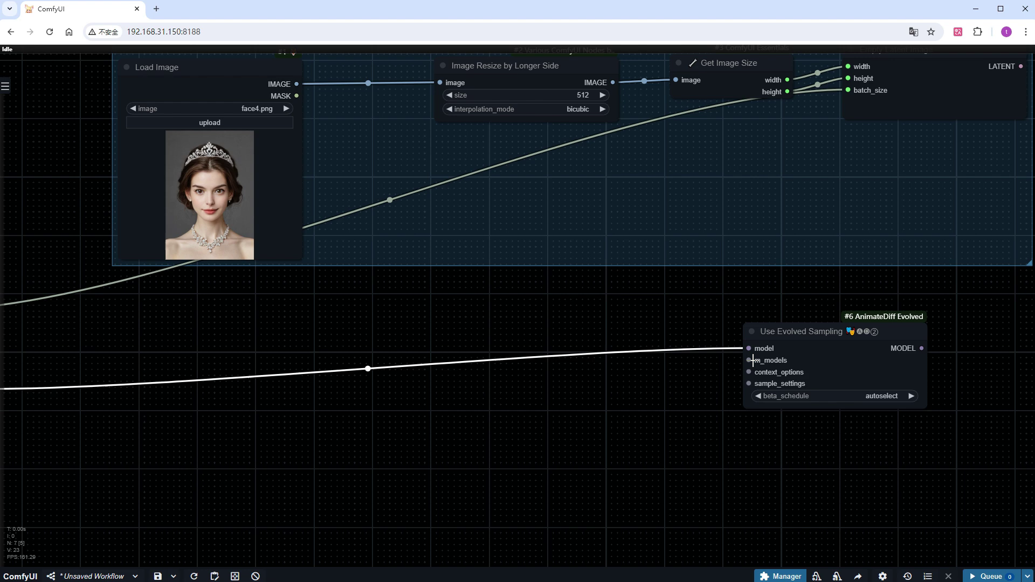
pyautogui.moveTo(751, 360); pyautogui.dragTo(592, 362)
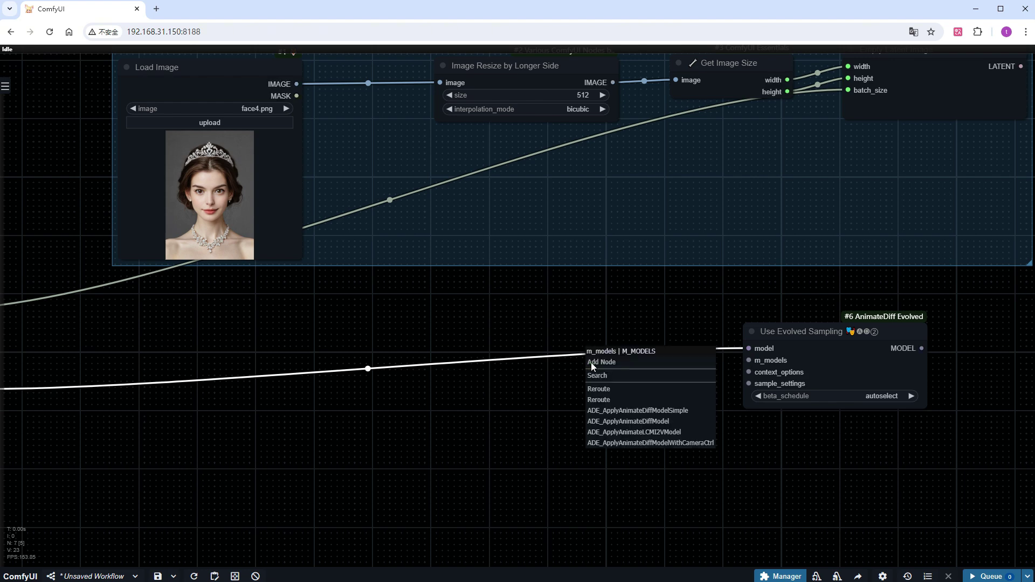
# Add an Apply AnimateDiff-PIA Model node feeding the sampler's m_models input.
pyautogui.click(595, 375)
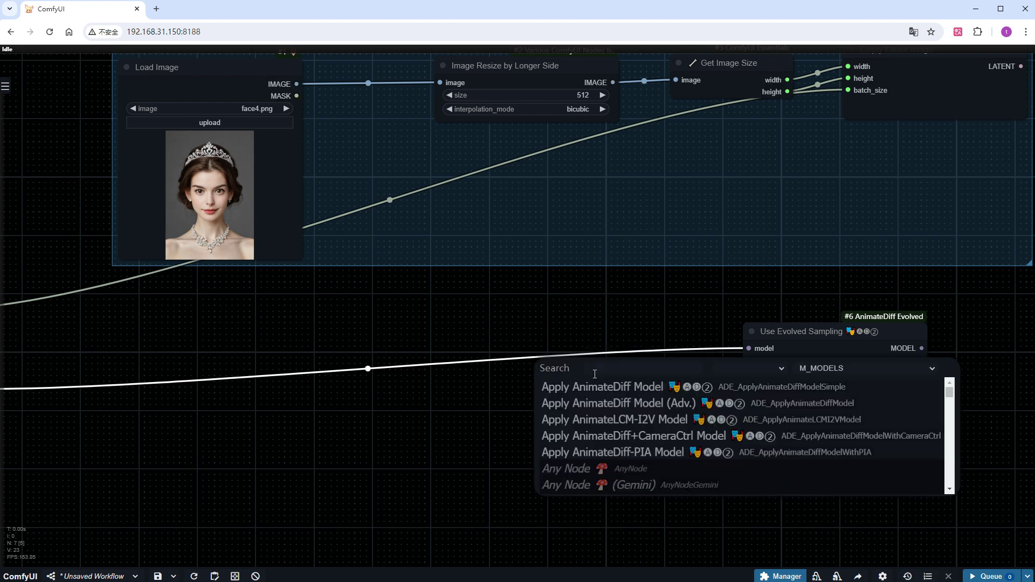
pyautogui.click(636, 452)
pyautogui.moveTo(647, 369); pyautogui.dragTo(559, 341)
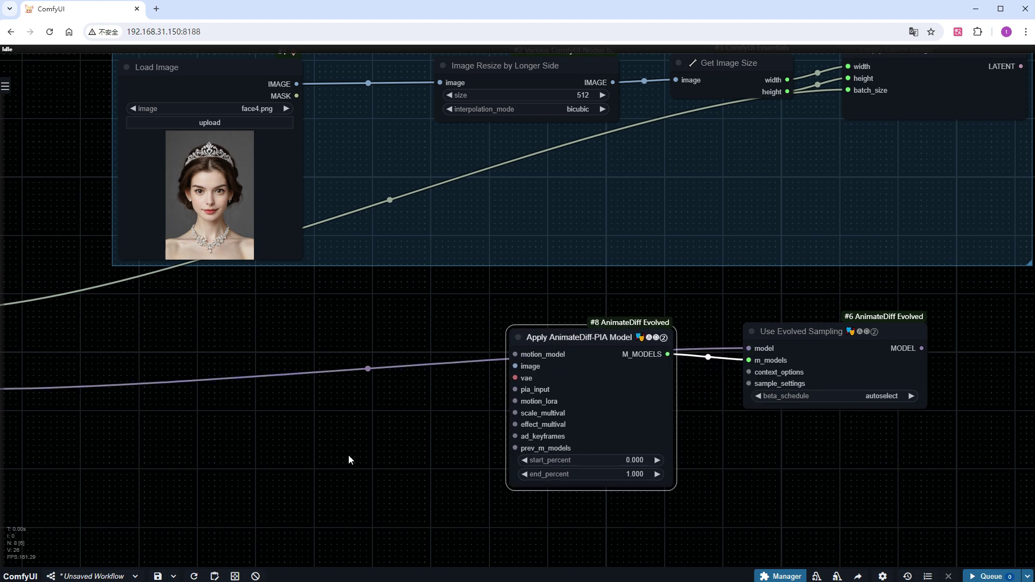
pyautogui.moveTo(349, 457); pyautogui.dragTo(567, 438)
# Give the PIA model a Load AnimateDiff Model with pia.ckpt and the resized image.
pyautogui.moveTo(700, 338); pyautogui.dragTo(444, 318)
pyautogui.click(599, 373)
pyautogui.click(471, 330)
pyautogui.write('pia')
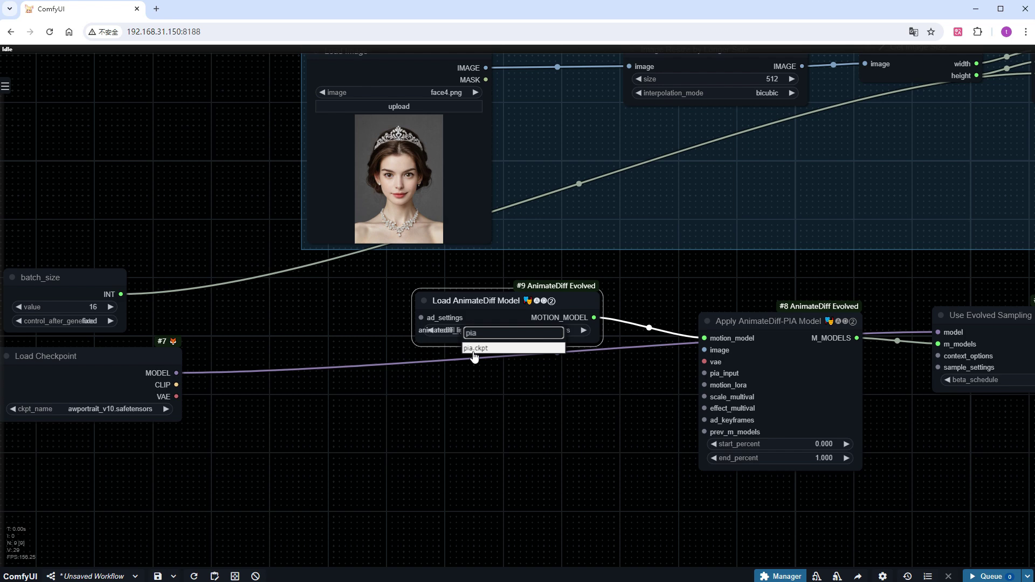
pyautogui.click(485, 347)
pyautogui.moveTo(593, 381); pyautogui.dragTo(474, 464)
pyautogui.moveTo(585, 433); pyautogui.dragTo(683, 149)
# Feed the PIA model's vae from a Load VAE set to vaeFtMse840000Ema_v10.safetensors.
pyautogui.moveTo(454, 492); pyautogui.dragTo(581, 432)
pyautogui.moveTo(709, 386); pyautogui.dragTo(52, 464)
pyautogui.click(71, 534)
pyautogui.click(152, 494)
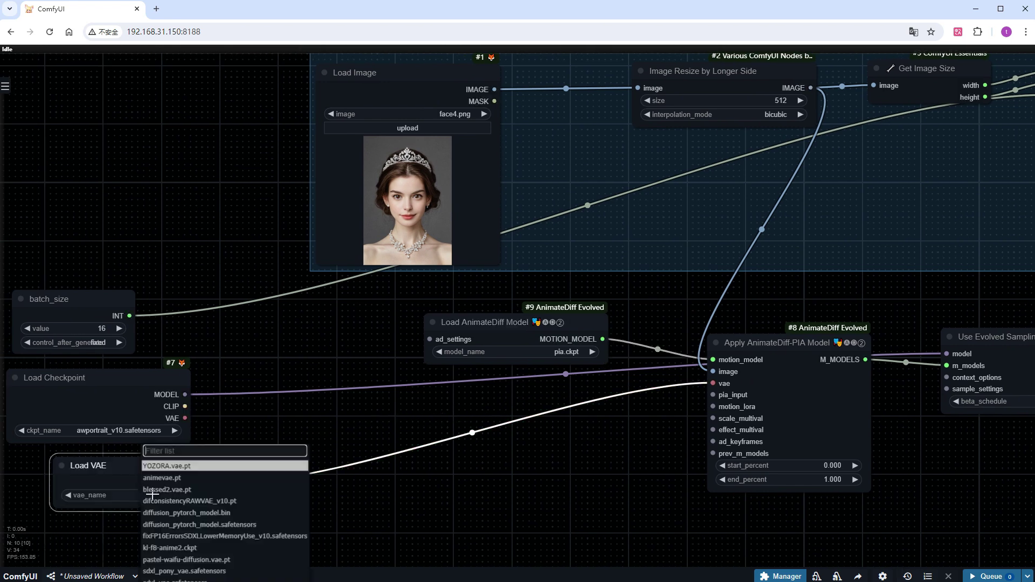
pyautogui.write('84')
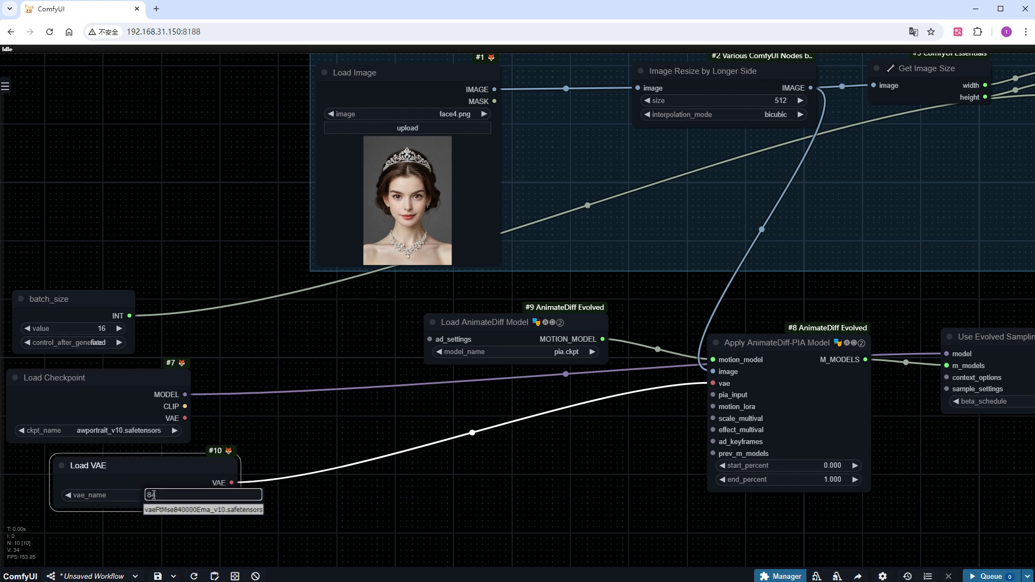
pyautogui.click(189, 510)
pyautogui.moveTo(195, 469); pyautogui.dragTo(102, 473)
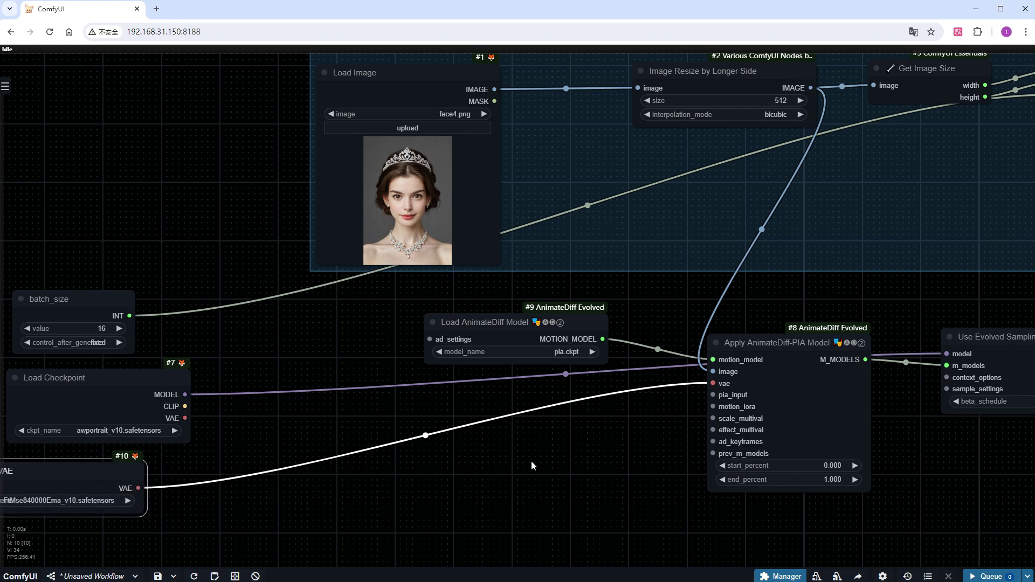
# Wire a PIA Input [Paper Presets] node set to Animation (Small Motion) into pia_input.
pyautogui.click(442, 426)
pyautogui.doubleClick(443, 426)
pyautogui.write('pia')
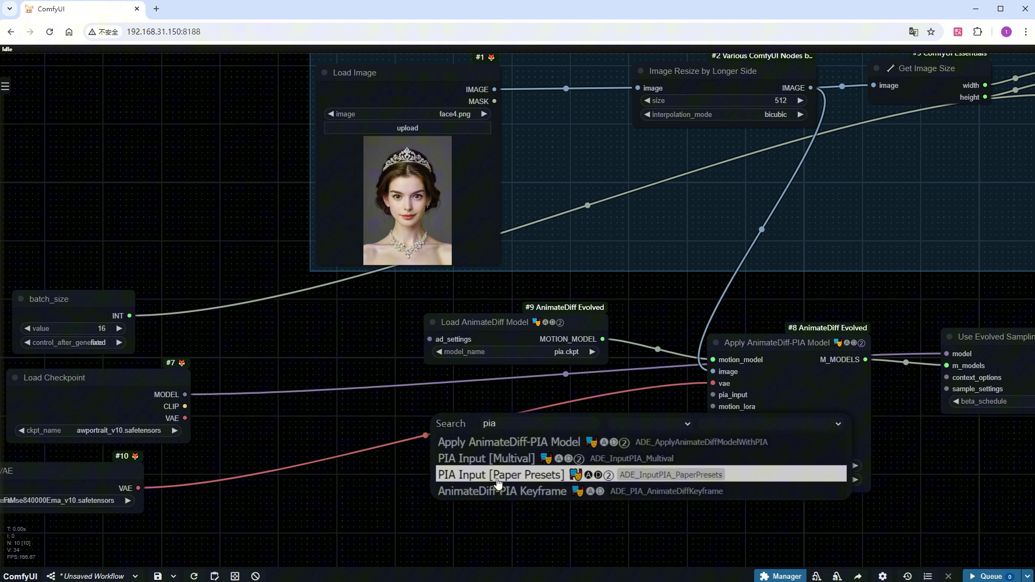
pyautogui.click(497, 474)
pyautogui.moveTo(543, 425); pyautogui.dragTo(511, 439)
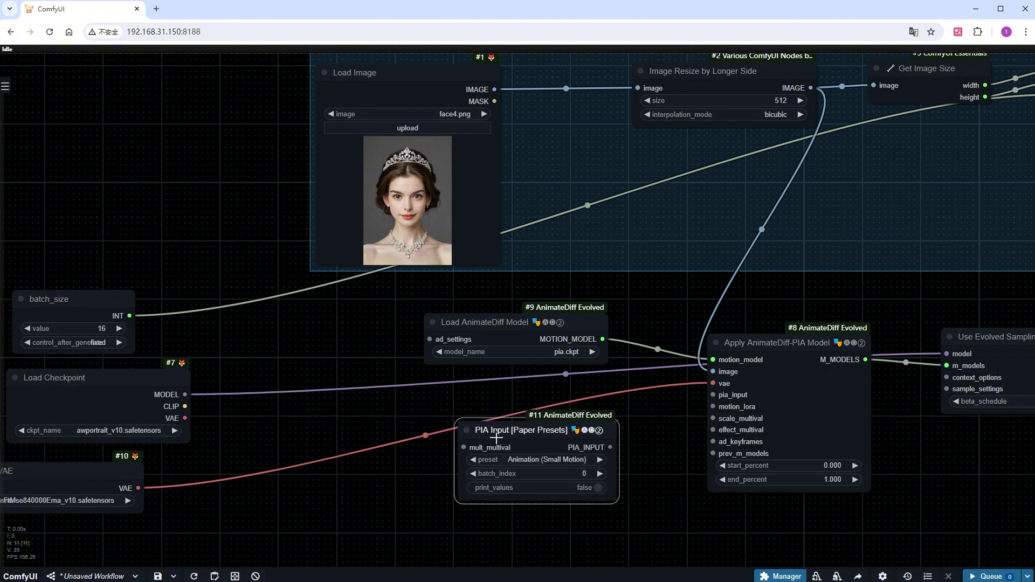
pyautogui.moveTo(612, 448); pyautogui.dragTo(713, 395)
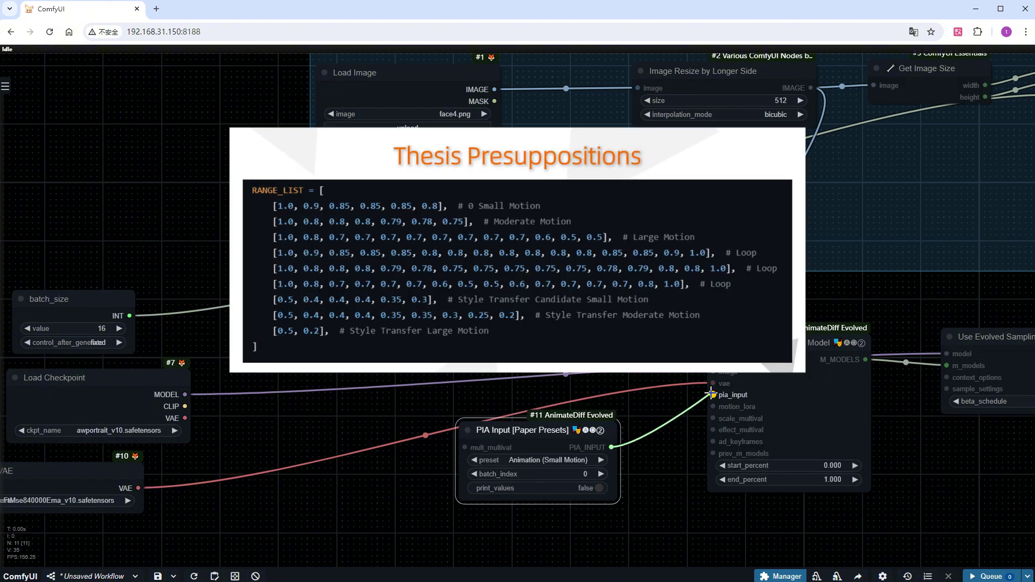
pyautogui.click(565, 461)
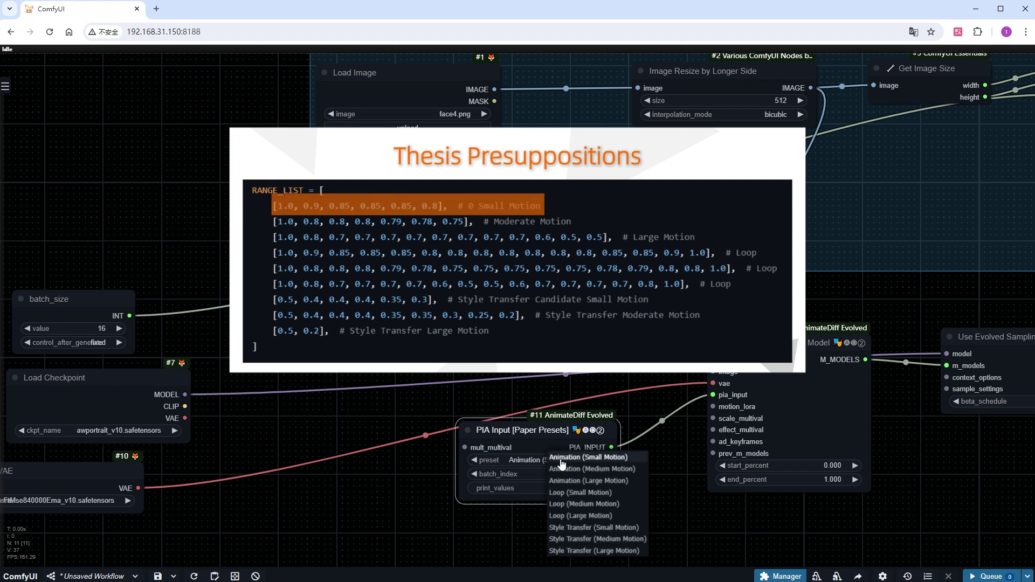
pyautogui.click(562, 462)
# Give the sampler Standard Static context options and Sample Settings with FreeNoise noise.
pyautogui.moveTo(719, 516); pyautogui.dragTo(596, 292)
pyautogui.moveTo(826, 164); pyautogui.dragTo(640, 299)
pyautogui.click(682, 365)
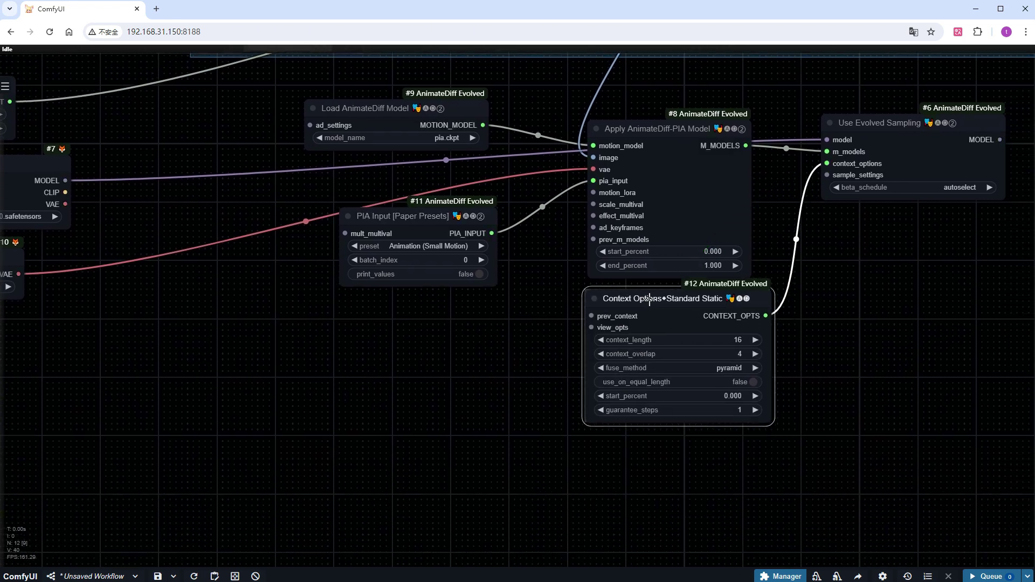
pyautogui.moveTo(827, 175); pyautogui.dragTo(603, 461)
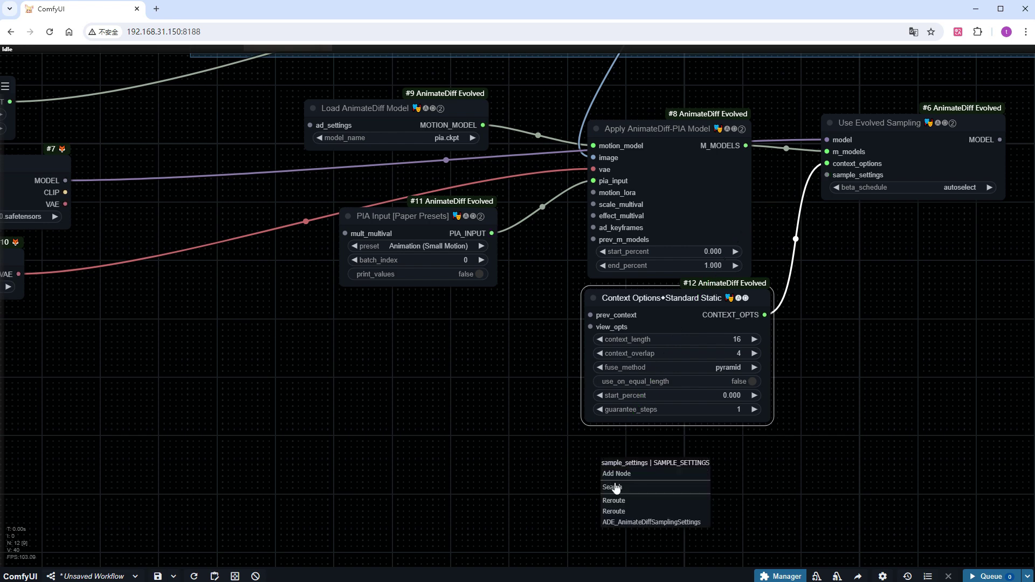
pyautogui.click(634, 521)
pyautogui.moveTo(666, 465); pyautogui.dragTo(654, 447)
pyautogui.moveTo(801, 518); pyautogui.dragTo(793, 435)
pyautogui.click(667, 463)
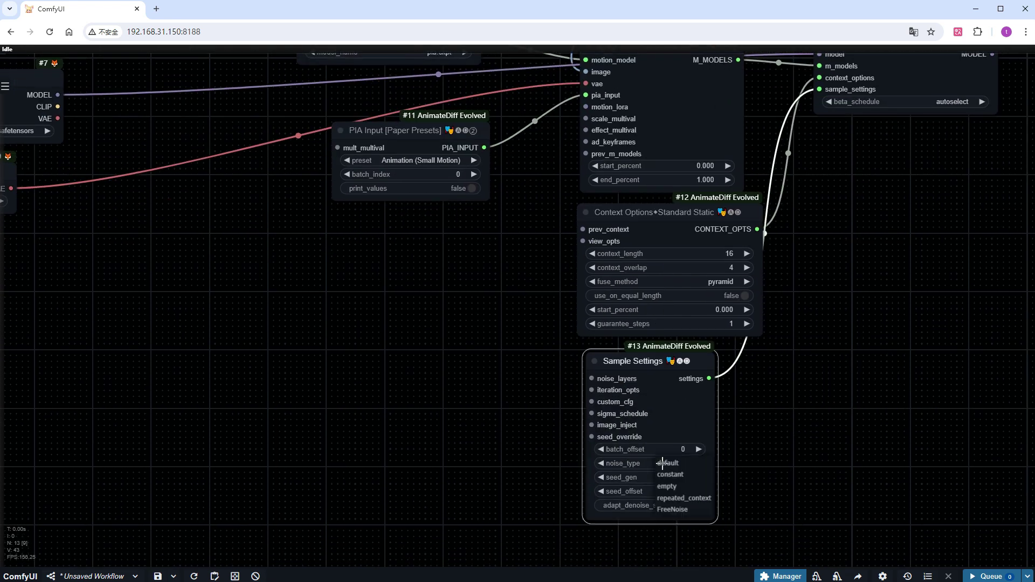
pyautogui.click(680, 510)
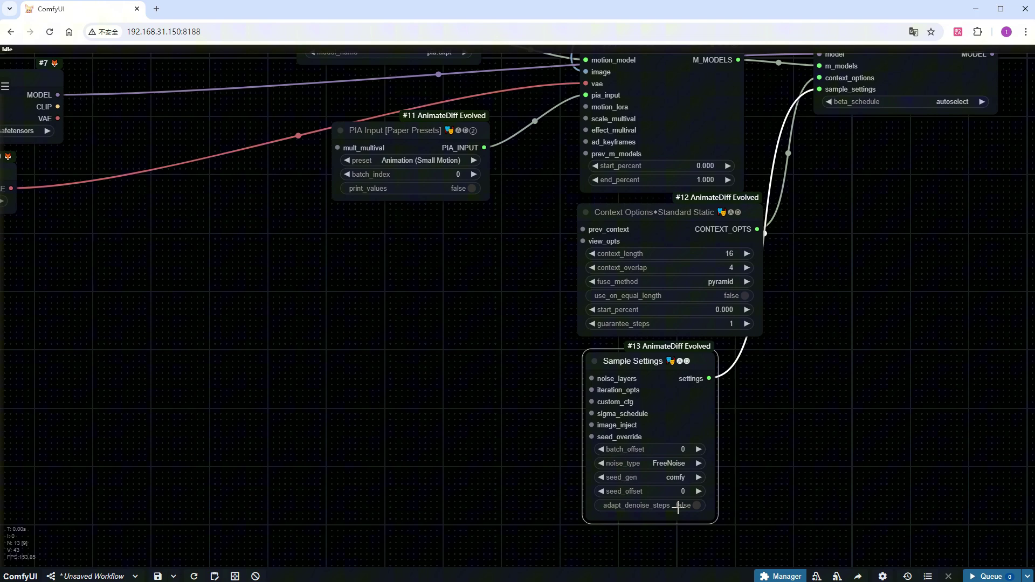
# Group the AnimateDiff nodes as AnimateDiff-PIA and widen the group.
pyautogui.scroll(-2, 739, 478)
pyautogui.moveTo(740, 479); pyautogui.dragTo(770, 529)
pyautogui.moveTo(654, 449); pyautogui.dragTo(347, 219)
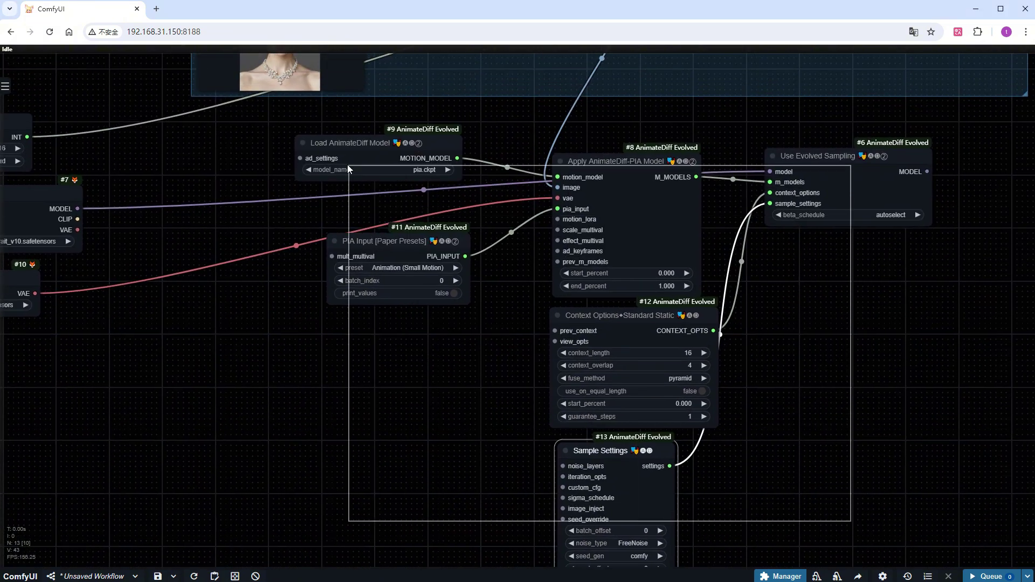
pyautogui.hotkey('ctrl', 'g')
pyautogui.scroll(-2, 750, 417)
pyautogui.moveTo(717, 223); pyautogui.dragTo(659, 217)
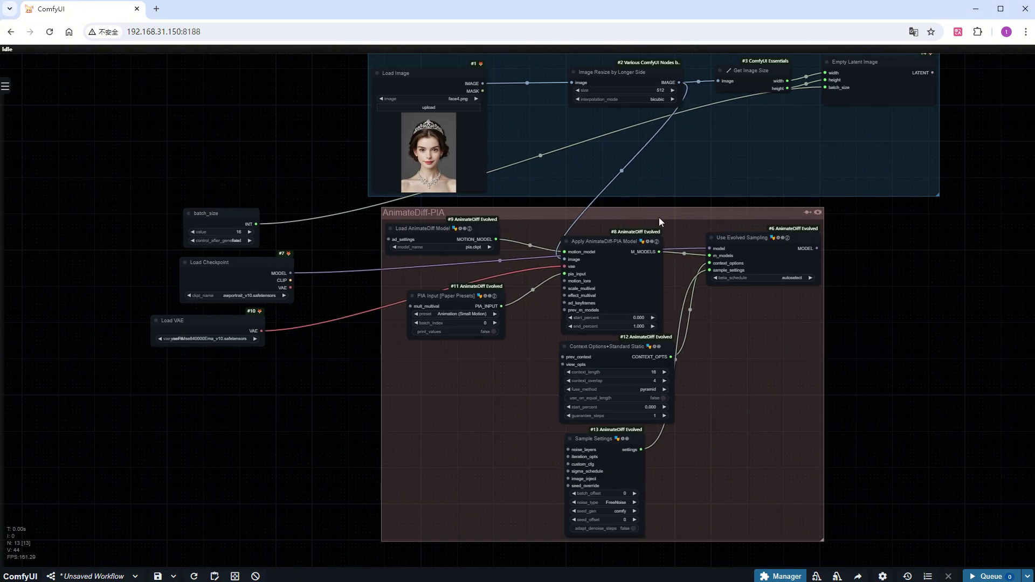
pyautogui.moveTo(823, 540); pyautogui.dragTo(924, 539)
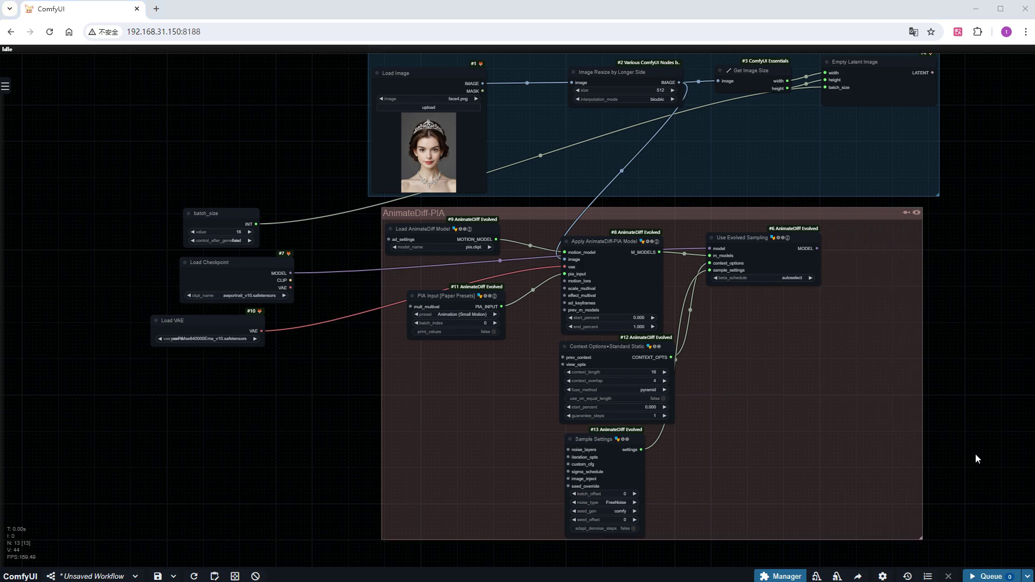
pyautogui.moveTo(911, 463); pyautogui.dragTo(635, 495)
pyautogui.scroll(3, 688, 375)
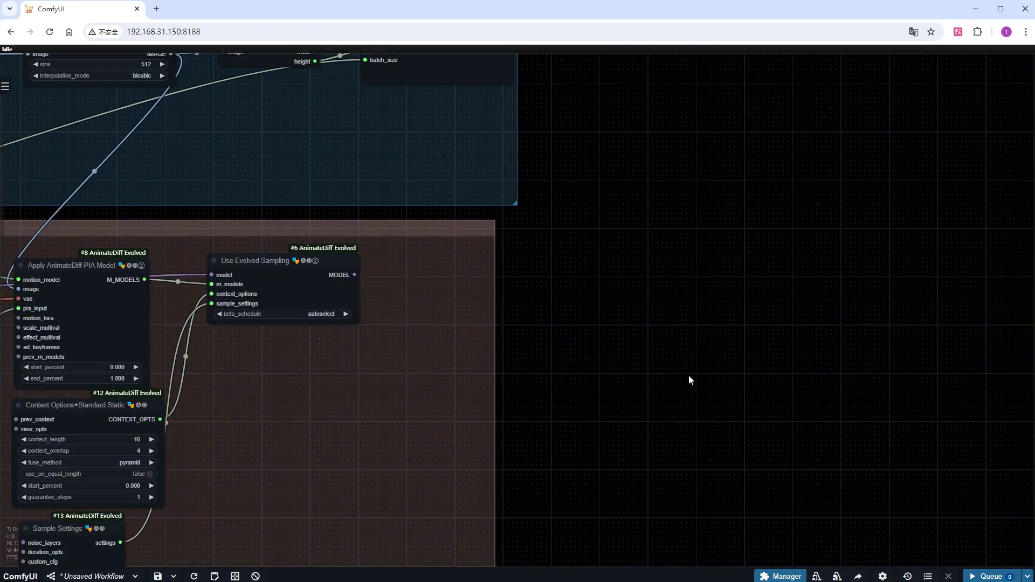
pyautogui.hscroll(3, 647, 306)
# Add a Batch Prompt Schedule (Latent Input): neutral at 0, (eyes closed:1.3) at 7, eyes open at 15.
pyautogui.doubleClick(651, 267)
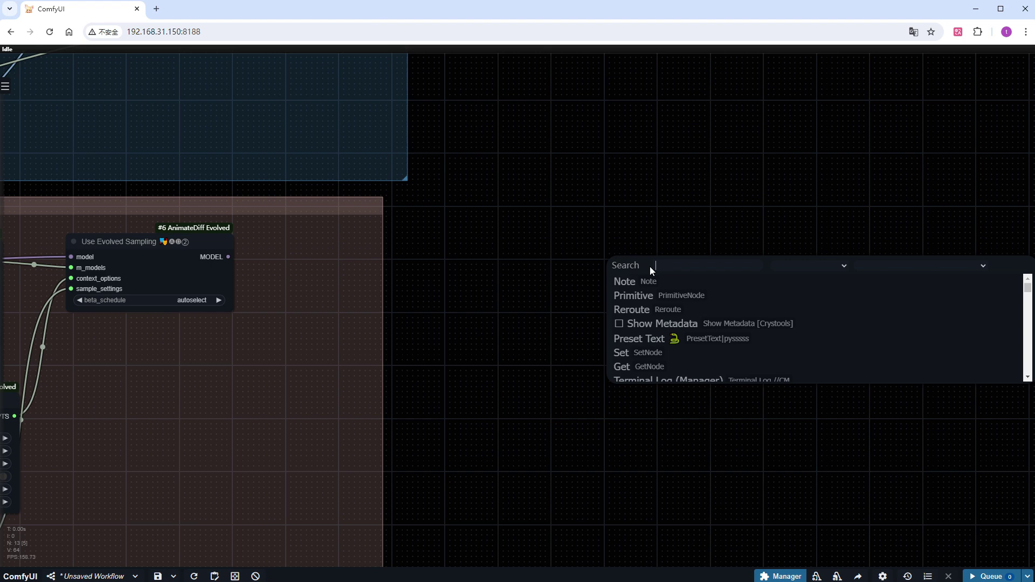
pyautogui.write('batch')
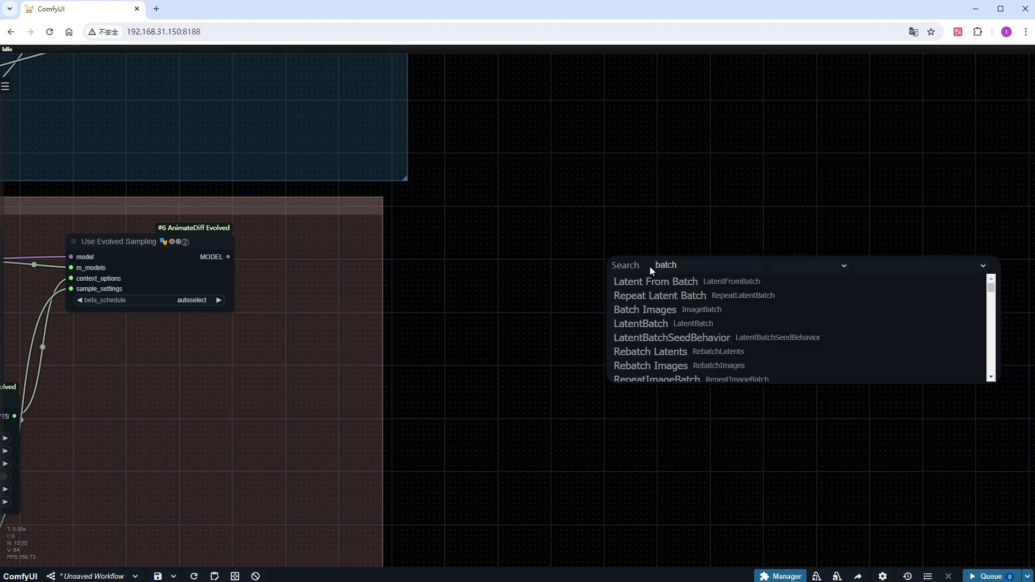
pyautogui.write(' prom')
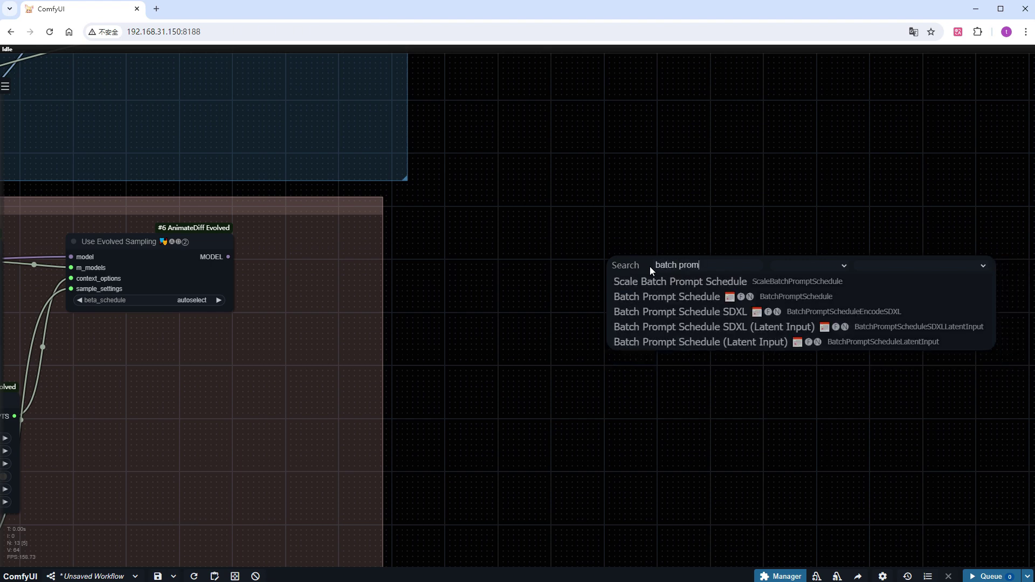
pyautogui.click(652, 343)
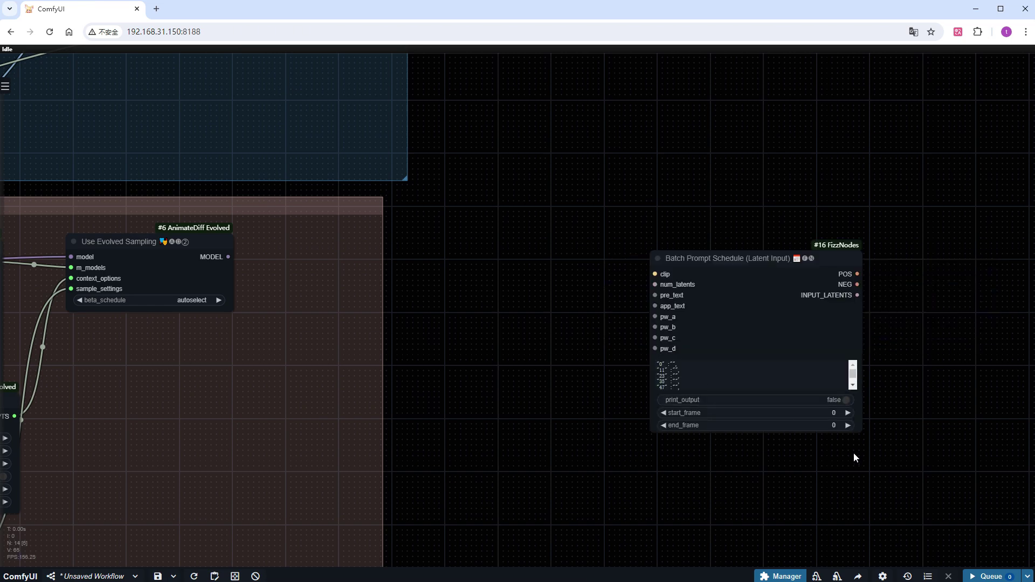
pyautogui.moveTo(863, 430); pyautogui.dragTo(891, 518)
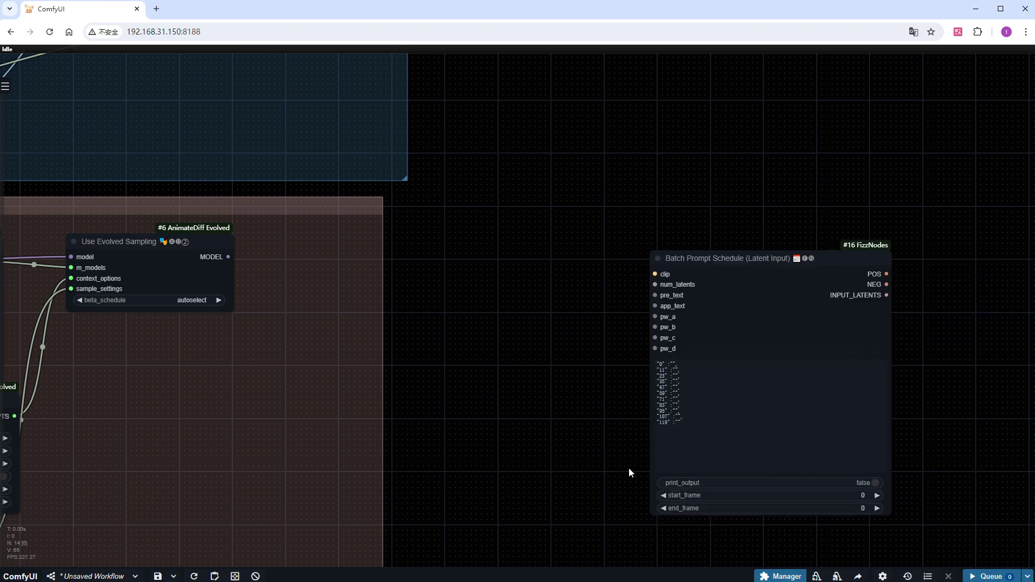
pyautogui.scroll(5, 629, 470)
pyautogui.click(839, 425)
pyautogui.hotkey('ctrl', 'a')
pyautogui.write('"0":"neutral", "7":"(eyes closed:1.3)", "15":"eyes open"')
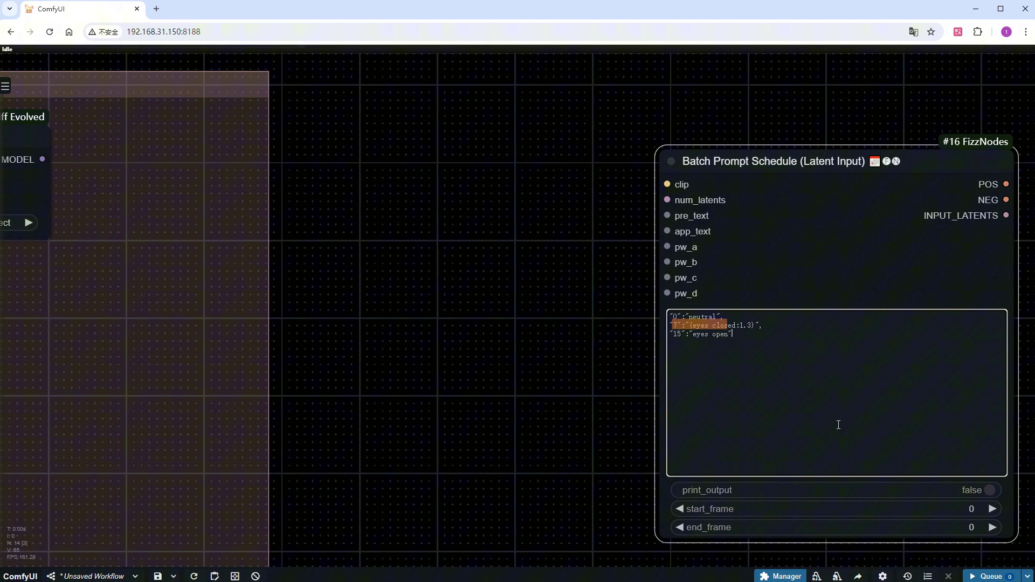
pyautogui.moveTo(671, 325); pyautogui.dragTo(760, 326)
pyautogui.scroll(-7, 684, 231)
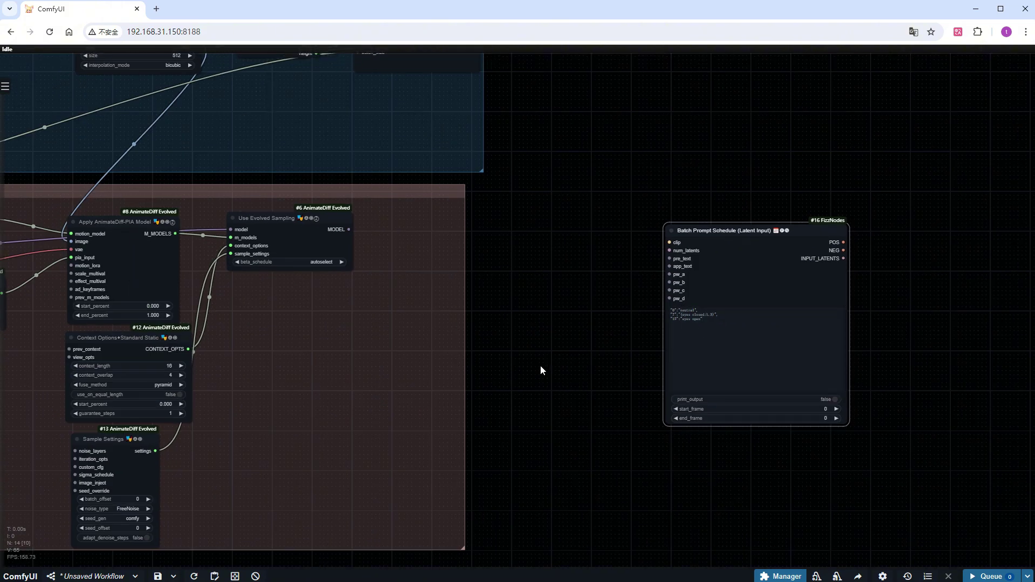
# Connect the checkpoint's CLIP and the Empty Latent Image to the prompt schedule.
pyautogui.scroll(-4, 540, 365)
pyautogui.moveTo(565, 386); pyautogui.dragTo(710, 398)
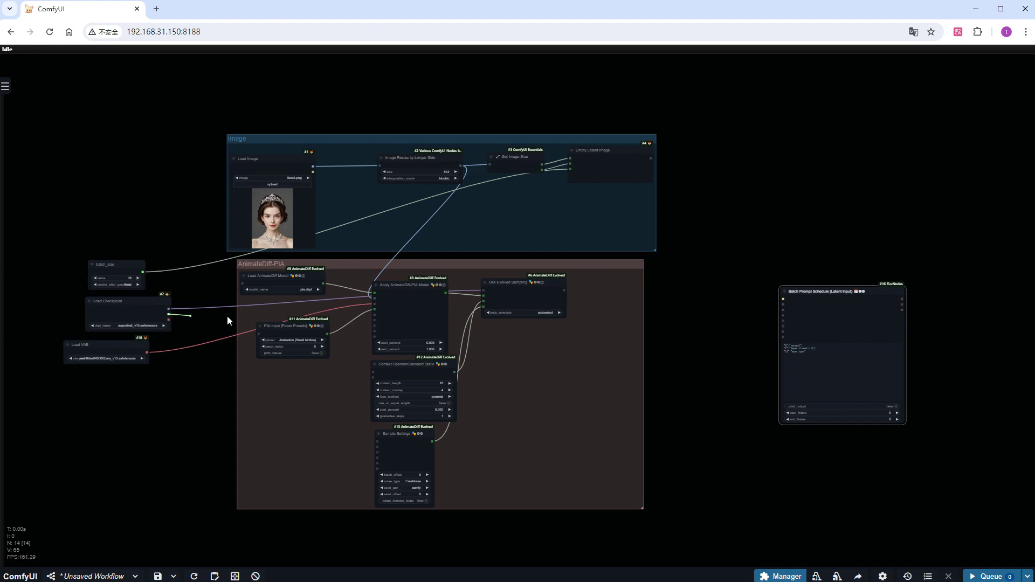
pyautogui.moveTo(227, 321); pyautogui.dragTo(784, 299)
pyautogui.scroll(5, 785, 296)
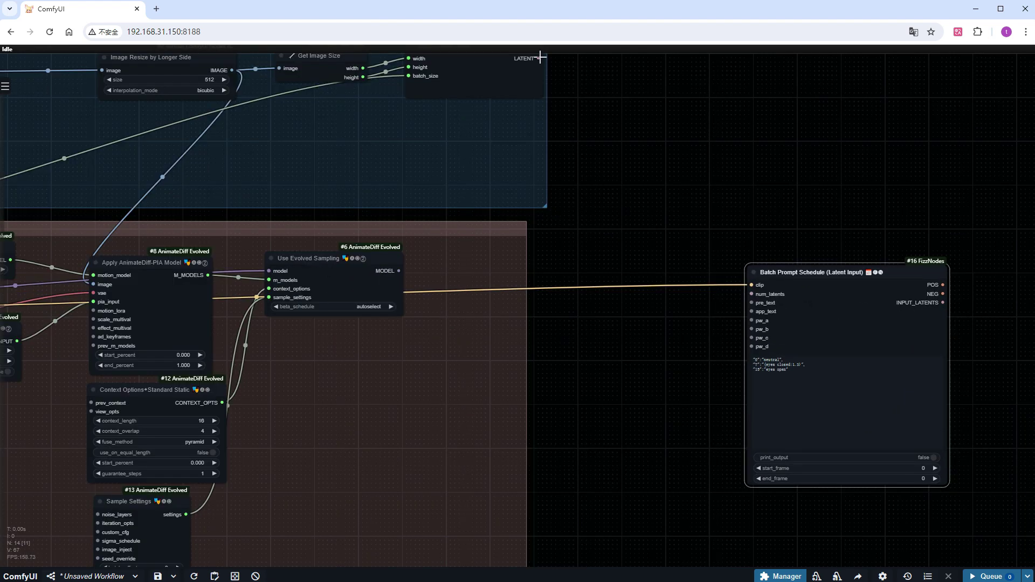
pyautogui.moveTo(539, 57); pyautogui.dragTo(752, 302)
pyautogui.scroll(5, 752, 316)
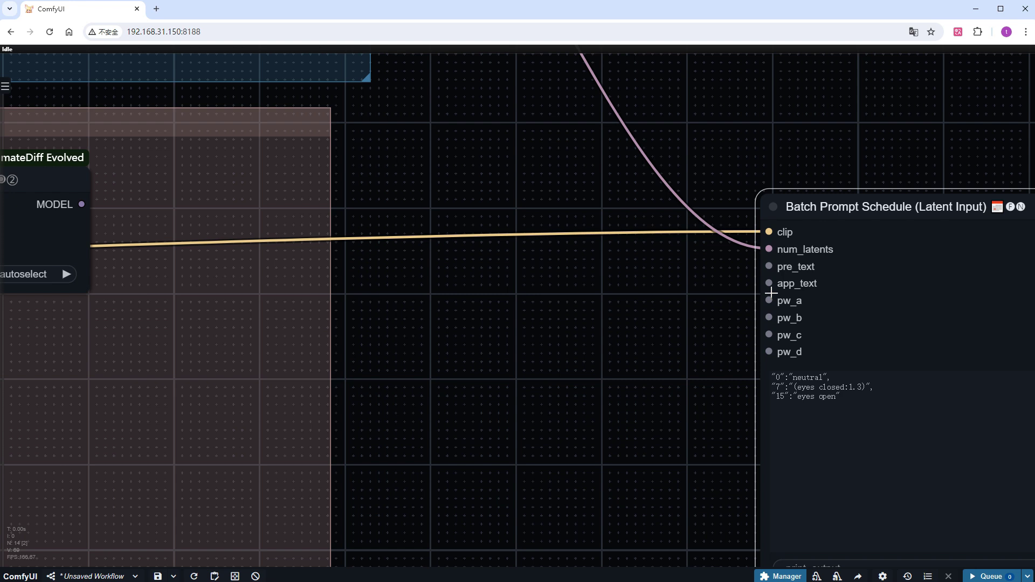
# Add a pre_text string node reading 'close up shot,' left of the schedule.
pyautogui.doubleClick(769, 267)
pyautogui.moveTo(719, 241); pyautogui.dragTo(517, 303)
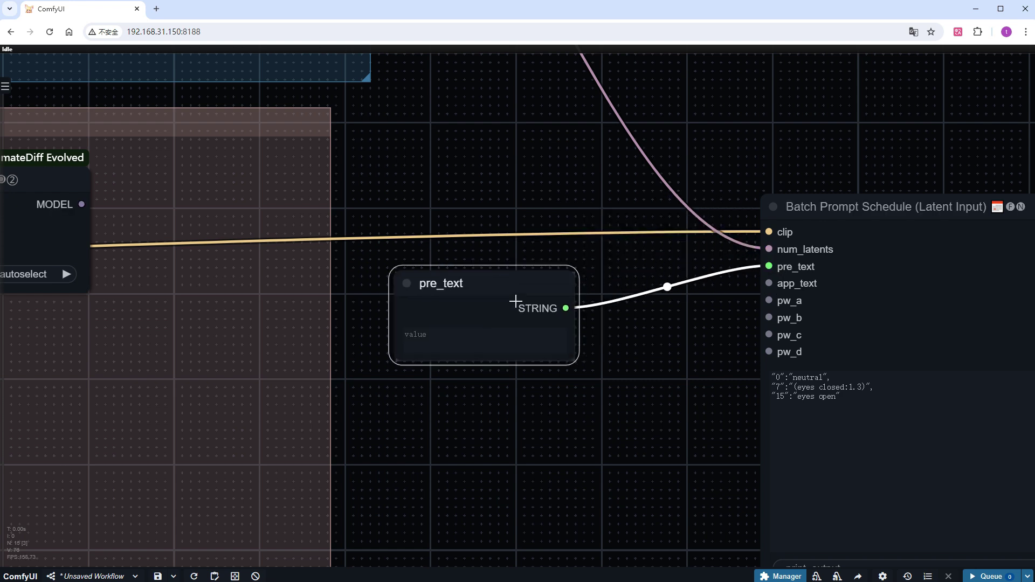
pyautogui.click(463, 340)
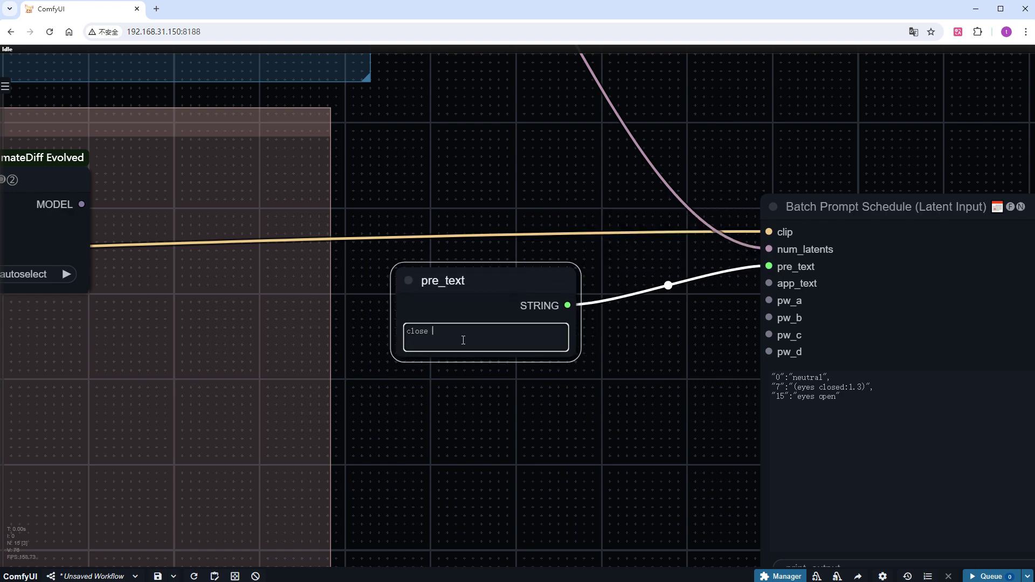
pyautogui.write('close up shot,')
# Add a KSampler wired to the AnimateDiff model, positive and negative prompts, and INPUT_LATENTS.
pyautogui.scroll(-5, 499, 484)
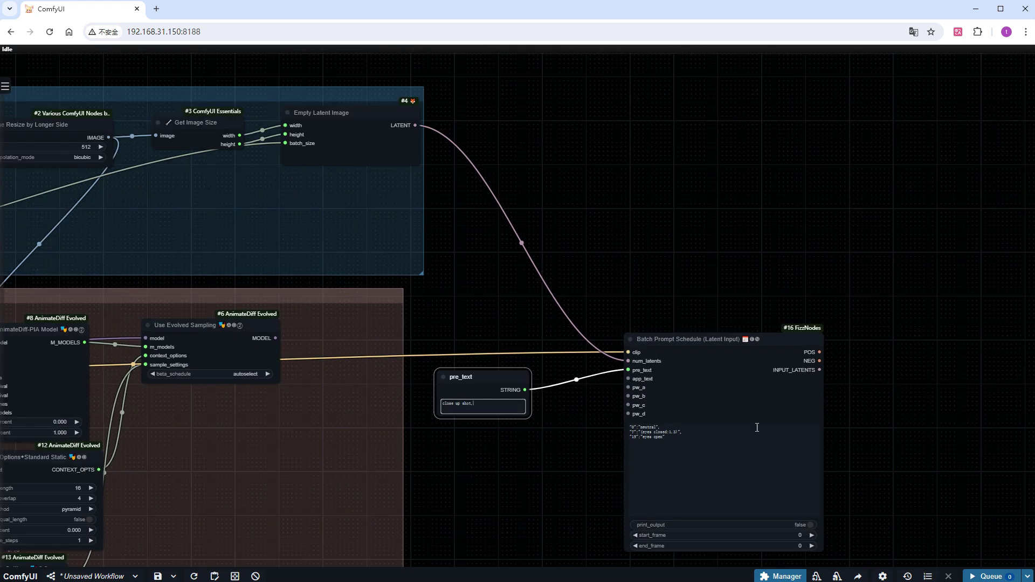
pyautogui.hscroll(3, 713, 386)
pyautogui.doubleClick(772, 245)
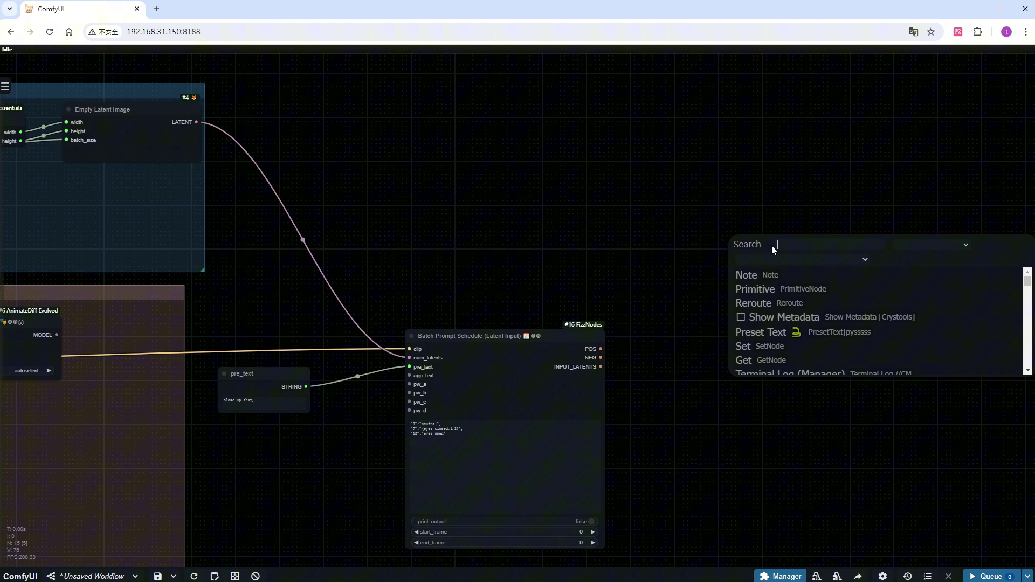
pyautogui.write('ksam')
pyautogui.click(752, 276)
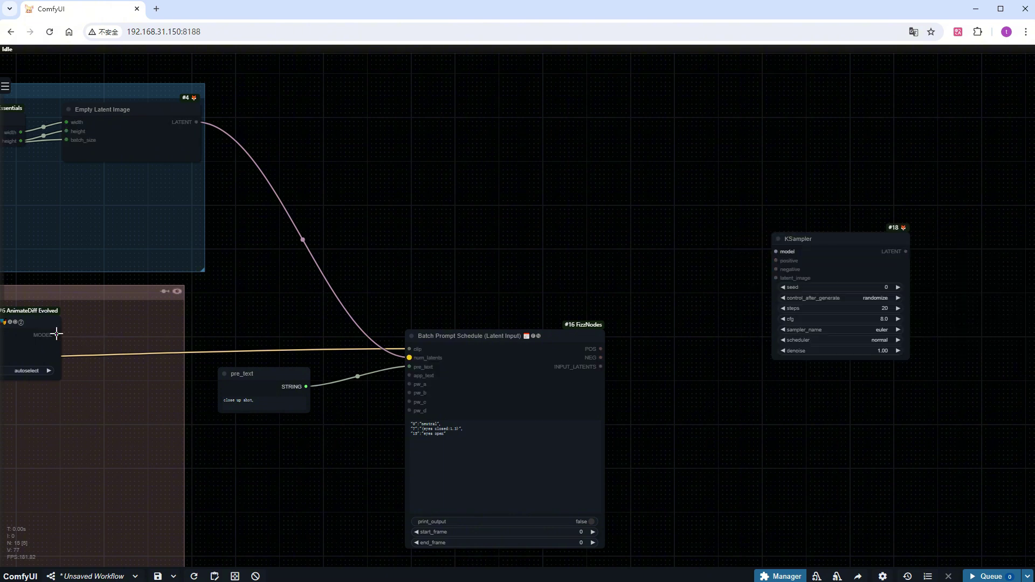
pyautogui.moveTo(56, 335); pyautogui.dragTo(771, 263)
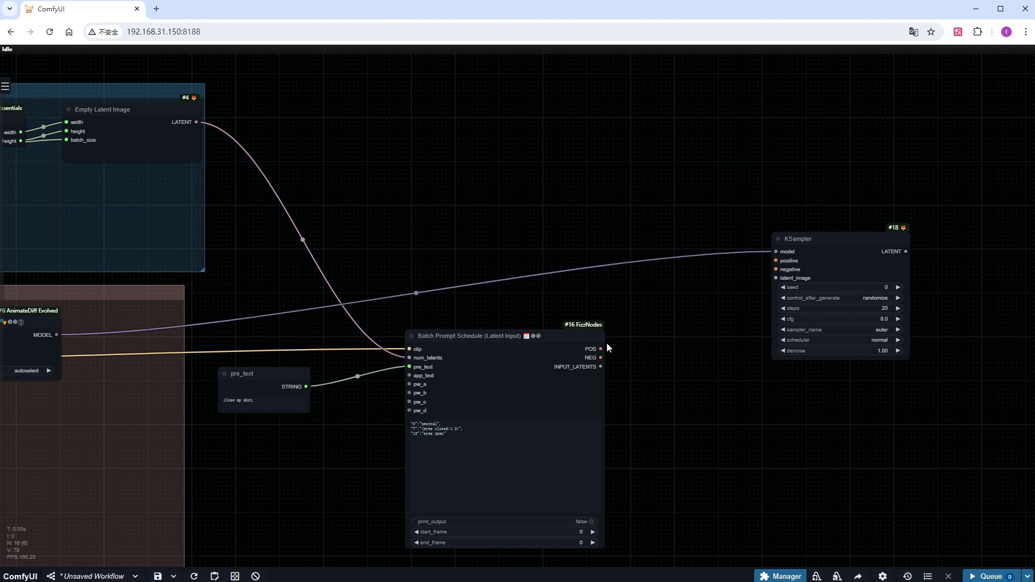
pyautogui.moveTo(600, 349); pyautogui.dragTo(776, 261)
pyautogui.moveTo(601, 358); pyautogui.dragTo(776, 269)
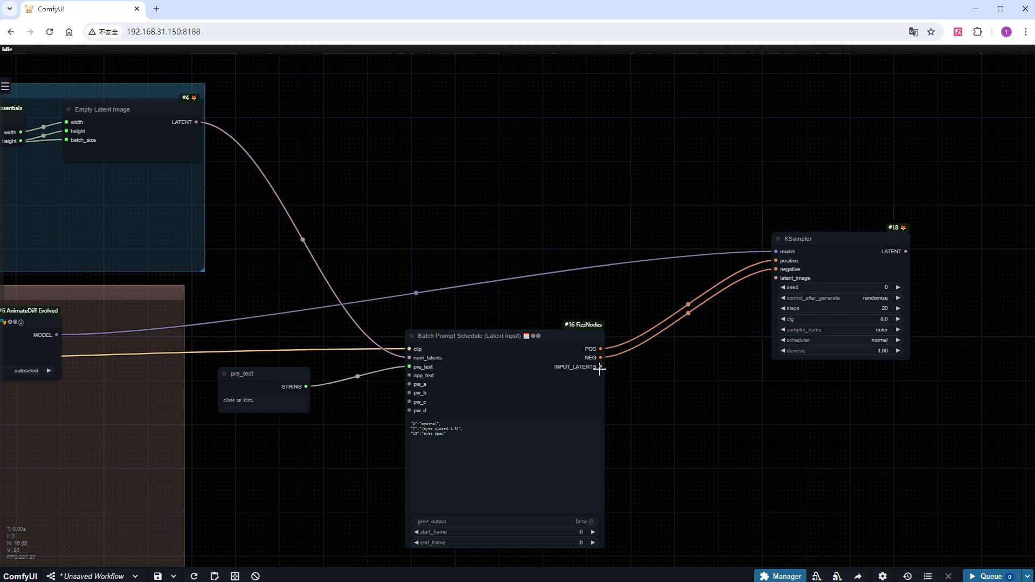
pyautogui.moveTo(600, 367); pyautogui.dragTo(776, 278)
# Set the KSampler to seed 7 fixed, cfg 7.0, dpmpp_2m sampler and karras scheduler.
pyautogui.moveTo(834, 427); pyautogui.dragTo(697, 425)
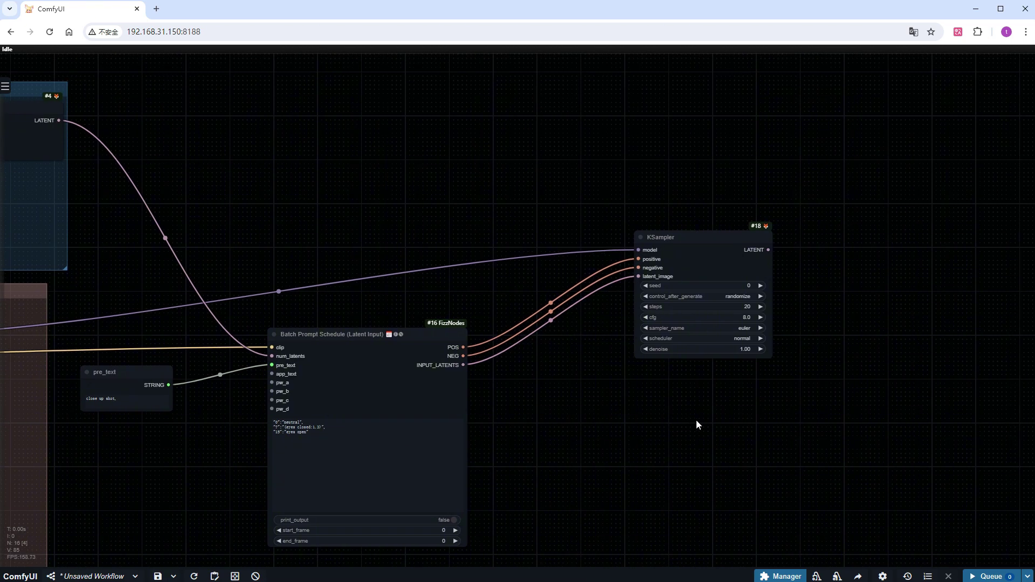
pyautogui.scroll(4, 762, 343)
pyautogui.click(718, 261)
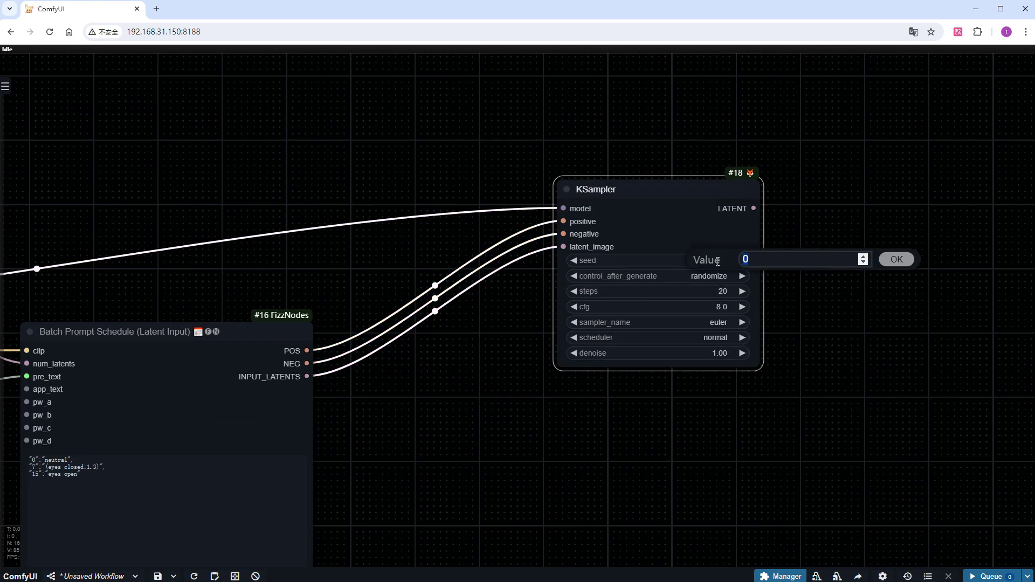
pyautogui.write('7')
pyautogui.press('Return')
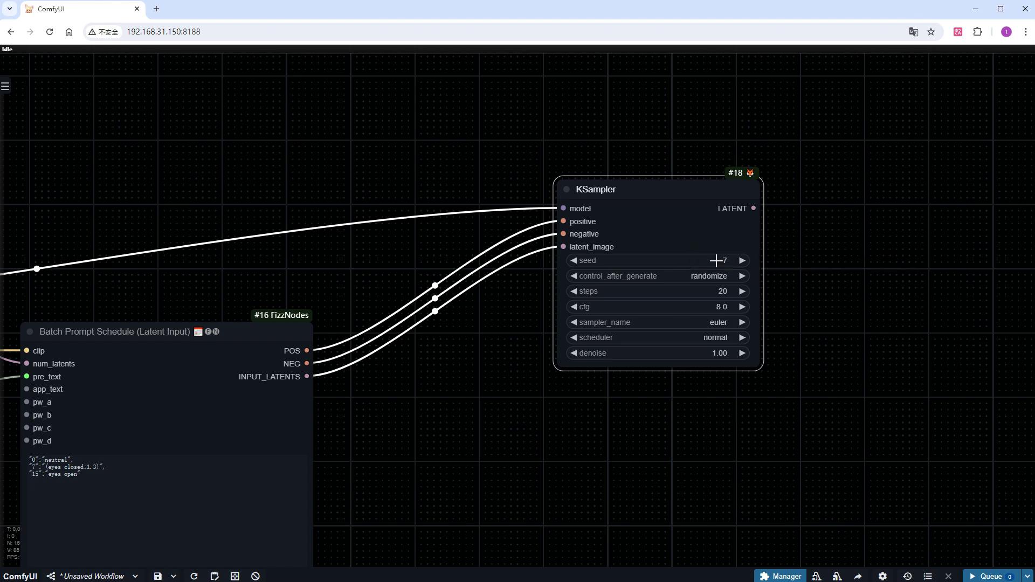
pyautogui.click(704, 276)
pyautogui.click(701, 275)
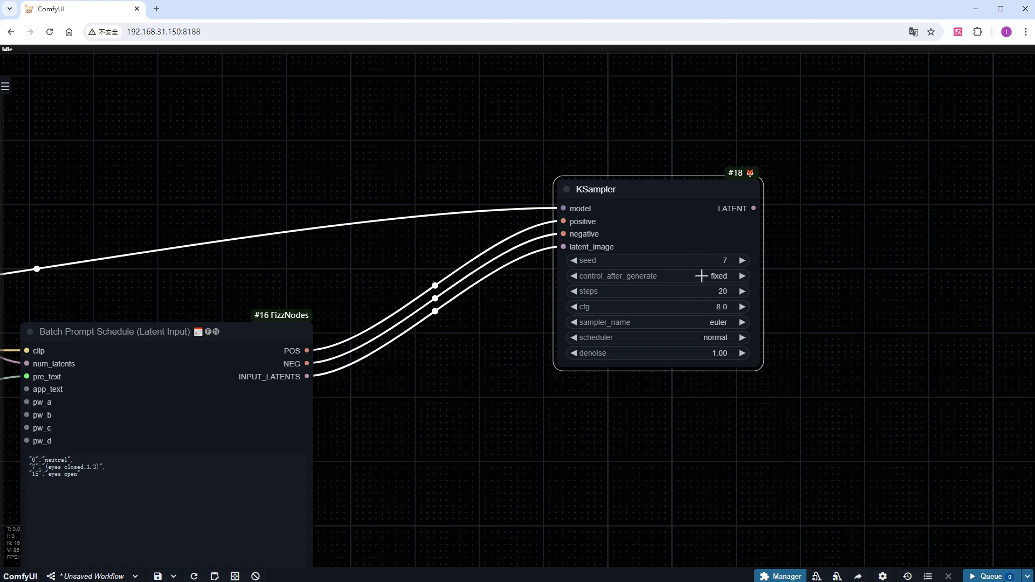
pyautogui.click(696, 308)
pyautogui.press('Return')
pyautogui.click(704, 326)
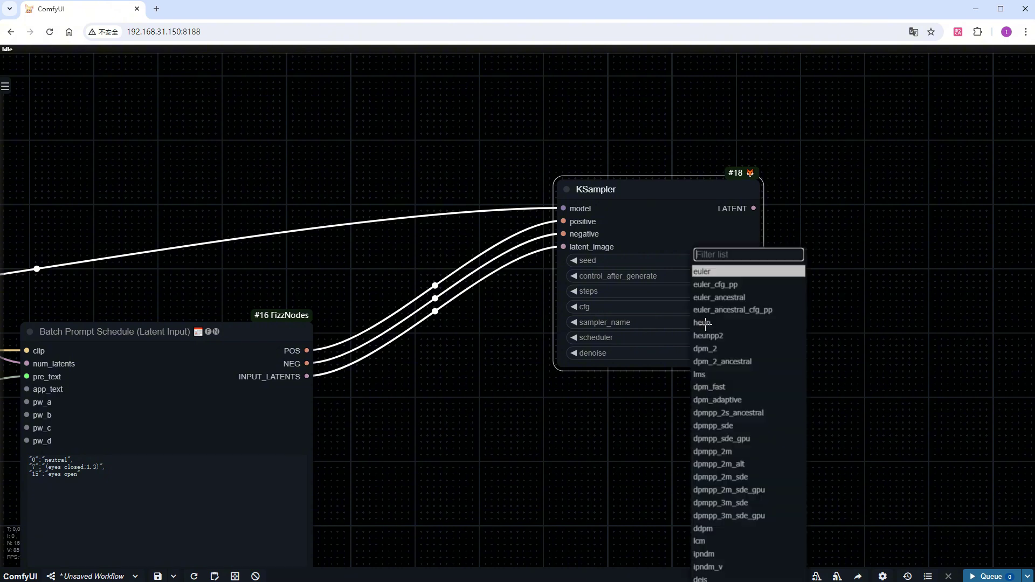
pyautogui.click(712, 452)
pyautogui.click(708, 342)
pyautogui.click(715, 345)
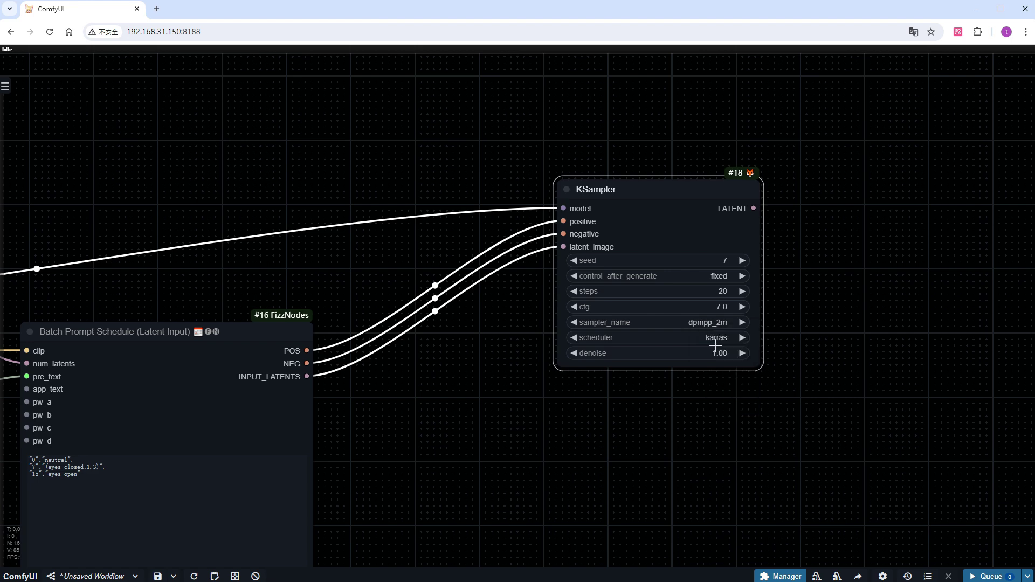
# Decode the KSampler's latents with a VAE Decode node fed by the loaded VAE.
pyautogui.moveTo(808, 420); pyautogui.dragTo(497, 414)
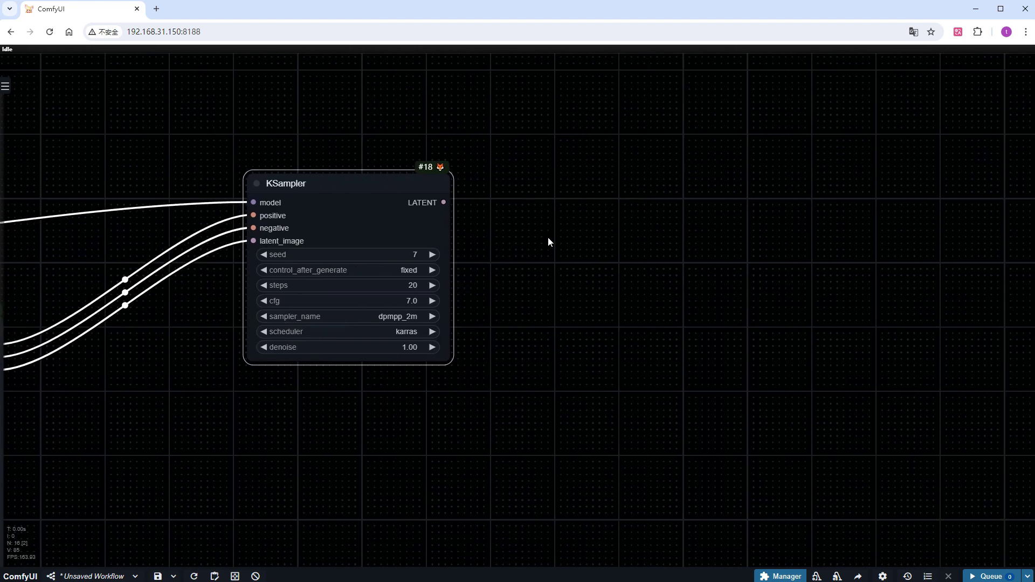
pyautogui.moveTo(449, 202); pyautogui.dragTo(517, 192)
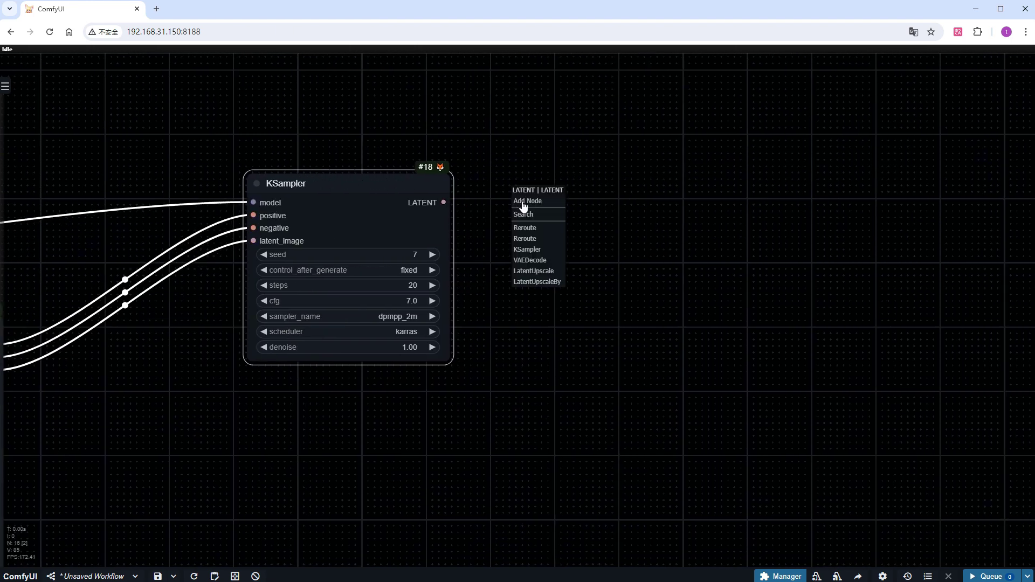
pyautogui.click(533, 254)
pyautogui.scroll(-8, 491, 353)
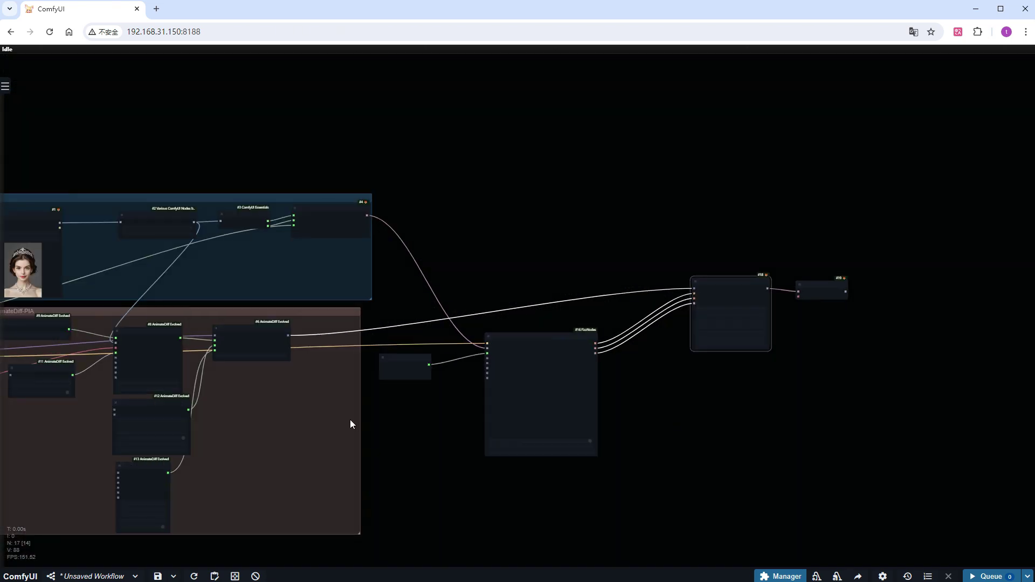
pyautogui.moveTo(351, 425); pyautogui.dragTo(553, 411)
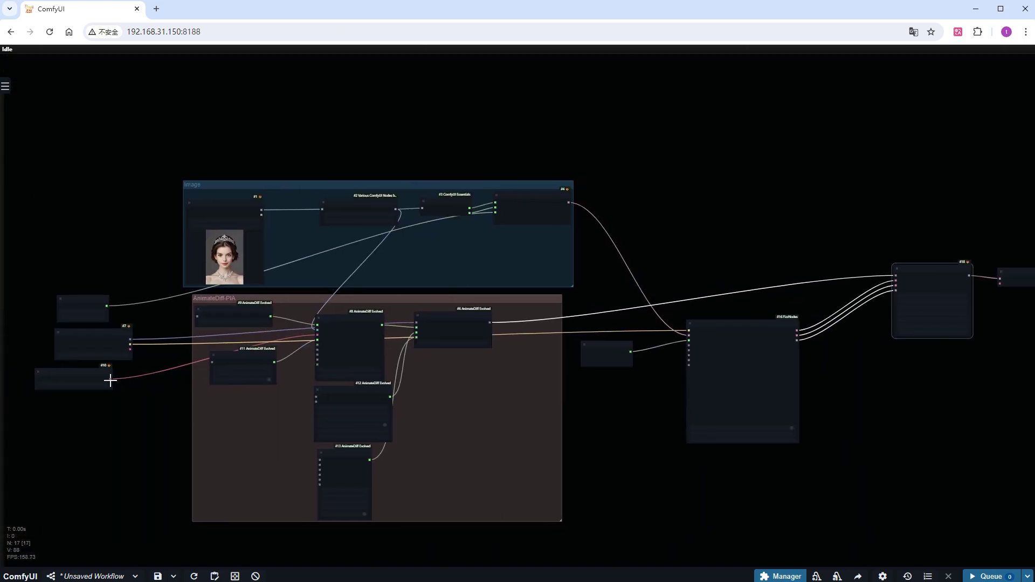
pyautogui.moveTo(110, 381); pyautogui.dragTo(1001, 284)
pyautogui.moveTo(975, 373); pyautogui.dragTo(577, 444)
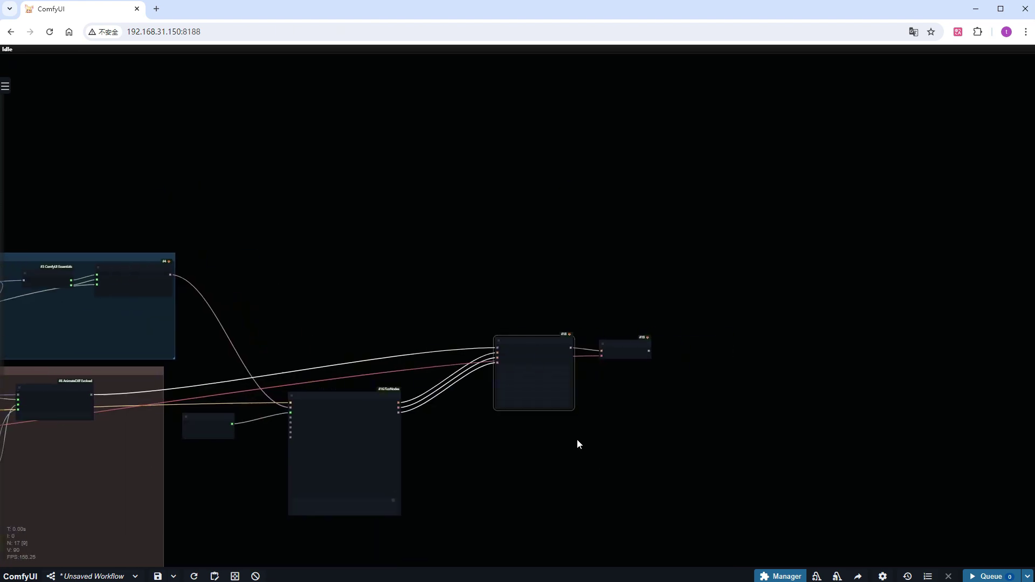
pyautogui.scroll(8, 577, 445)
# Add a Video Combine set to video/h264-mp4 and feed it the decoded images.
pyautogui.doubleClick(717, 300)
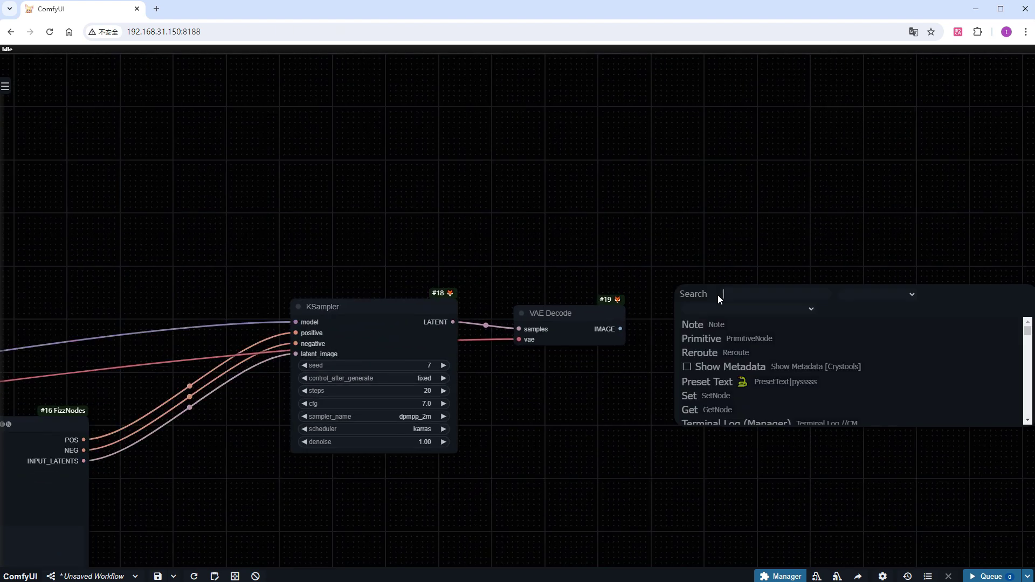
pyautogui.write('video')
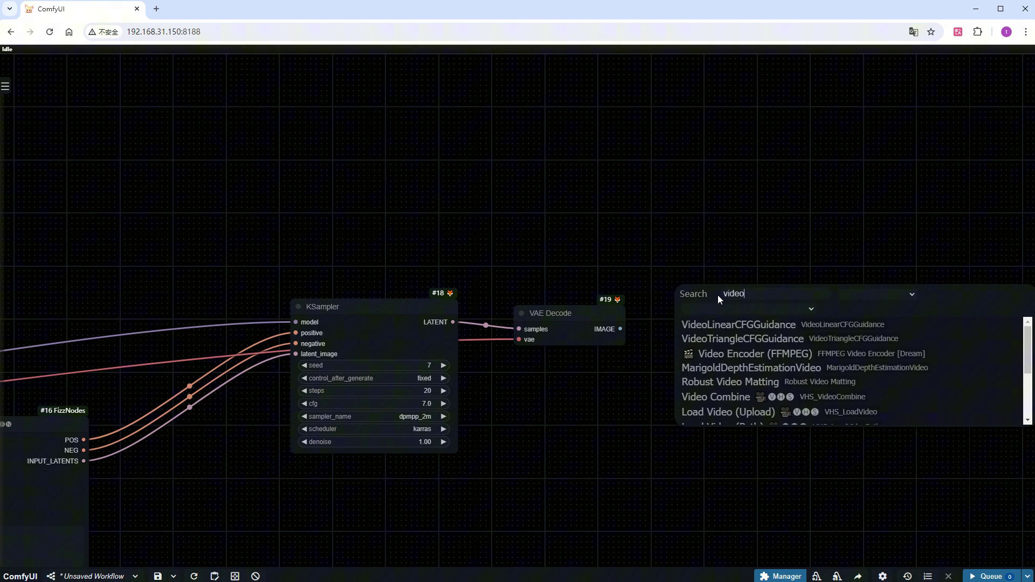
pyautogui.click(717, 397)
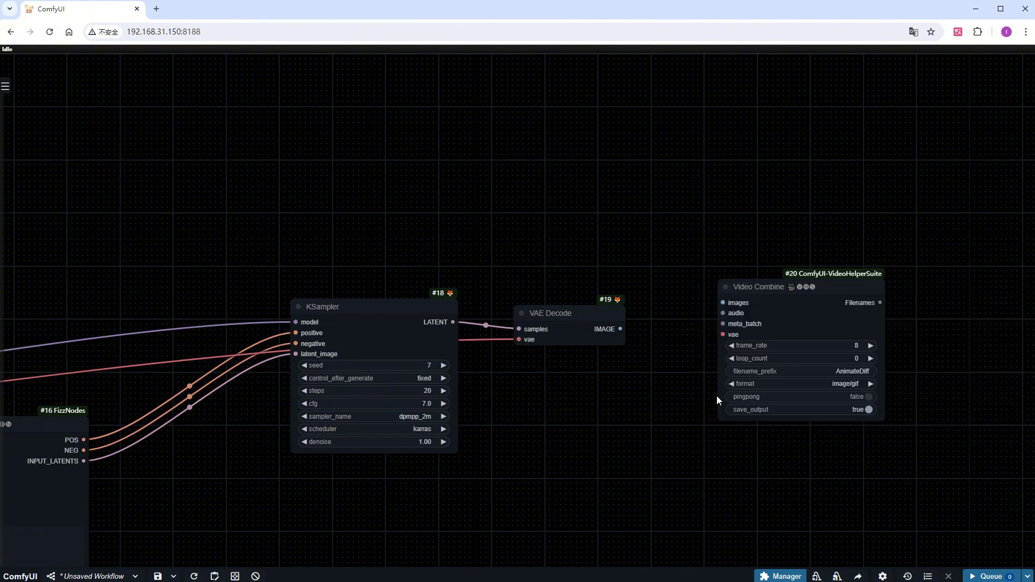
pyautogui.click(849, 382)
pyautogui.click(869, 473)
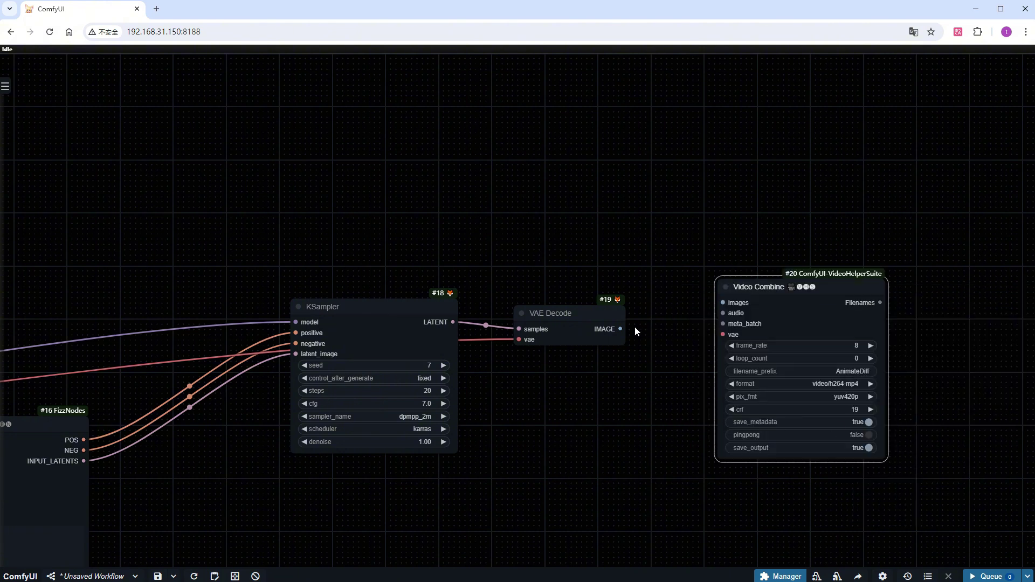
pyautogui.moveTo(620, 329); pyautogui.dragTo(726, 303)
# Queue the workflow and zoom in on the Video Combine preview of the tiara-wearing woman closing her eyes.
pyautogui.click(991, 575)
pyautogui.scroll(-5, 556, 472)
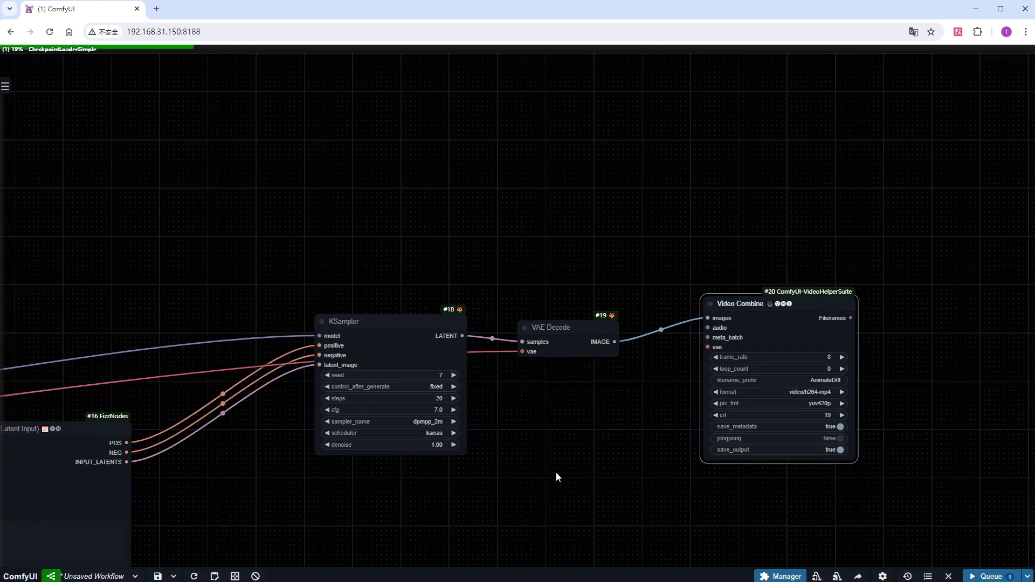
pyautogui.moveTo(483, 508); pyautogui.dragTo(717, 391)
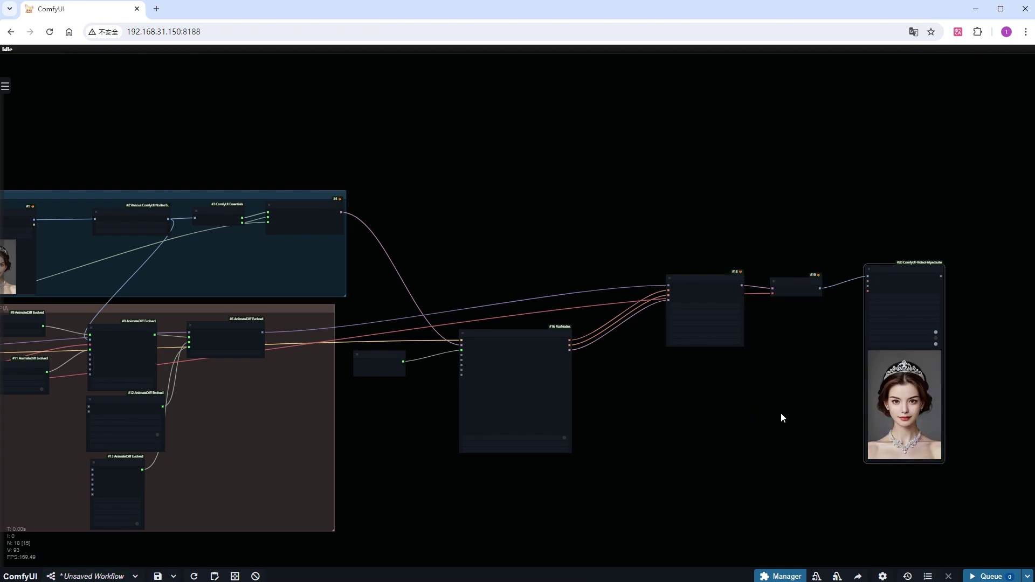
pyautogui.moveTo(776, 415); pyautogui.dragTo(681, 412)
pyautogui.scroll(5, 805, 427)
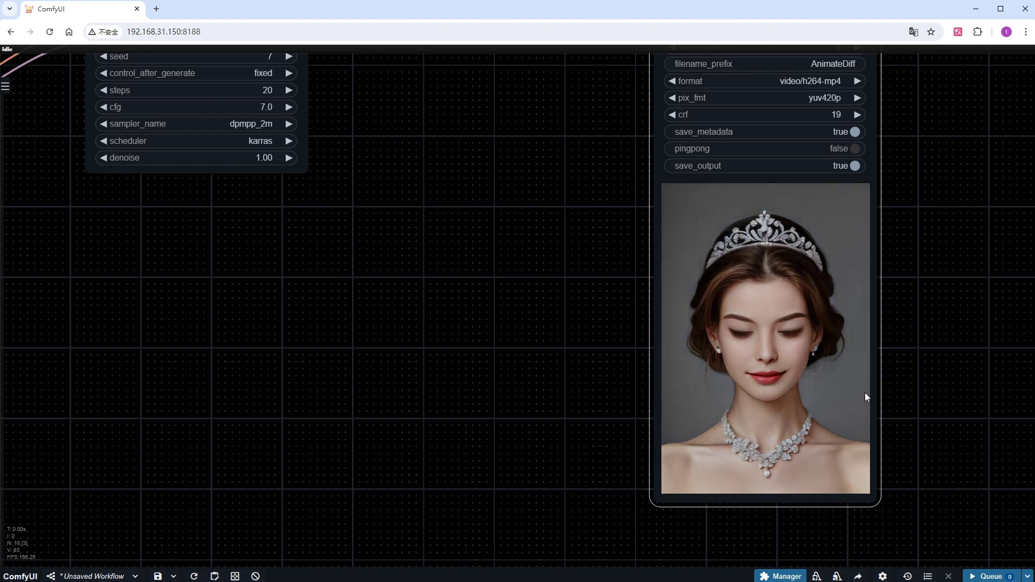
# Set the latent batch_size to 48.
pyautogui.scroll(-1, 865, 393)
pyautogui.scroll(-1, 865, 392)
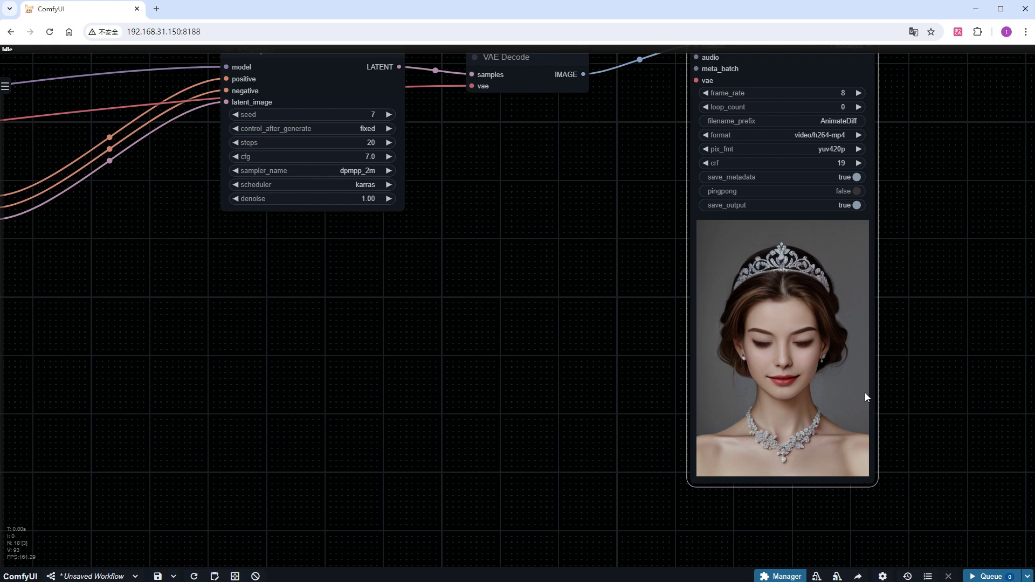
pyautogui.scroll(-8, 865, 393)
pyautogui.moveTo(275, 493); pyautogui.dragTo(617, 456)
pyautogui.scroll(7, 265, 322)
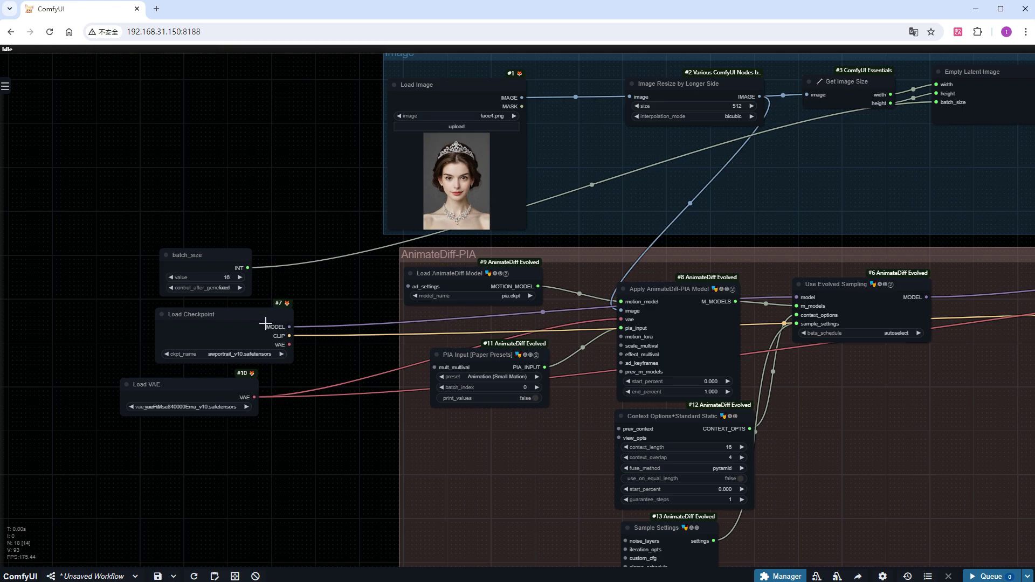
pyautogui.scroll(6, 251, 315)
pyautogui.click(190, 249)
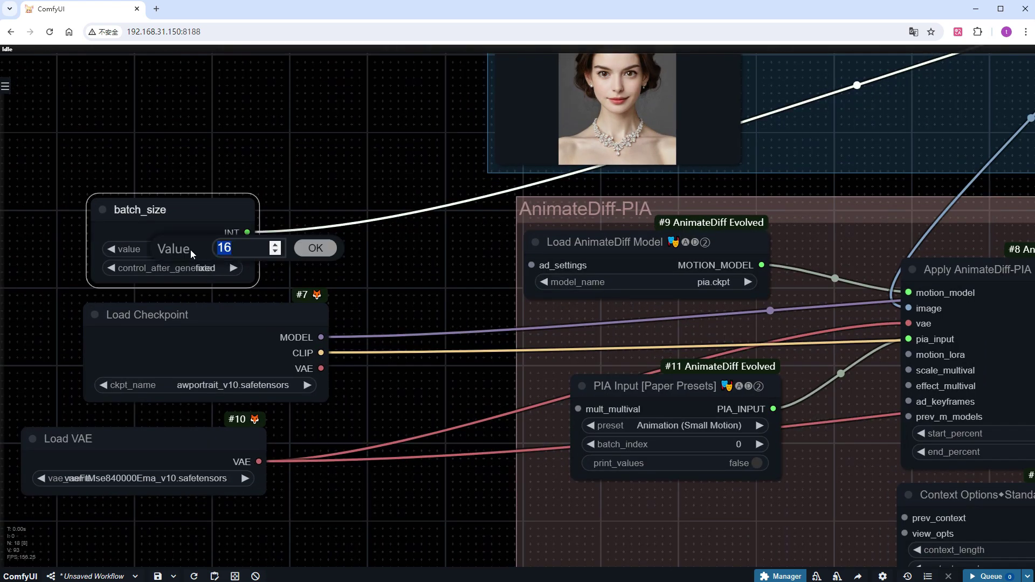
pyautogui.write('48')
pyautogui.press('Return')
# Replace the prompt schedule with keyframes adding (red hair:1.3) at 23, (eyes closed:1.3) at 31, eyes open at 47.
pyautogui.moveTo(770, 503); pyautogui.dragTo(251, 416)
pyautogui.scroll(-2, 371, 434)
pyautogui.moveTo(539, 393); pyautogui.dragTo(168, 410)
pyautogui.scroll(-1, 720, 325)
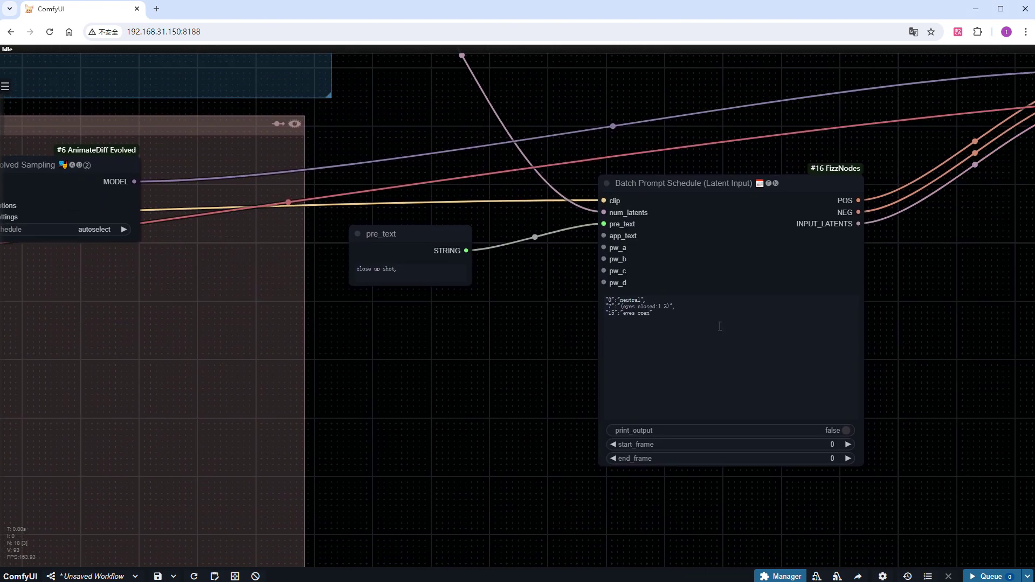
pyautogui.click(731, 323)
pyautogui.hotkey('ctrl', 'a')
pyautogui.write('"0":"neutral", "7":"(eyes closed:1.3)", "15":"eyes open", "23":"(red hair:1.3)", "31":"(eyes closed:1.3)", "47":"eyes open"')
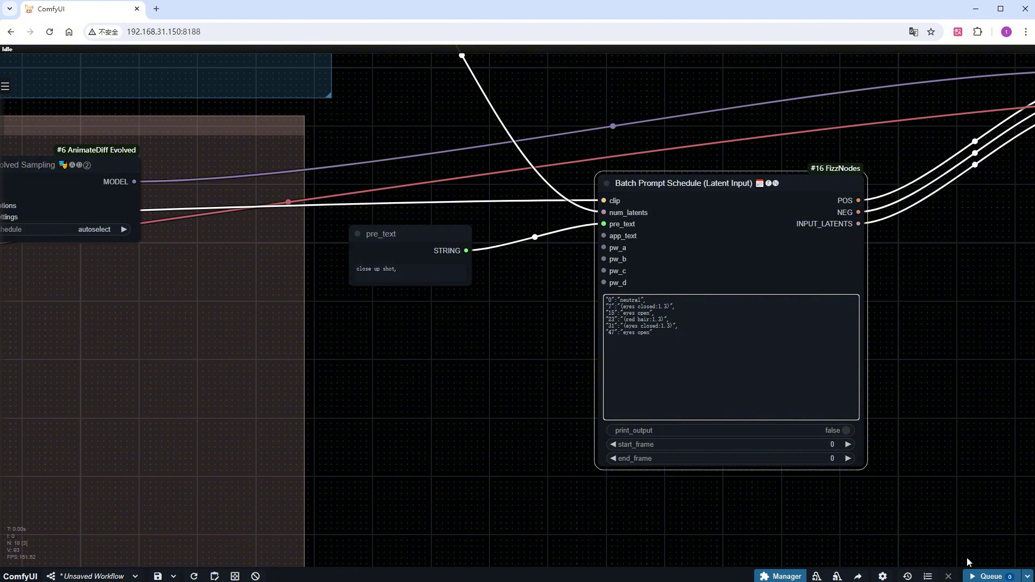
# Rerun the workflow and watch the Video Combine preview of the red-haired blinking portrait.
pyautogui.click(977, 577)
pyautogui.scroll(-3, 957, 477)
pyautogui.moveTo(966, 472); pyautogui.dragTo(337, 451)
pyautogui.scroll(2, 338, 452)
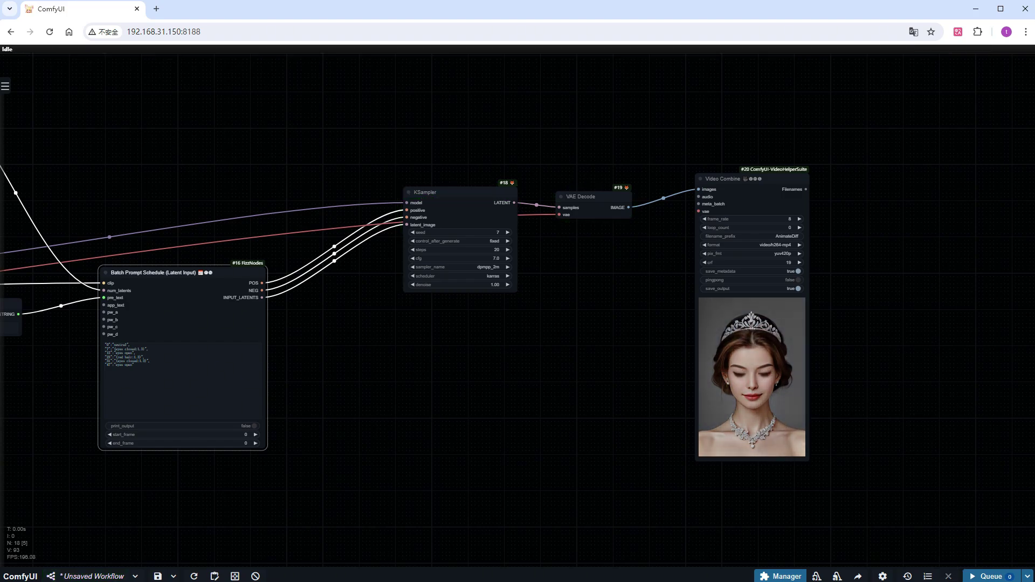
pyautogui.scroll(7, 856, 522)
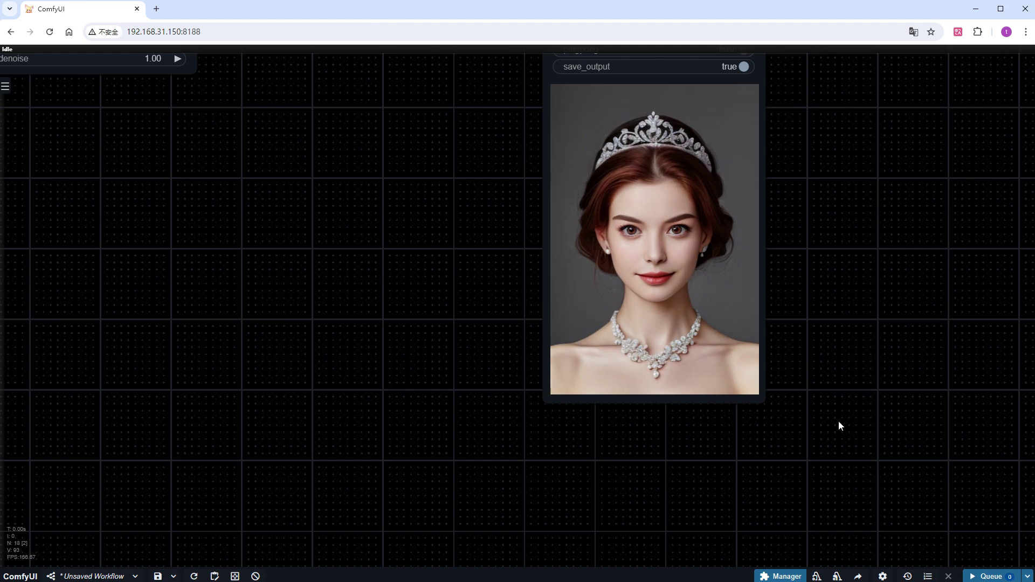
pyautogui.moveTo(839, 426); pyautogui.dragTo(848, 542)
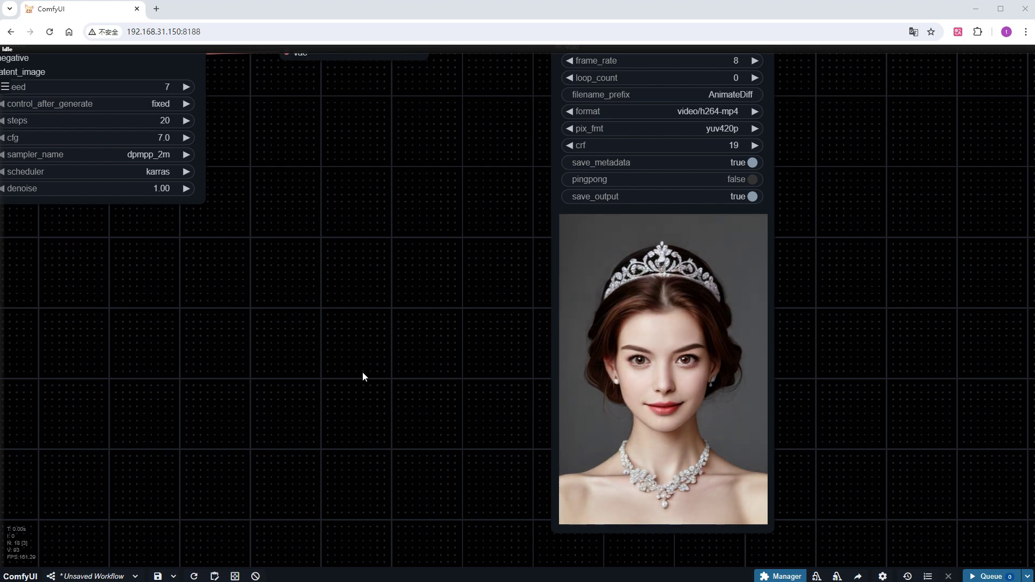
# Rearrange the AnimateDiff-PIA group, moving Context Options and Sample Settings right to free space.
pyautogui.scroll(-5, 324, 316)
pyautogui.moveTo(323, 316); pyautogui.dragTo(500, 390)
pyautogui.scroll(5, 439, 499)
pyautogui.moveTo(439, 499); pyautogui.dragTo(844, 503)
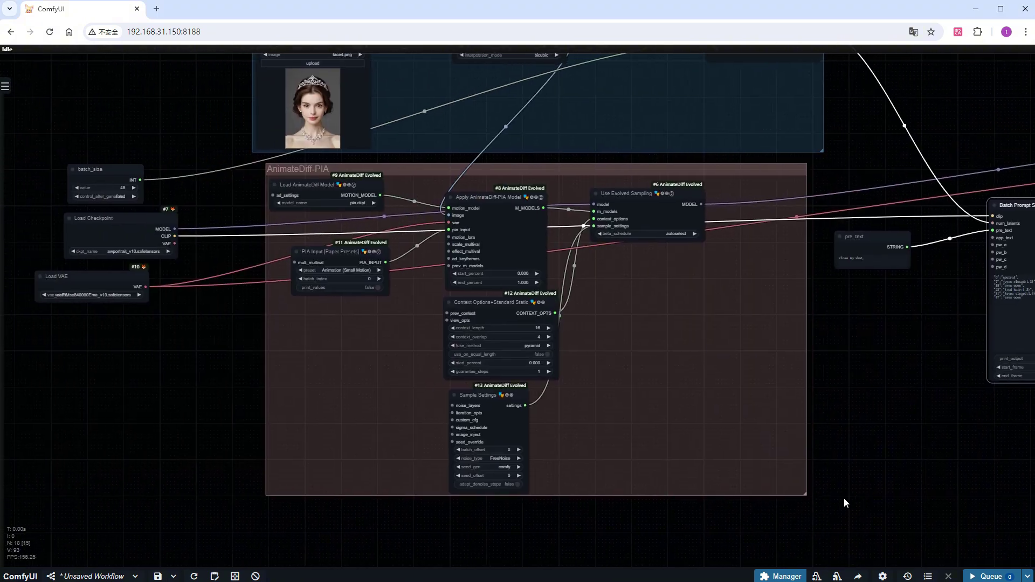
pyautogui.scroll(5, 361, 331)
pyautogui.click(267, 213)
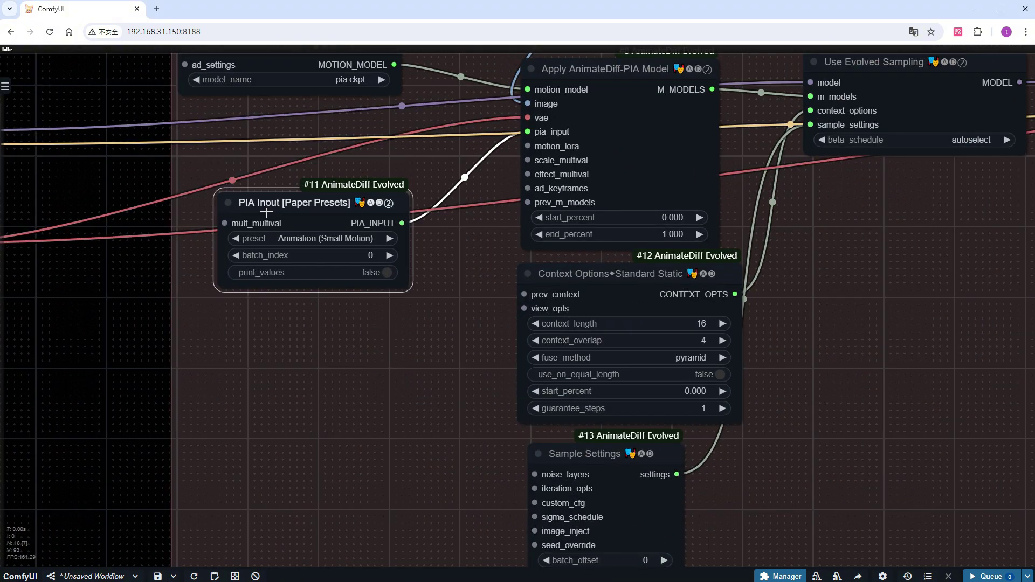
pyautogui.moveTo(267, 213); pyautogui.dragTo(271, 205)
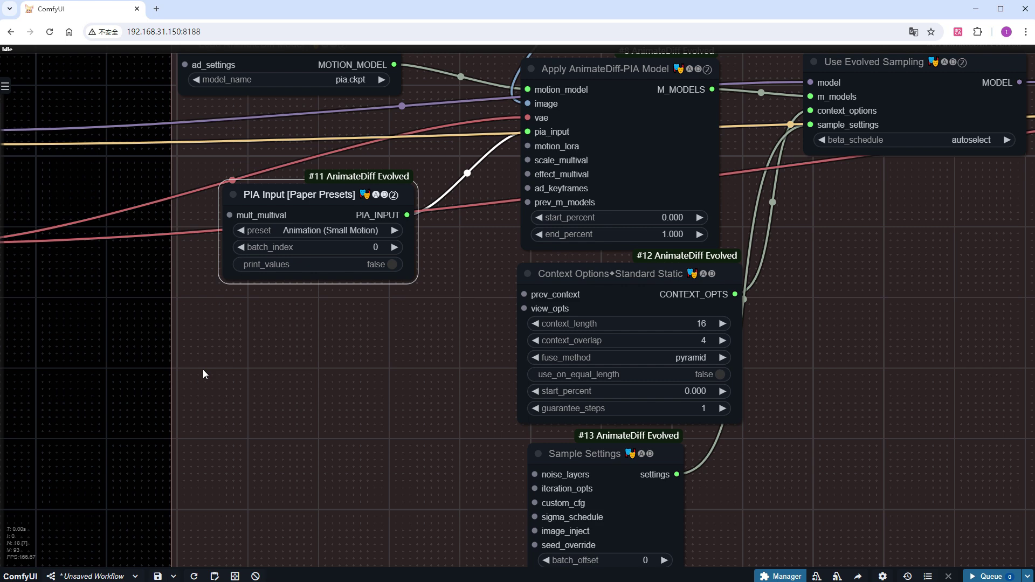
pyautogui.moveTo(779, 532); pyautogui.dragTo(561, 324)
pyautogui.moveTo(579, 275); pyautogui.dragTo(815, 274)
pyautogui.click(257, 334)
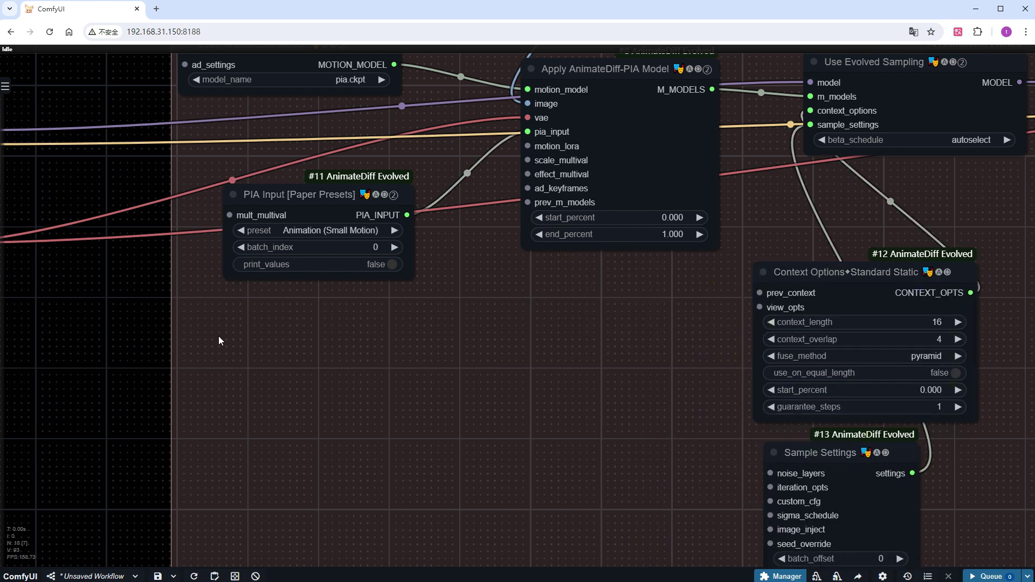
# Add a Batch Value Schedule holding the six-keyframe schedule from 0:(0.9) to 63:(0.7).
pyautogui.doubleClick(218, 336)
pyautogui.write('batch')
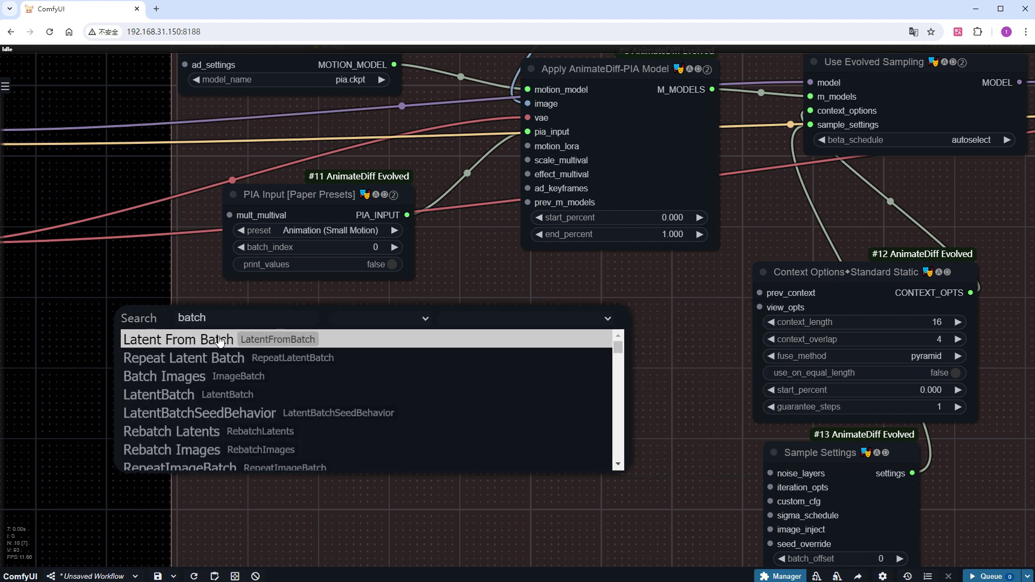
pyautogui.write(' val')
pyautogui.press('Return')
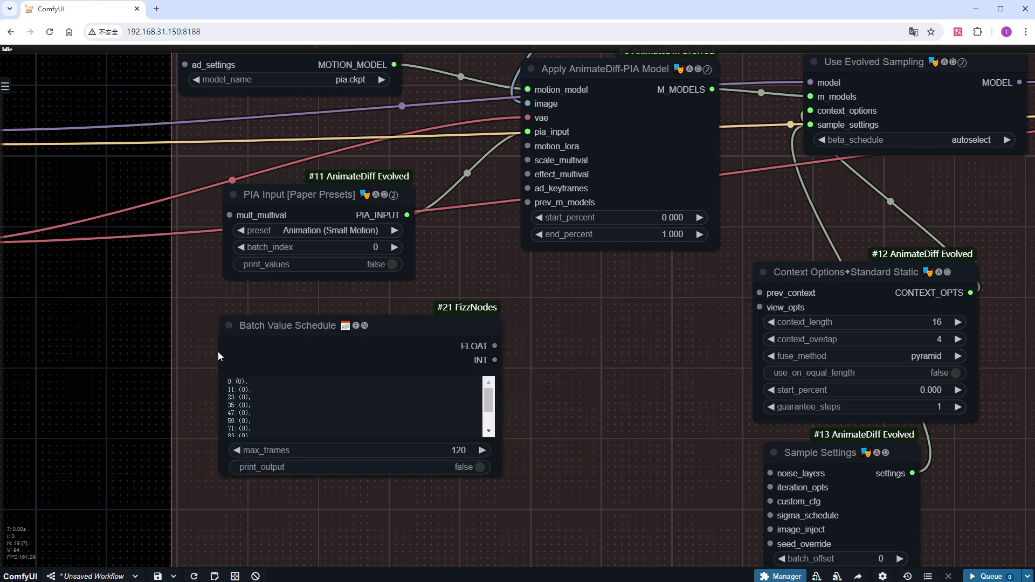
pyautogui.moveTo(498, 477); pyautogui.dragTo(492, 545)
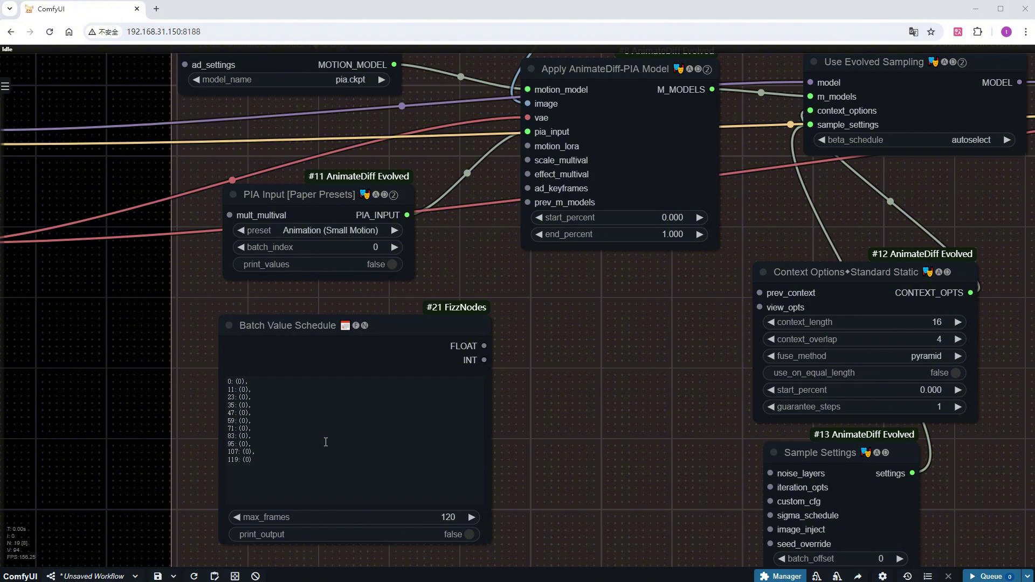
pyautogui.click(274, 459)
pyautogui.hotkey('ctrl', 'a')
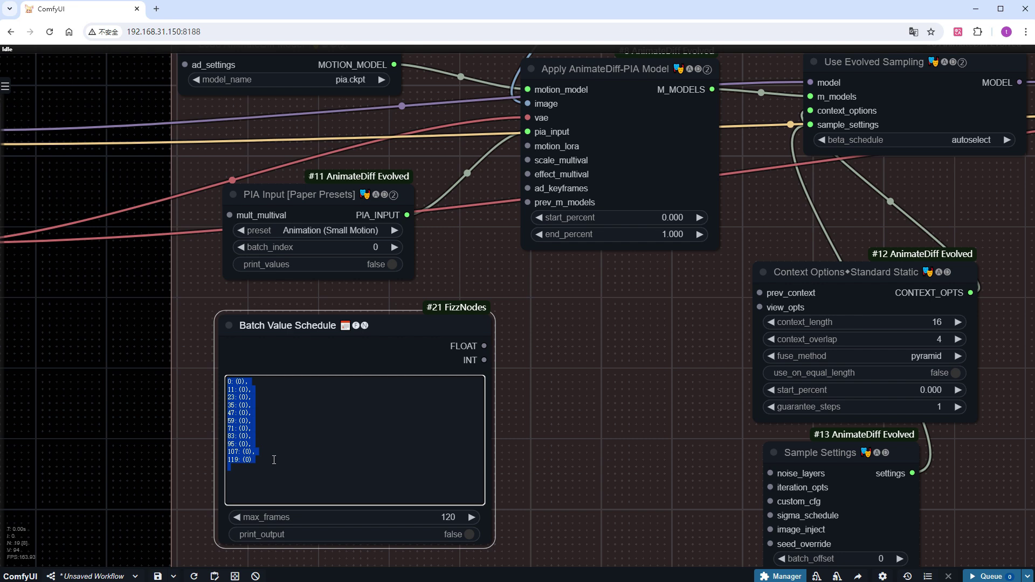
pyautogui.write('0: (0.9), 7: (0.8), 15: (0.9), 31: (0.7), 47: (0.9), 63: (0.7)')
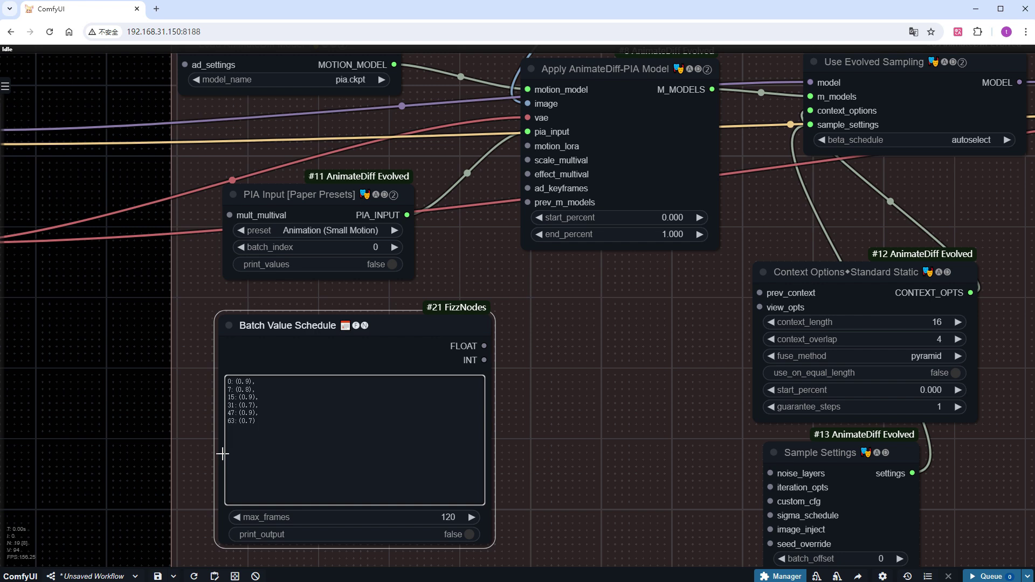
# Convert the schedule's max_frames widget to an input and drive it from batch_size.
pyautogui.rightClick(398, 331)
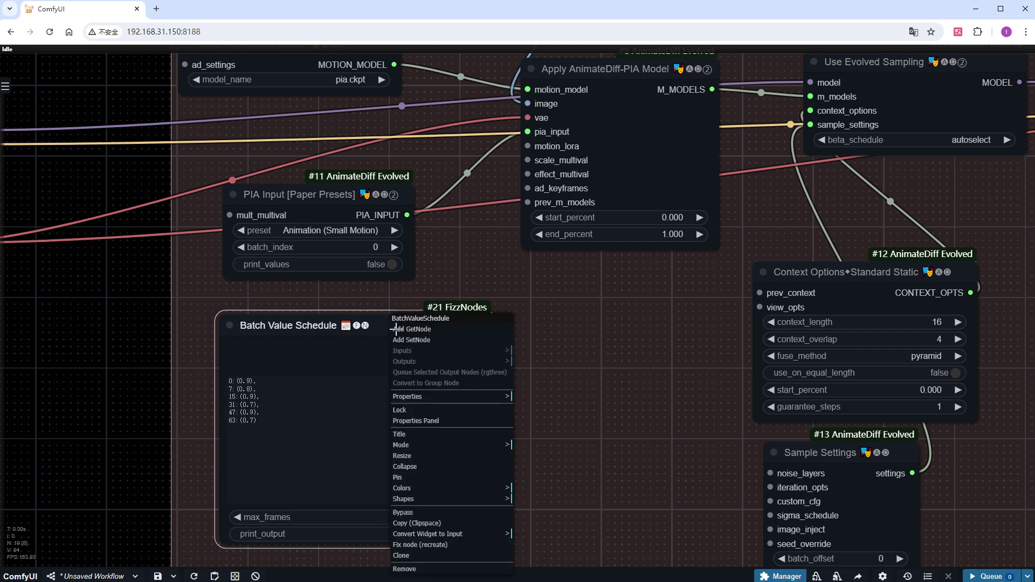
pyautogui.click(454, 536)
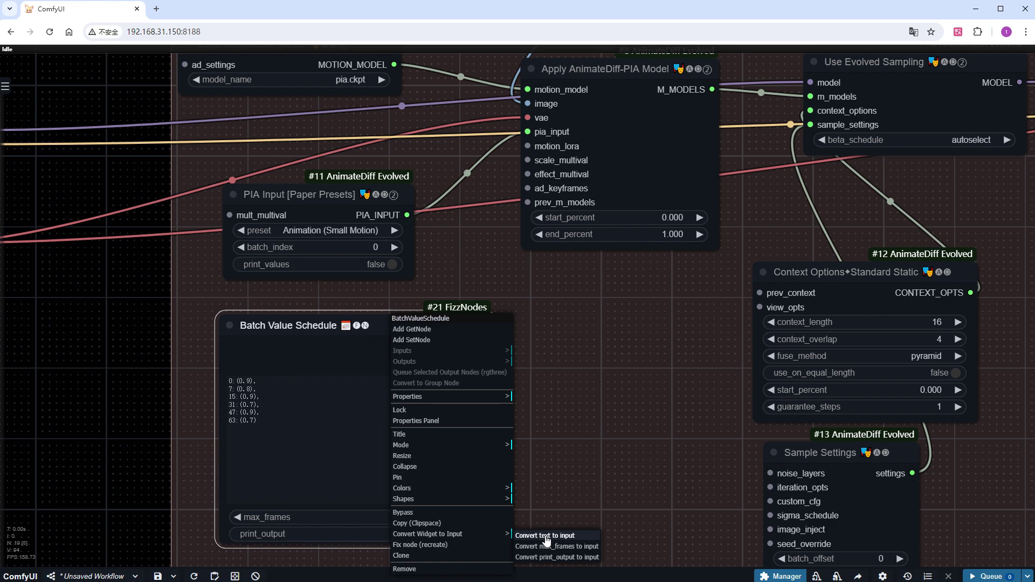
pyautogui.click(559, 547)
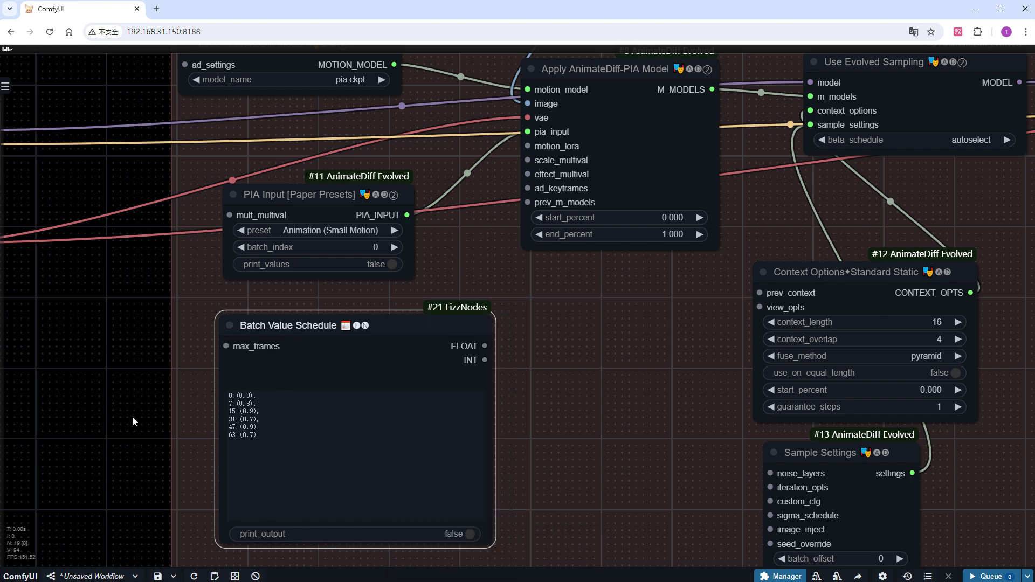
pyautogui.scroll(-5, 98, 407)
pyautogui.moveTo(98, 407); pyautogui.dragTo(340, 496)
pyautogui.moveTo(202, 198); pyautogui.dragTo(451, 453)
pyautogui.moveTo(744, 500); pyautogui.dragTo(444, 387)
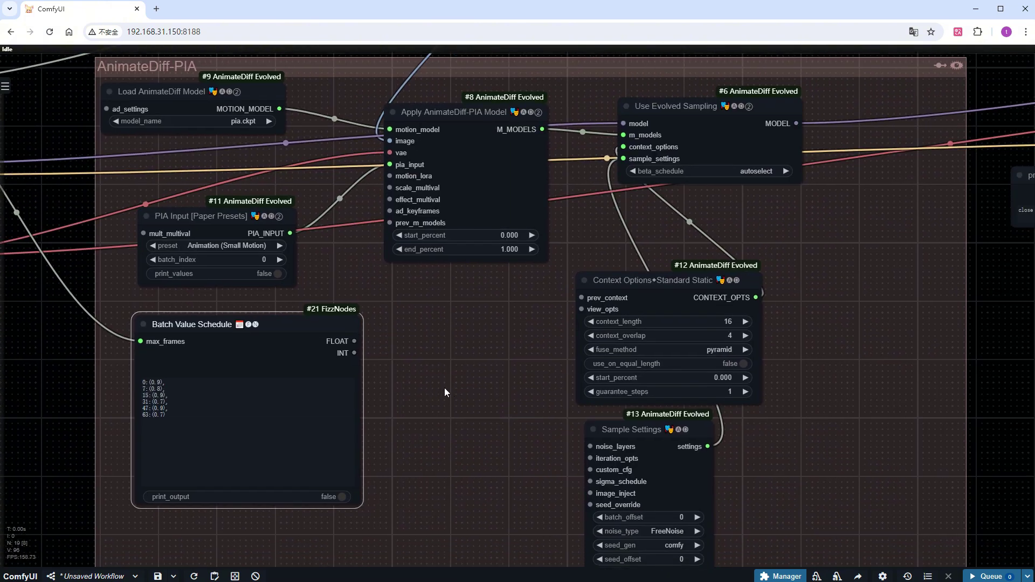
pyautogui.scroll(4, 333, 335)
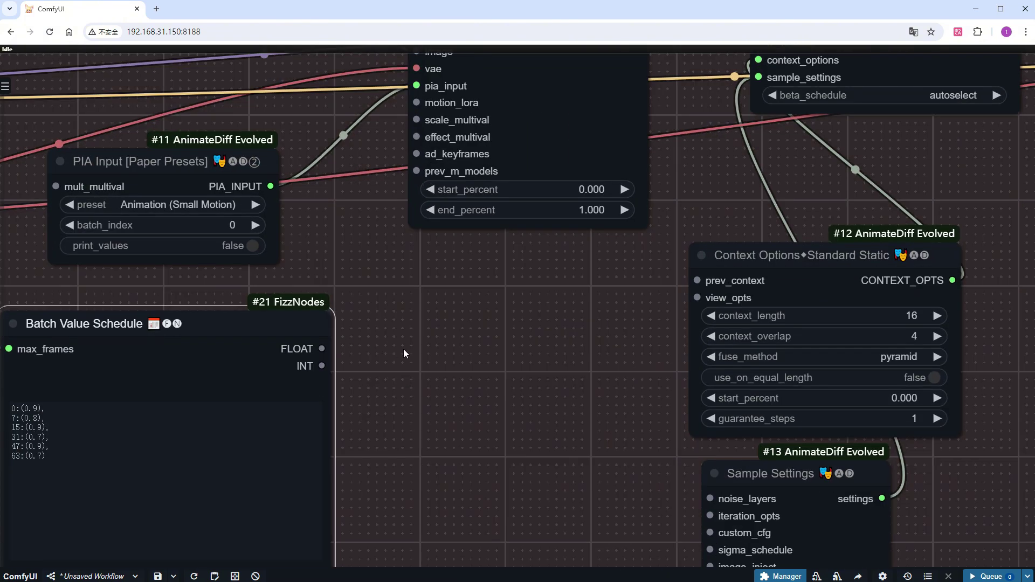
# Add a Multival [Float List] node taking the schedule's FLOAT output as float_val.
pyautogui.doubleClick(405, 350)
pyautogui.write('multiv')
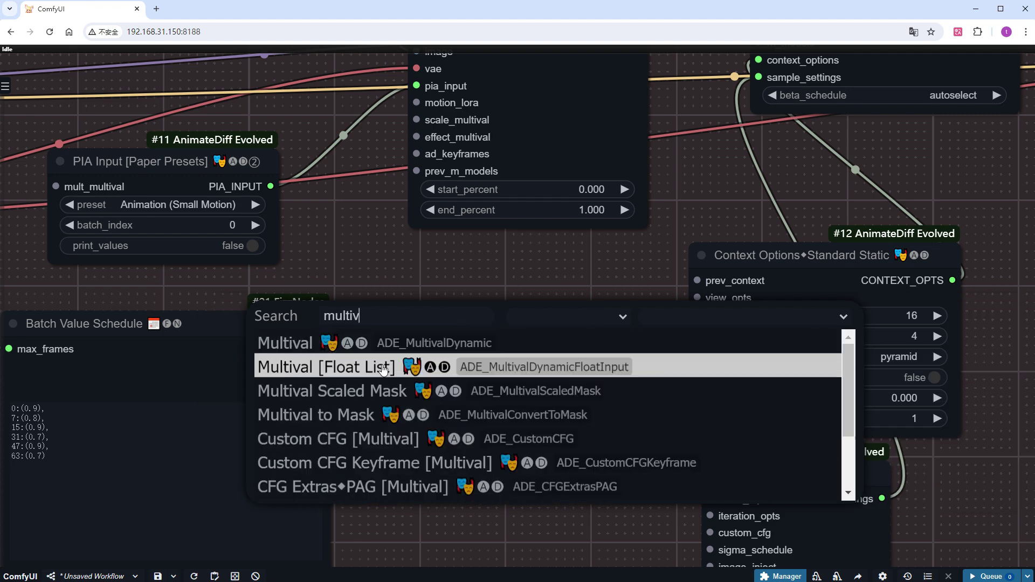
pyautogui.click(383, 369)
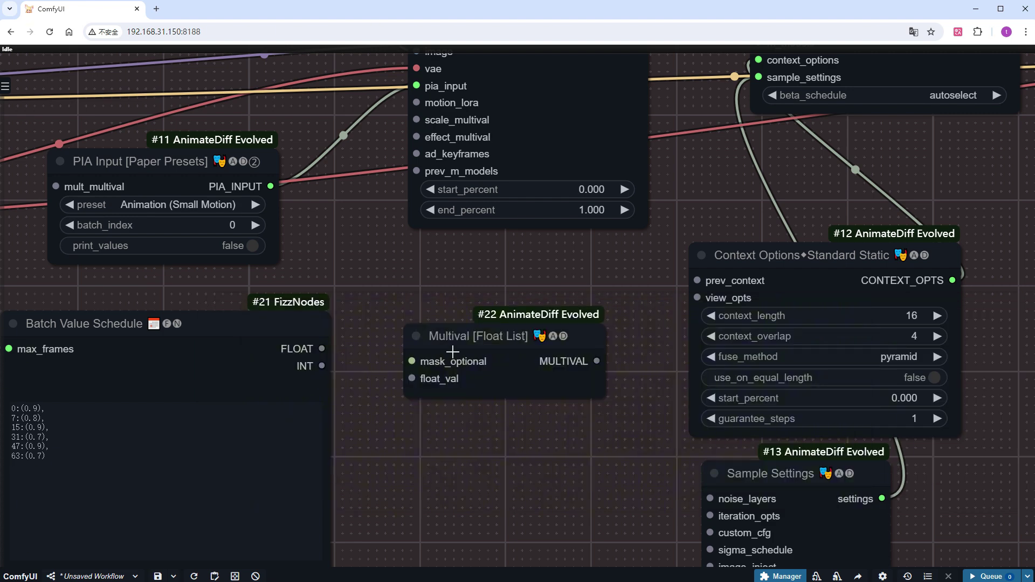
pyautogui.moveTo(322, 349); pyautogui.dragTo(344, 366)
pyautogui.moveTo(410, 383); pyautogui.dragTo(412, 380)
# Add a PIA Input [Multival] fed by MULTIVAL and plug it into Apply AnimateDiff-PIA Model instead of Paper Presets.
pyautogui.doubleClick(411, 448)
pyautogui.write('pia')
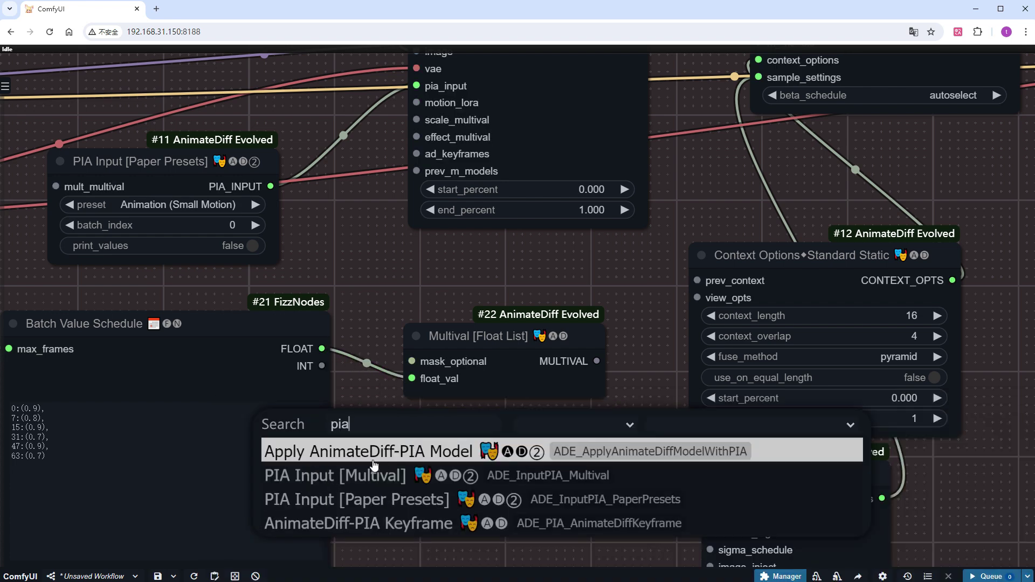
pyautogui.click(349, 475)
pyautogui.moveTo(599, 364); pyautogui.dragTo(428, 455)
pyautogui.moveTo(539, 501); pyautogui.dragTo(533, 535)
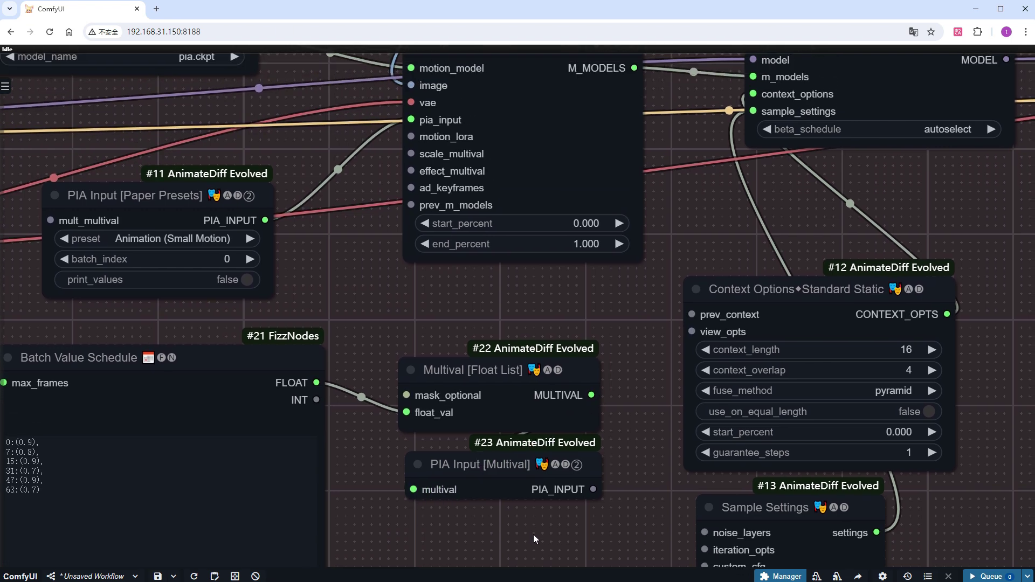
pyautogui.moveTo(590, 492); pyautogui.dragTo(614, 474)
pyautogui.moveTo(617, 380); pyautogui.dragTo(412, 119)
pyautogui.moveTo(220, 192); pyautogui.dragTo(237, 178)
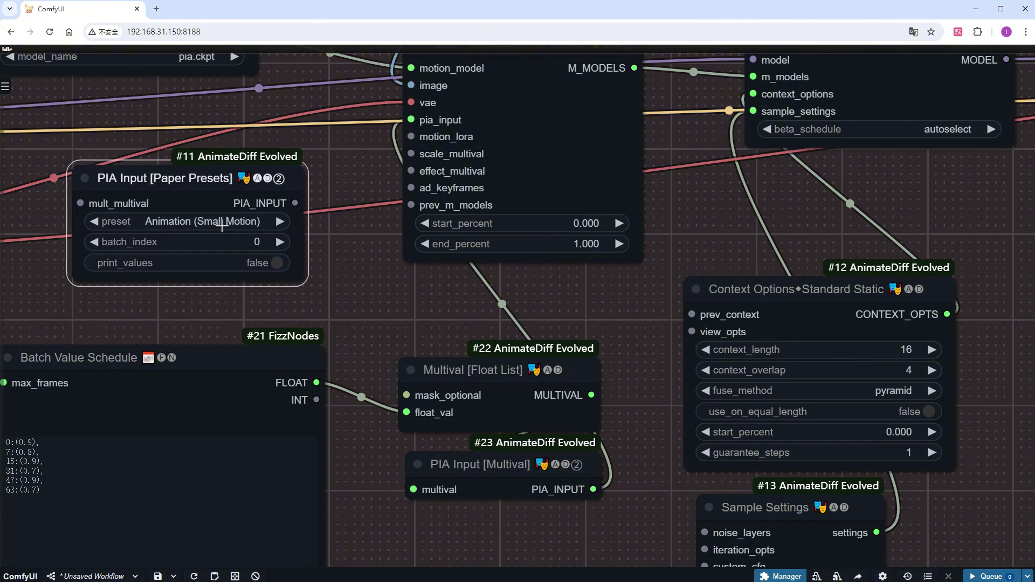
# Place the second Video Combine beside the first, rerun with Ctrl+Enter, and compare both previews.
pyautogui.scroll(-10, 323, 329)
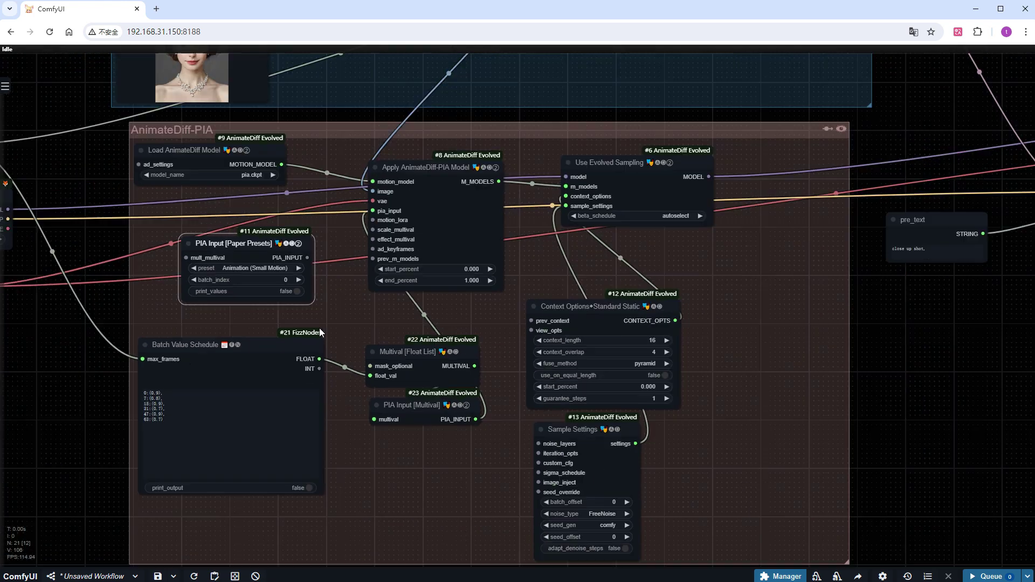
pyautogui.moveTo(765, 429); pyautogui.dragTo(220, 469)
pyautogui.scroll(4, 680, 241)
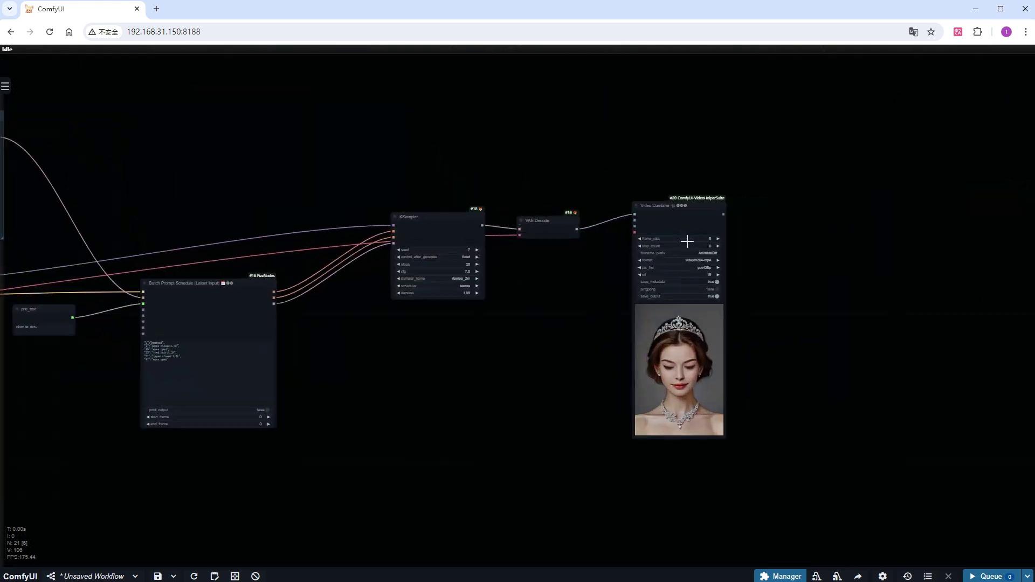
pyautogui.moveTo(647, 192); pyautogui.dragTo(785, 188)
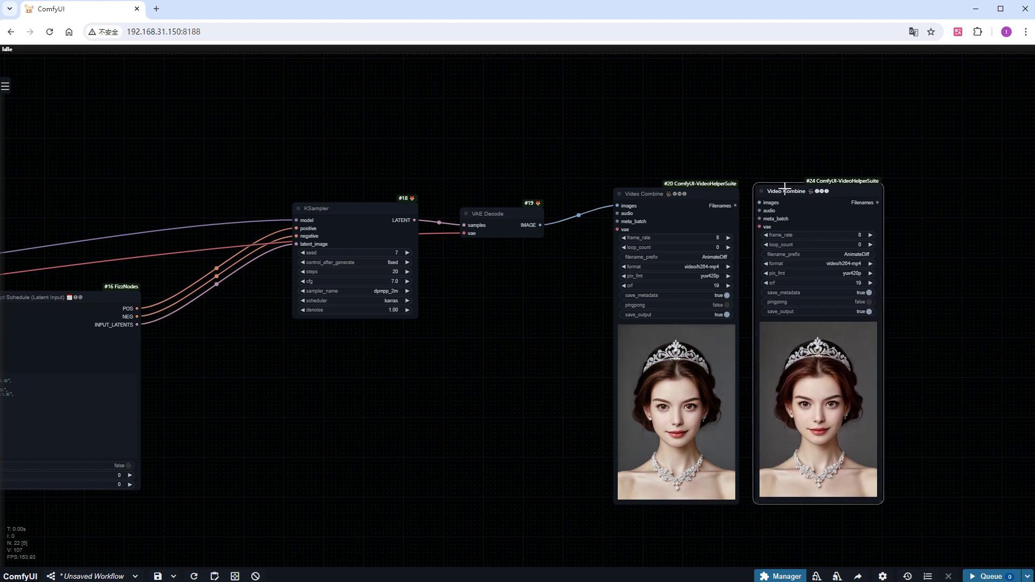
pyautogui.hotkey('ctrl', 'Return')
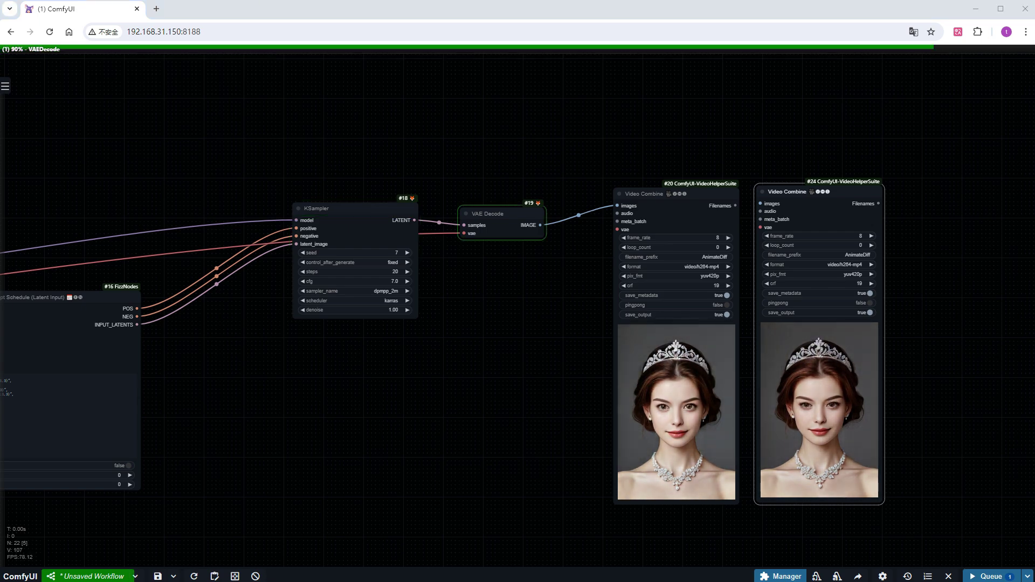
pyautogui.scroll(6, 905, 402)
pyautogui.scroll(3, 905, 402)
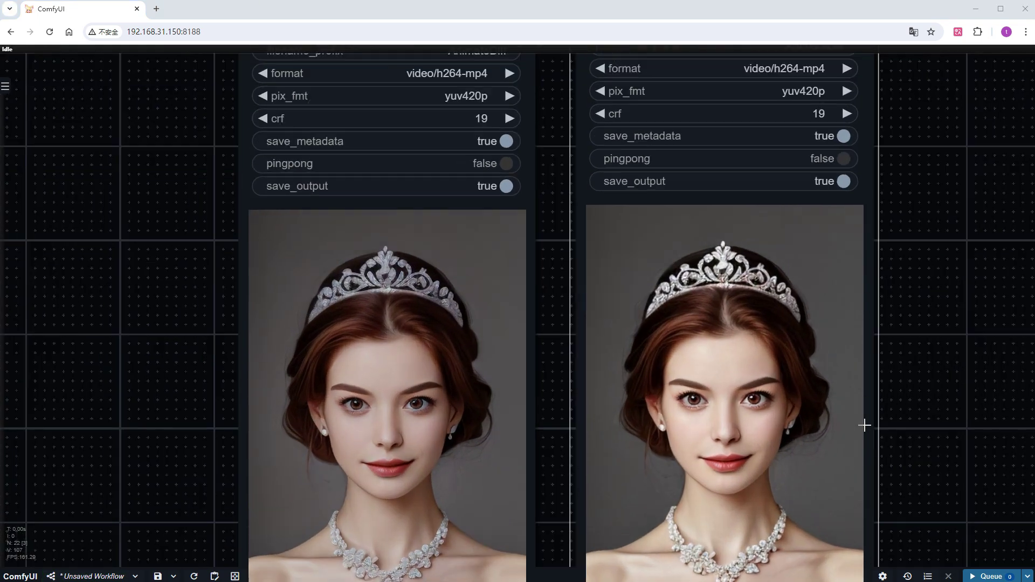
pyautogui.moveTo(943, 456); pyautogui.dragTo(934, 356)
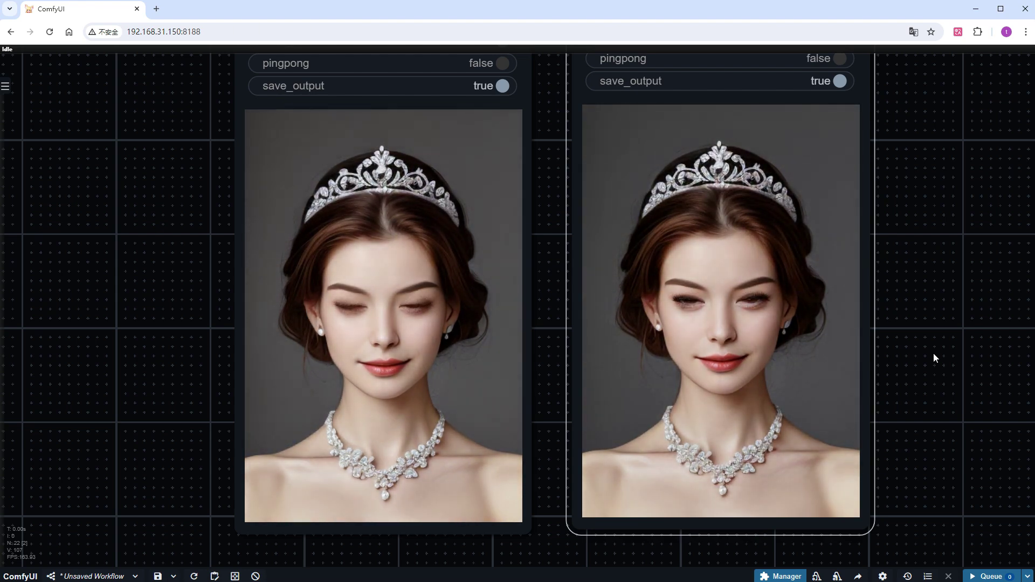
pyautogui.scroll(-9, 933, 353)
# Duplicate the KSampler and VAE Decode pair with Ctrl+Shift+V, keeping their input connections.
pyautogui.hscroll(-3, 469, 480)
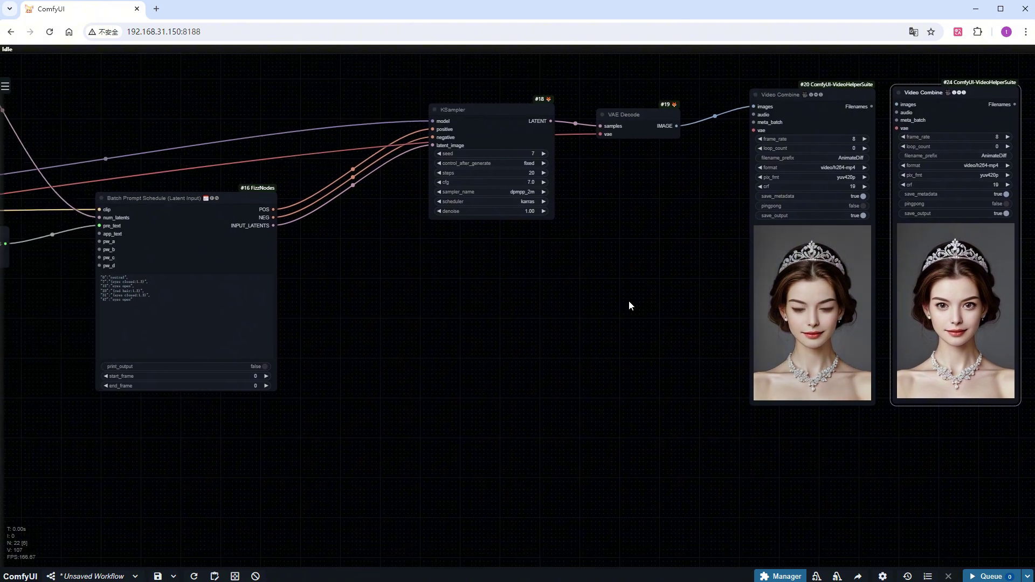
pyautogui.moveTo(661, 264); pyautogui.dragTo(434, 110)
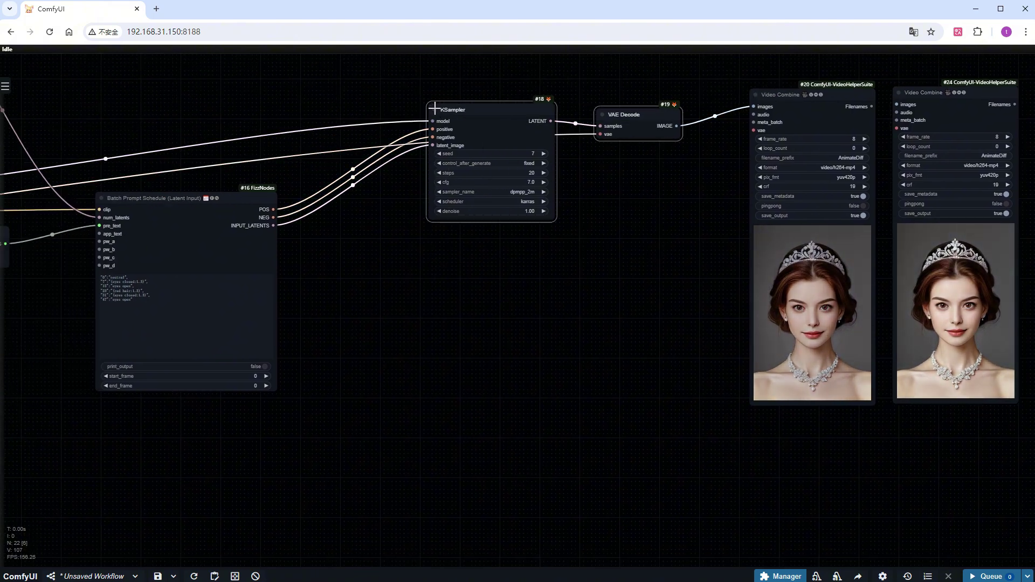
pyautogui.hscroll(-2, 496, 448)
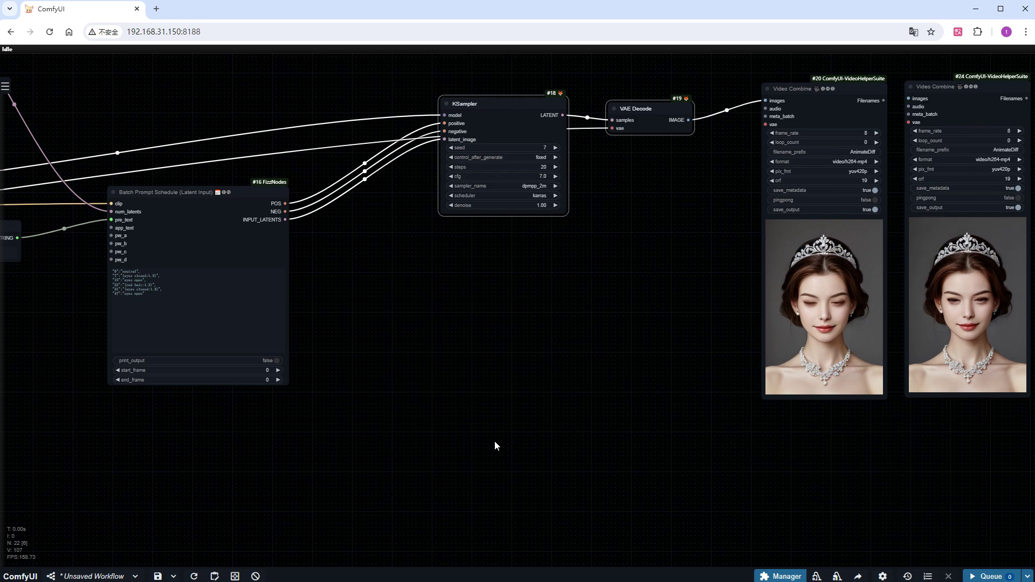
pyautogui.click(430, 450)
pyautogui.hotkey('ctrl', 'shift', 'v')
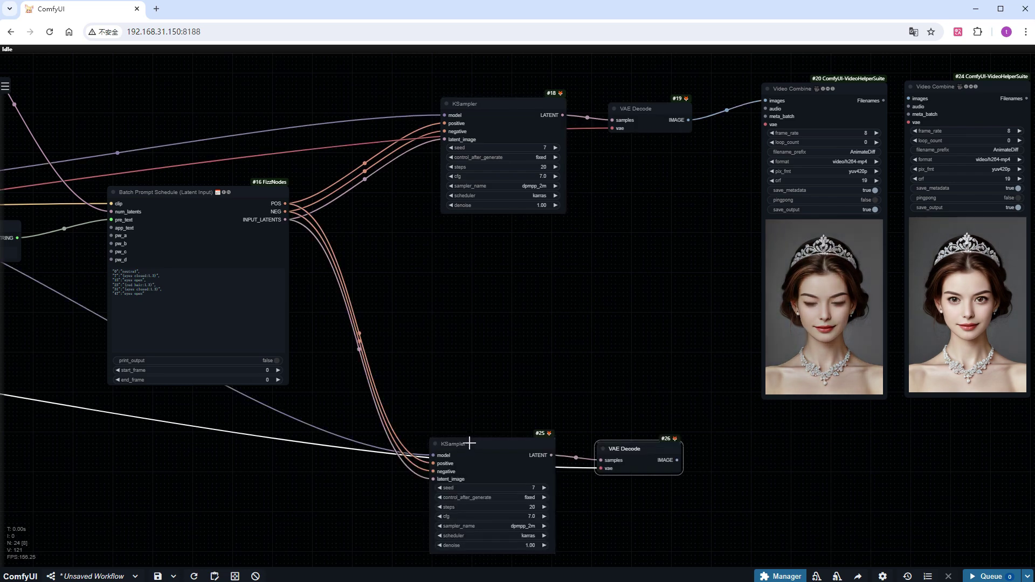
# Set the new KSampler to the euler sampler and sgm_uniform scheduler.
pyautogui.scroll(2, 767, 467)
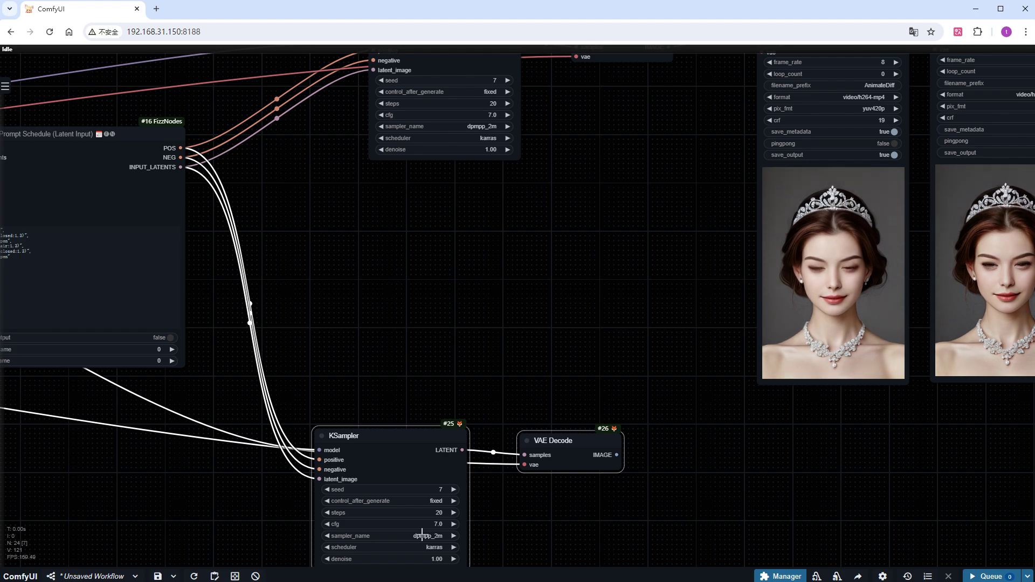
pyautogui.scroll(3, 423, 539)
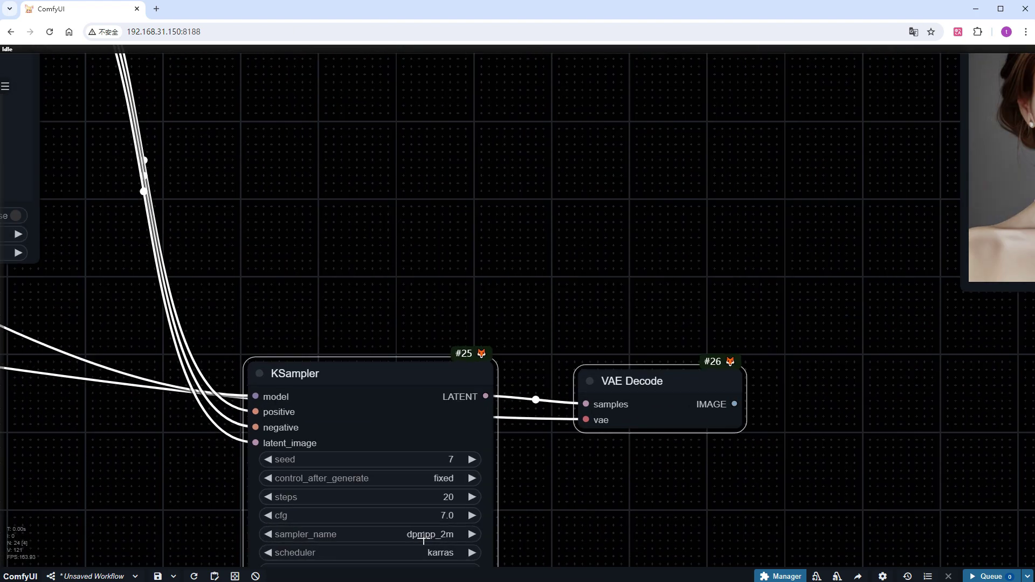
pyautogui.click(423, 540)
pyautogui.click(434, 254)
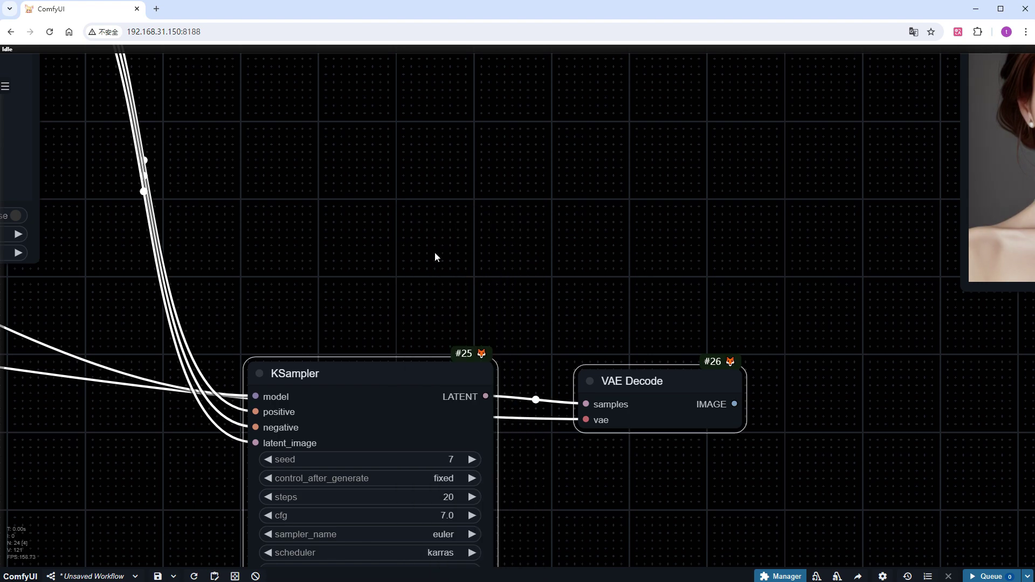
pyautogui.moveTo(556, 519); pyautogui.dragTo(548, 474)
pyautogui.click(415, 509)
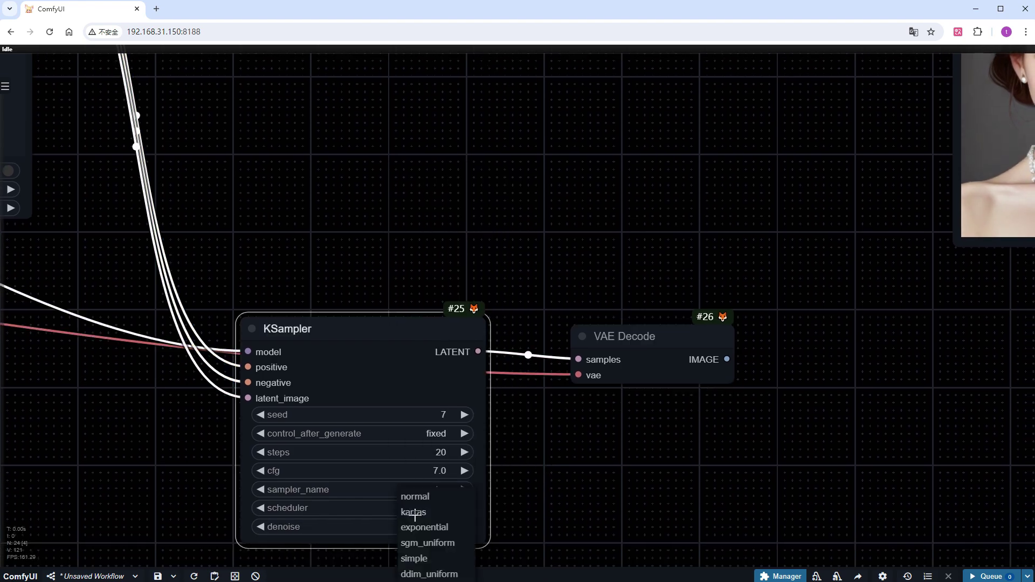
pyautogui.click(428, 543)
# Join both decoded image outputs through Image Concatenate Multi into Video Combine #24.
pyautogui.moveTo(811, 464); pyautogui.dragTo(494, 528)
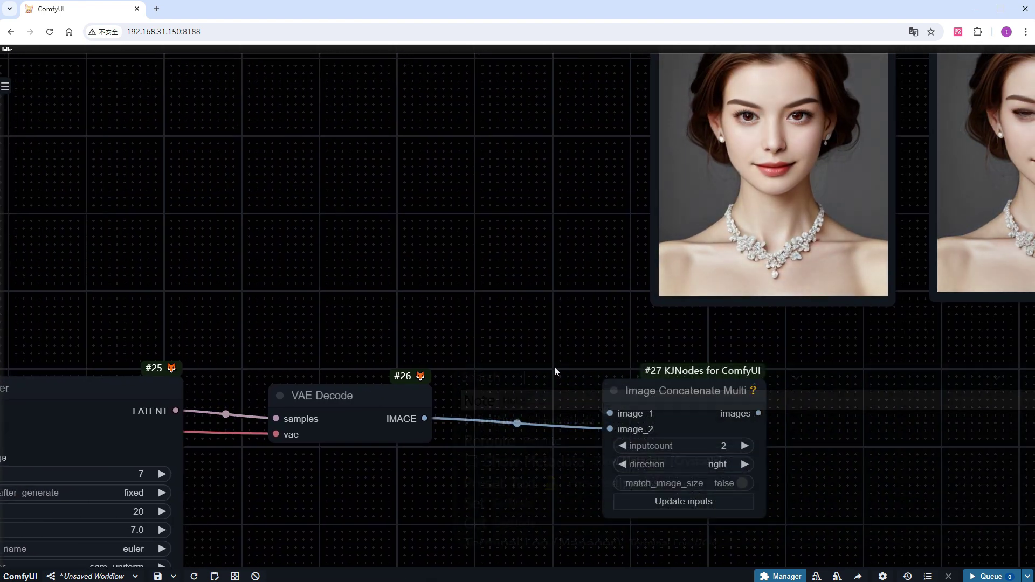
pyautogui.scroll(-3, 513, 413)
pyautogui.moveTo(522, 250); pyautogui.dragTo(504, 354)
pyautogui.moveTo(493, 71); pyautogui.dragTo(569, 560)
pyautogui.moveTo(795, 547); pyautogui.dragTo(586, 531)
pyautogui.scroll(-3, 591, 444)
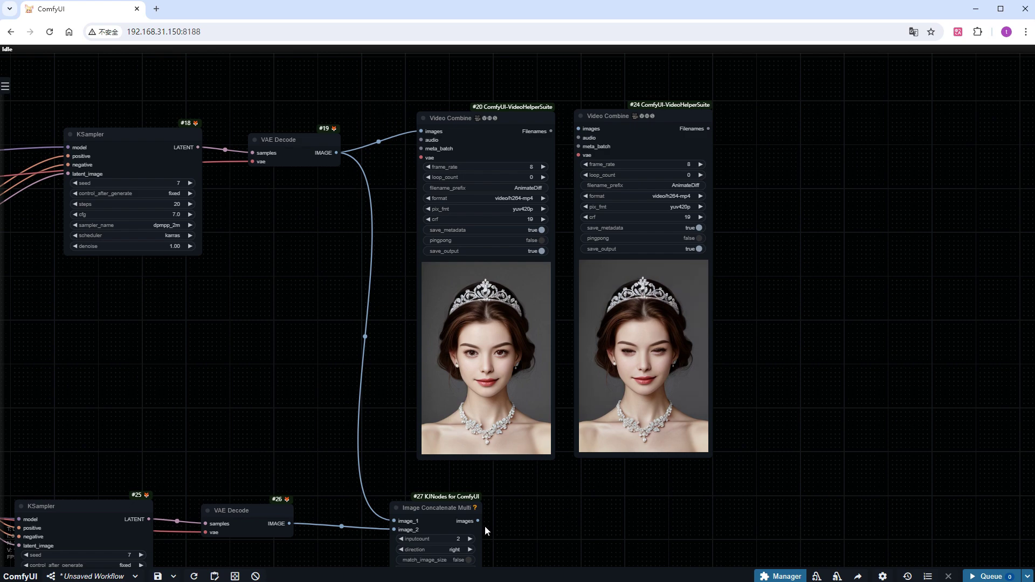
pyautogui.moveTo(478, 521); pyautogui.dragTo(543, 506)
pyautogui.moveTo(746, 467); pyautogui.dragTo(849, 269)
# Queue the run and zoom into the side-by-side preview of both samplers' blinking portraits.
pyautogui.click(985, 577)
pyautogui.scroll(-5, 863, 392)
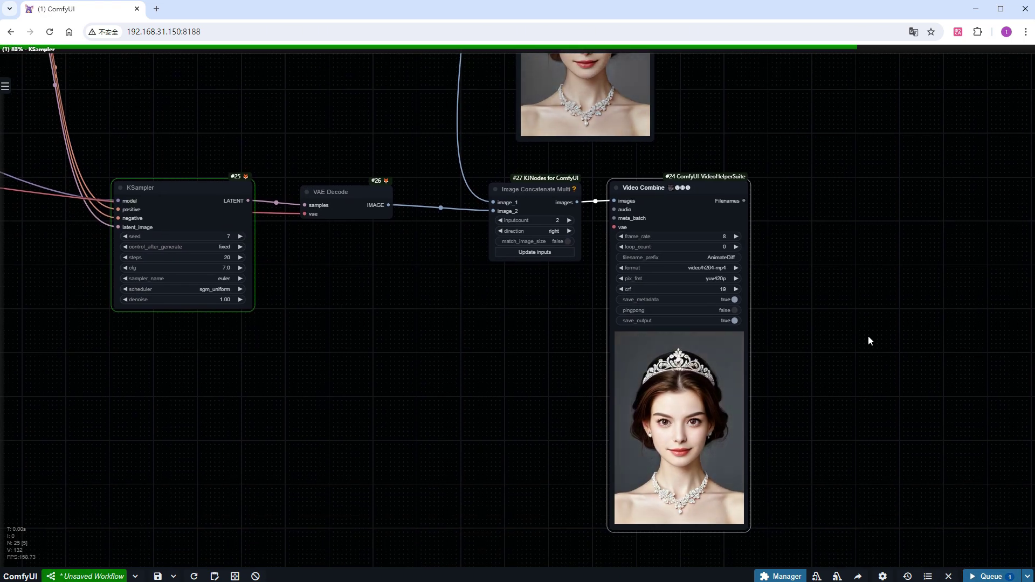
pyautogui.scroll(6, 759, 350)
pyautogui.scroll(5, 680, 413)
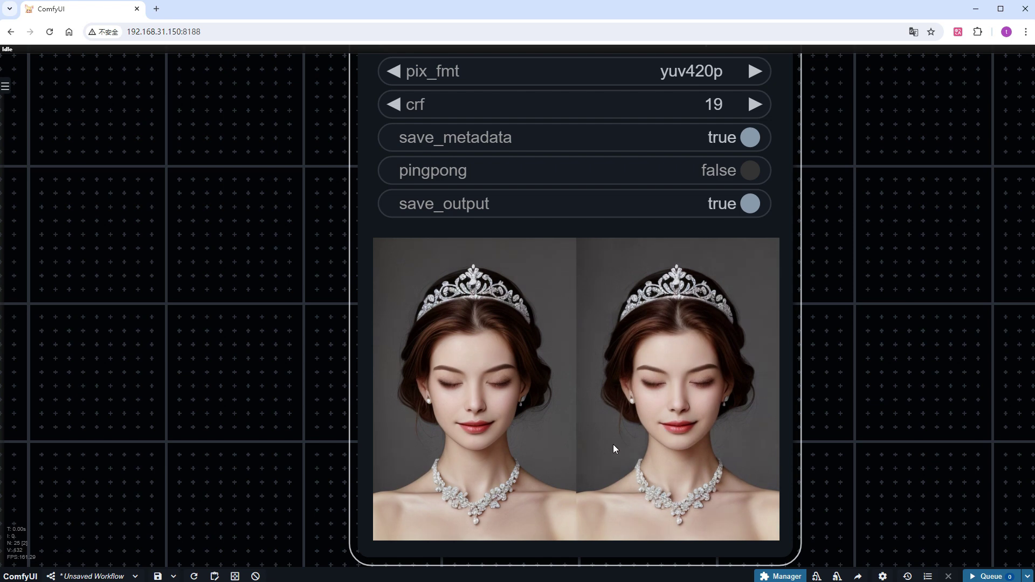
pyautogui.scroll(1, 604, 453)
pyautogui.scroll(1, 604, 450)
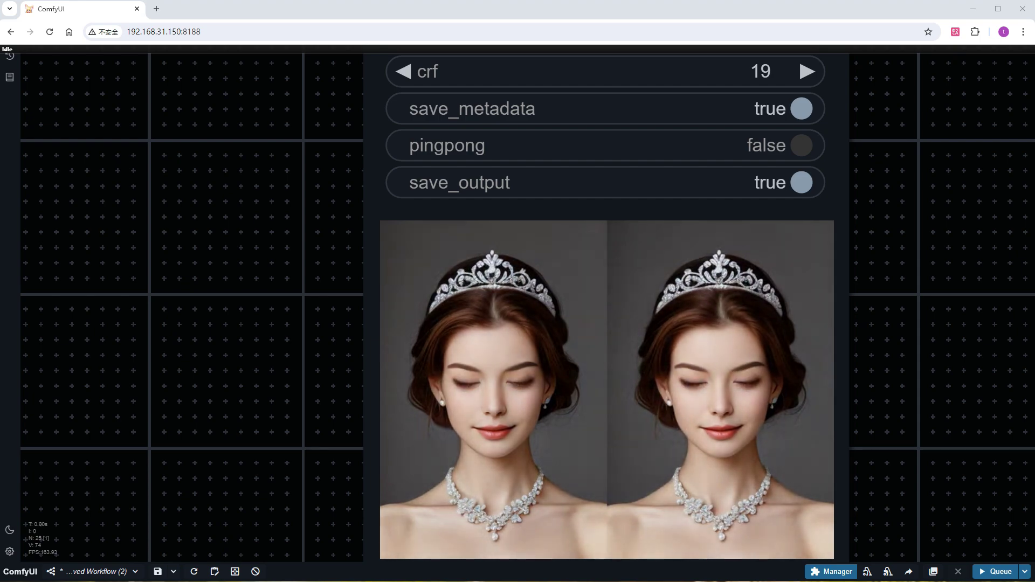
# Add an IC-Light Conditioning node to the canvas via the 'icl' search.
pyautogui.scroll(-10, 251, 417)
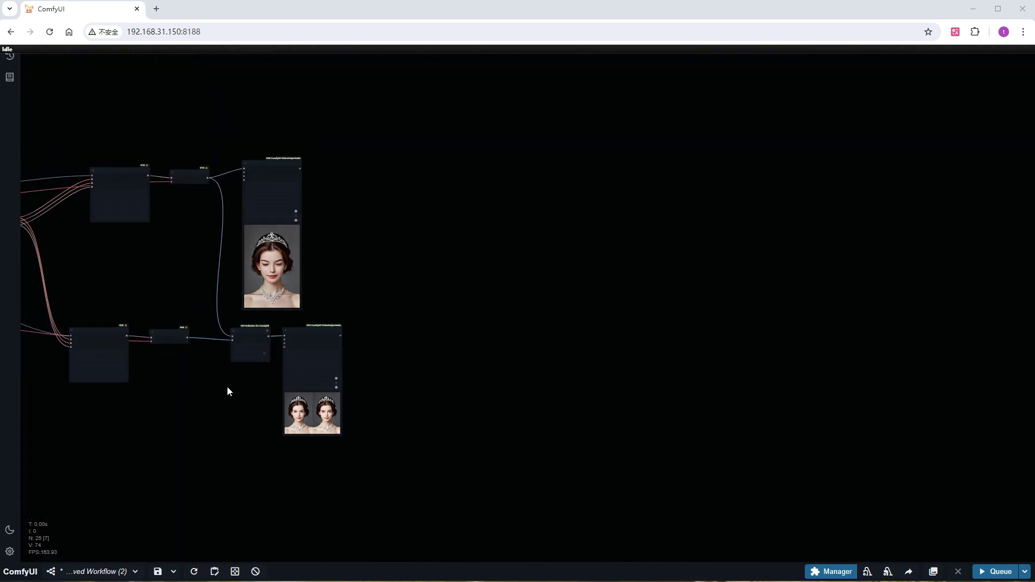
pyautogui.moveTo(227, 386); pyautogui.dragTo(560, 400)
pyautogui.scroll(3, 405, 151)
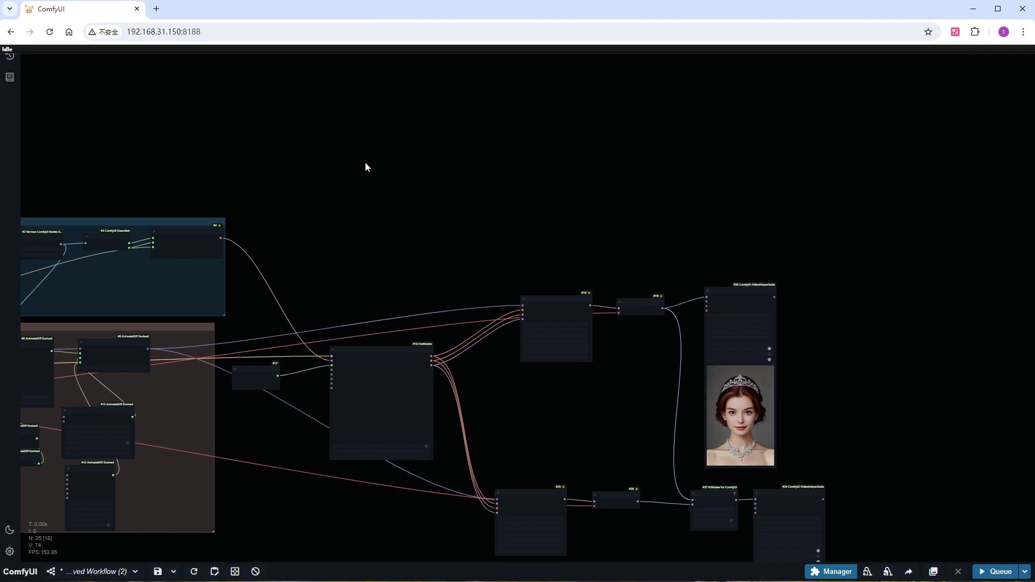
pyautogui.scroll(10, 366, 166)
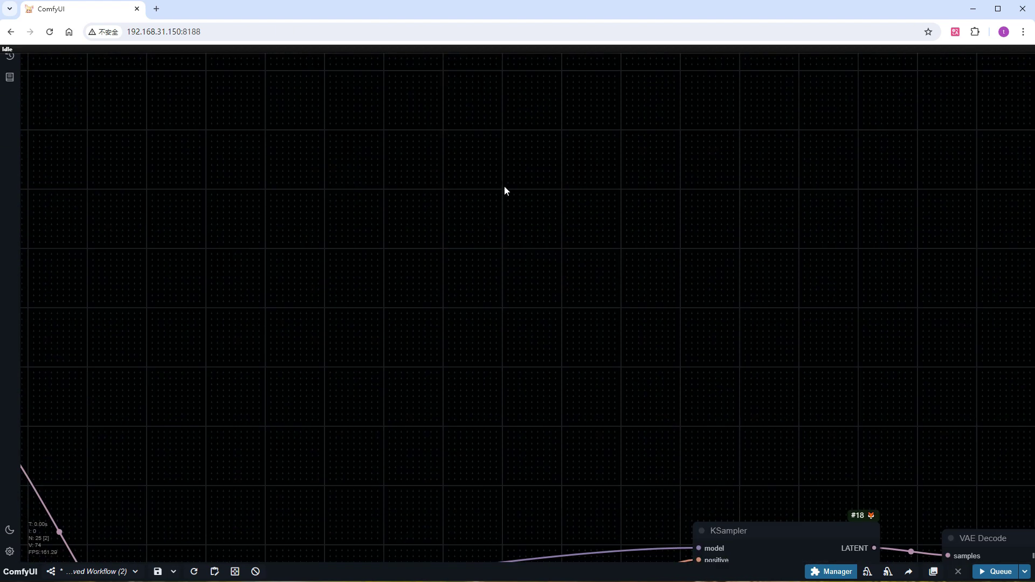
pyautogui.doubleClick(505, 190)
pyautogui.write('icli')
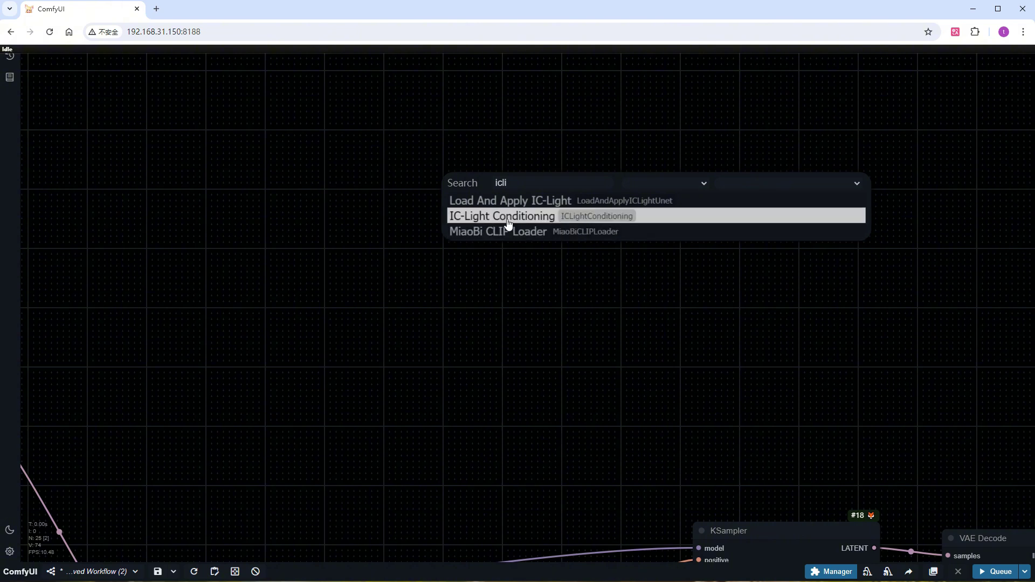
pyautogui.click(507, 218)
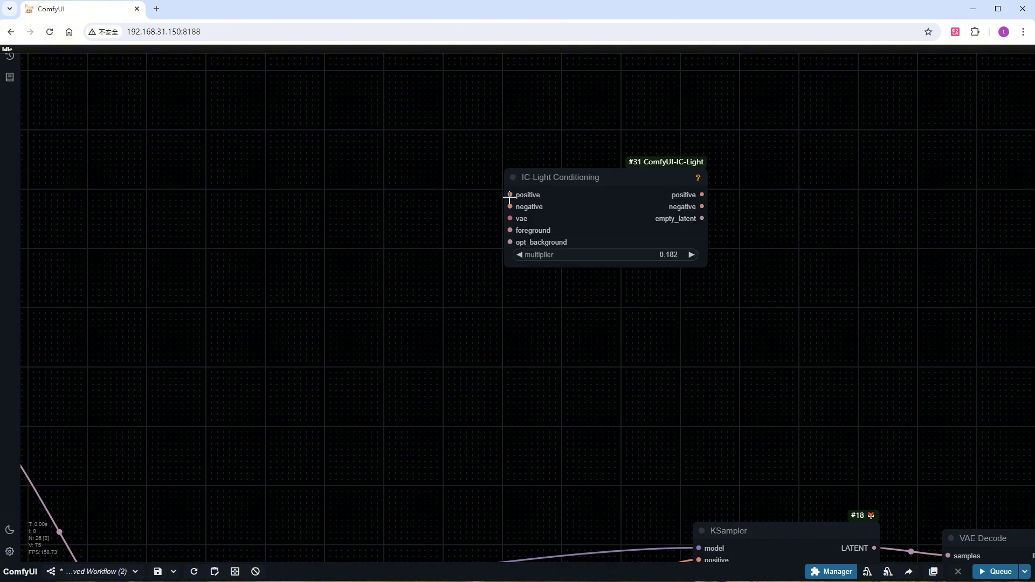
# Feed it CLIP Text Encode prompts: positive 'spot light', negative 'worst quality,bad quality'.
pyautogui.moveTo(509, 195); pyautogui.dragTo(170, 265)
pyautogui.click(350, 221)
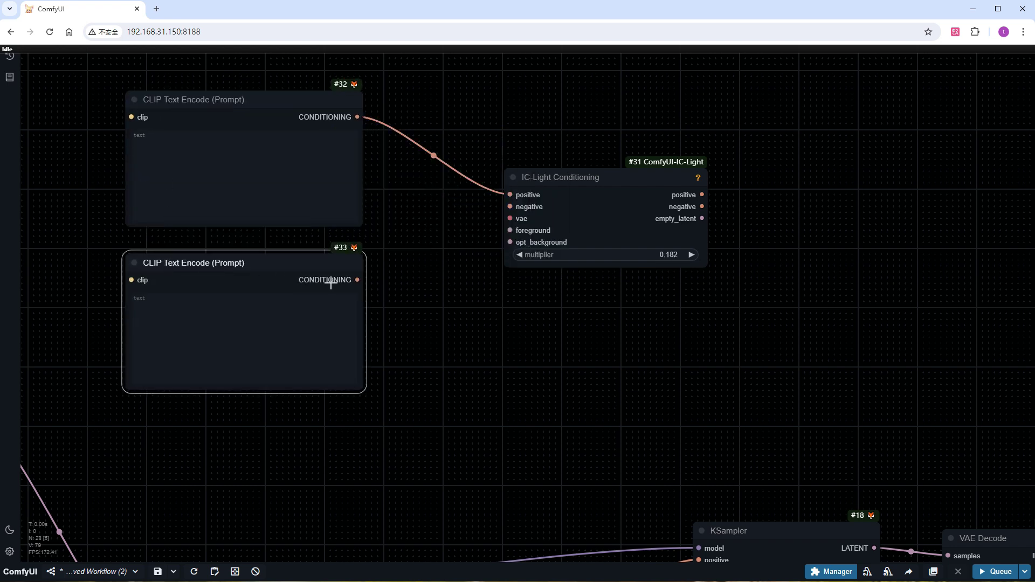
pyautogui.moveTo(357, 280); pyautogui.dragTo(512, 209)
pyautogui.click(205, 152)
pyautogui.write('spot light')
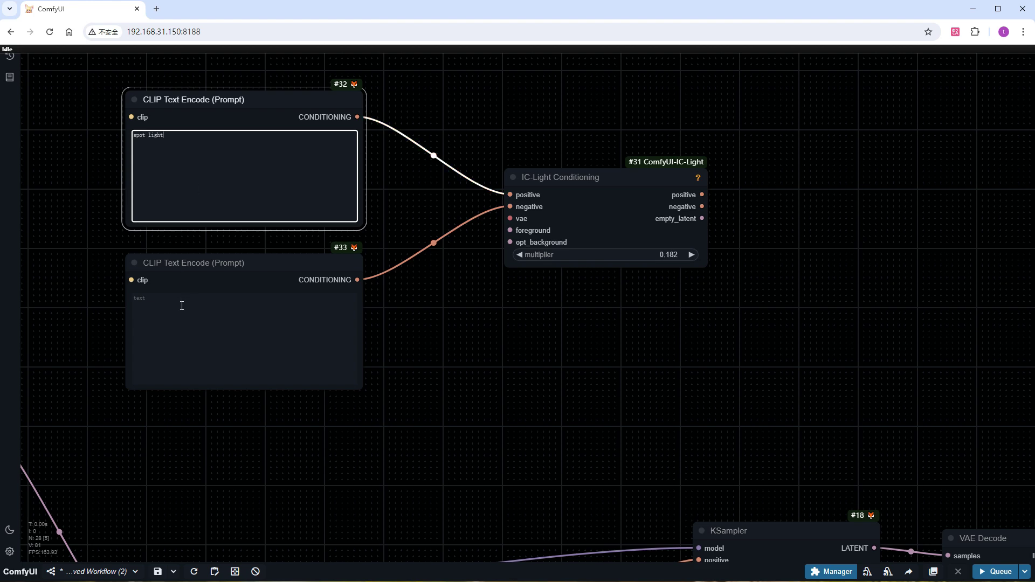
pyautogui.click(182, 305)
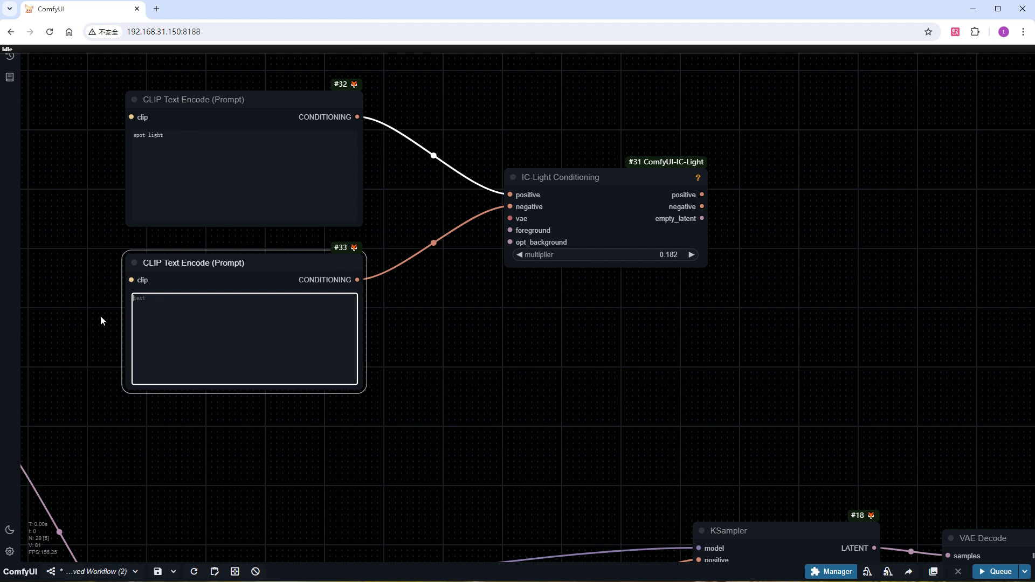
pyautogui.write('worst qu')
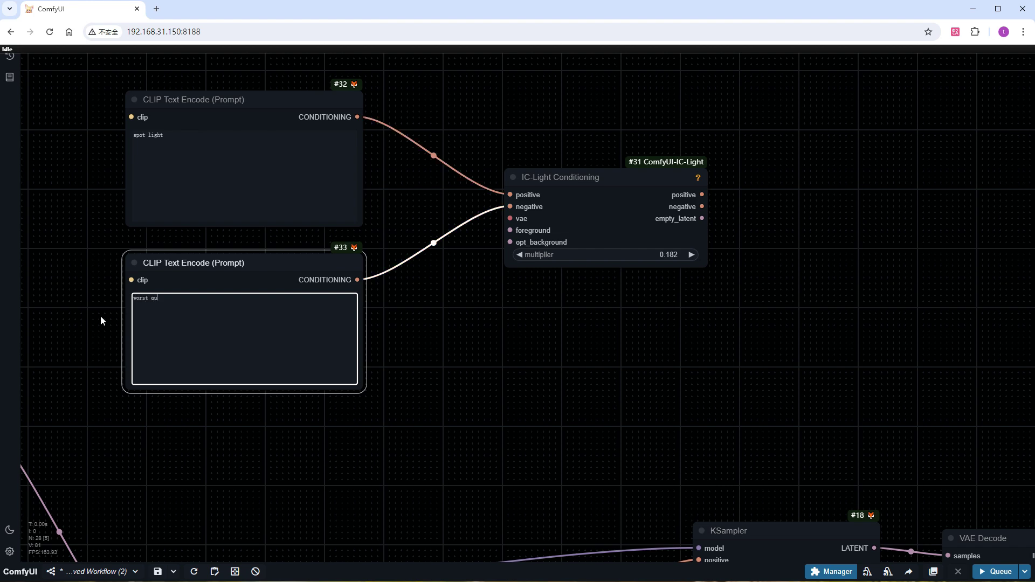
pyautogui.write('ality,bad quality')
# Wire the checkpoint's CLIP into both prompt encoders and its VAE into IC-Light Conditioning.
pyautogui.scroll(-9, 106, 340)
pyautogui.moveTo(118, 390); pyautogui.dragTo(630, 355)
pyautogui.moveTo(105, 459); pyautogui.dragTo(642, 208)
pyautogui.moveTo(106, 460); pyautogui.dragTo(664, 296)
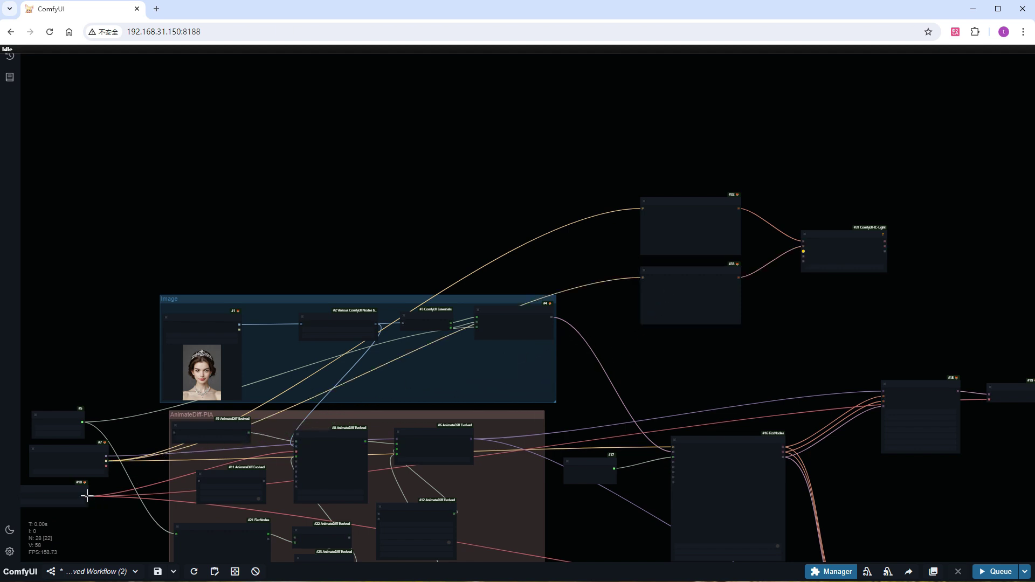
pyautogui.moveTo(86, 496); pyautogui.dragTo(803, 251)
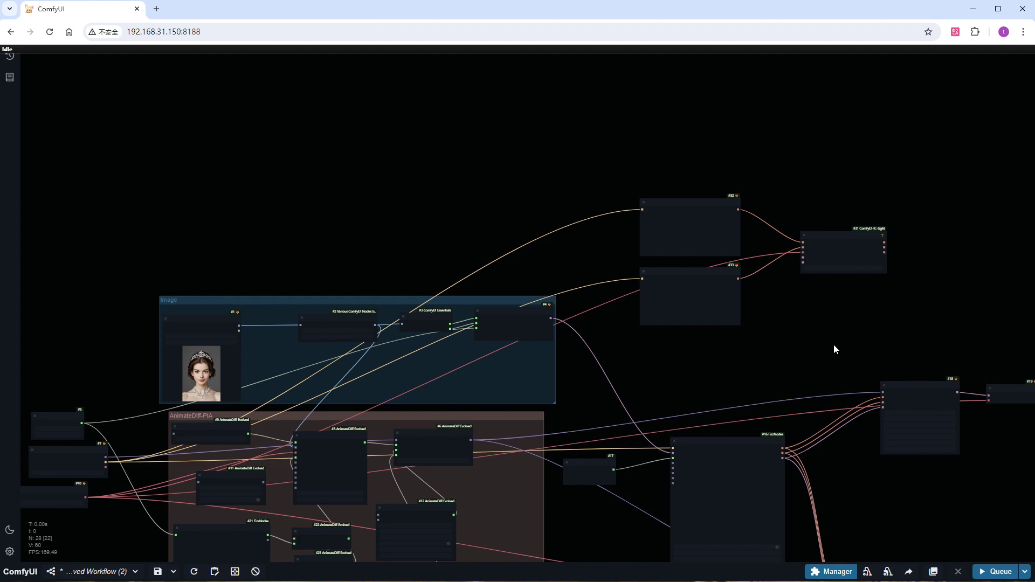
pyautogui.moveTo(835, 349); pyautogui.dragTo(523, 416)
pyautogui.scroll(10, 475, 408)
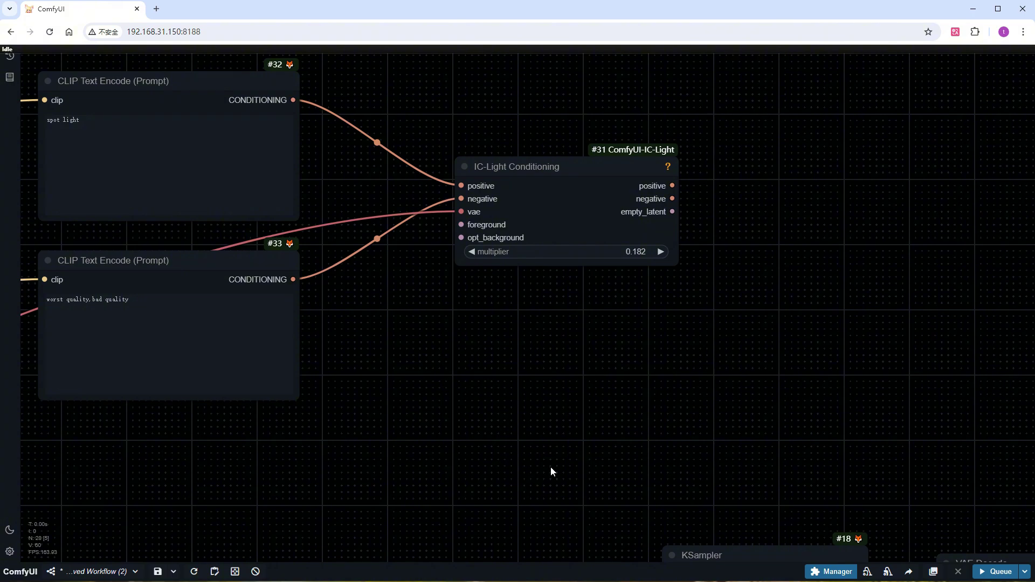
# Add an Image batch to Image List node fed by the VAE Decode frames.
pyautogui.moveTo(551, 471); pyautogui.dragTo(462, 234)
pyautogui.scroll(-3, 462, 233)
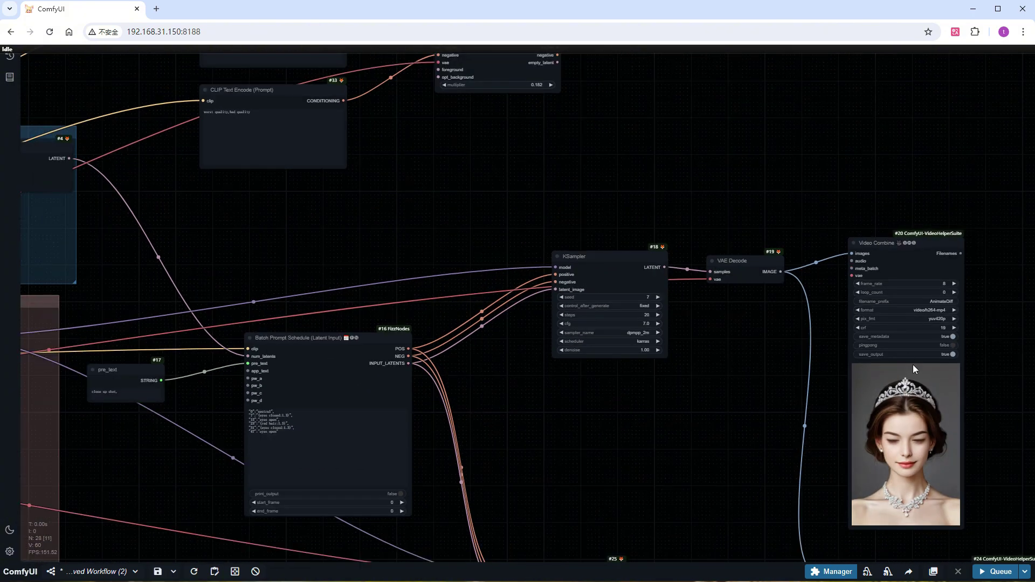
pyautogui.moveTo(554, 175); pyautogui.dragTo(508, 327)
pyautogui.doubleClick(508, 328)
pyautogui.write('ima')
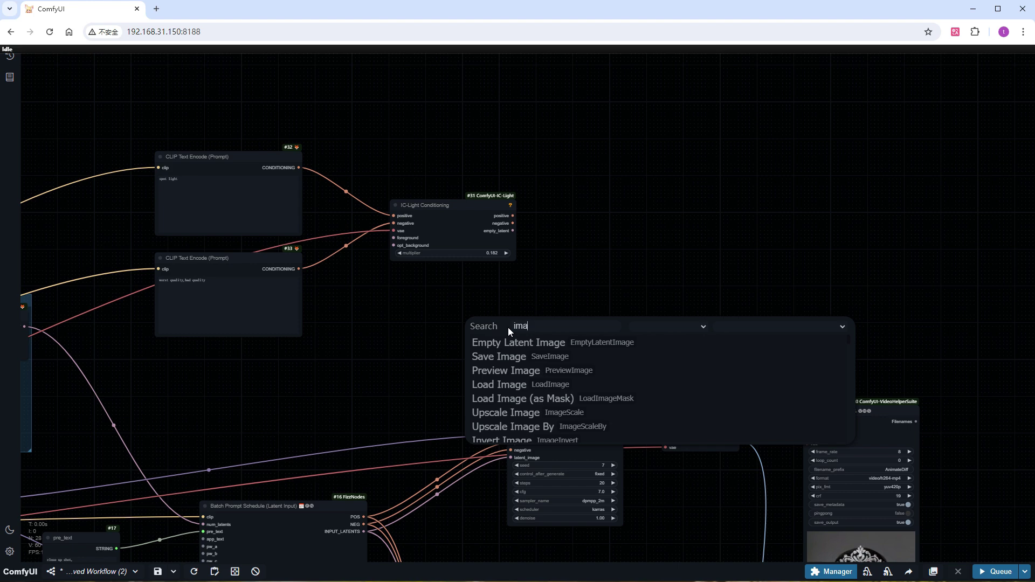
pyautogui.write('ge b')
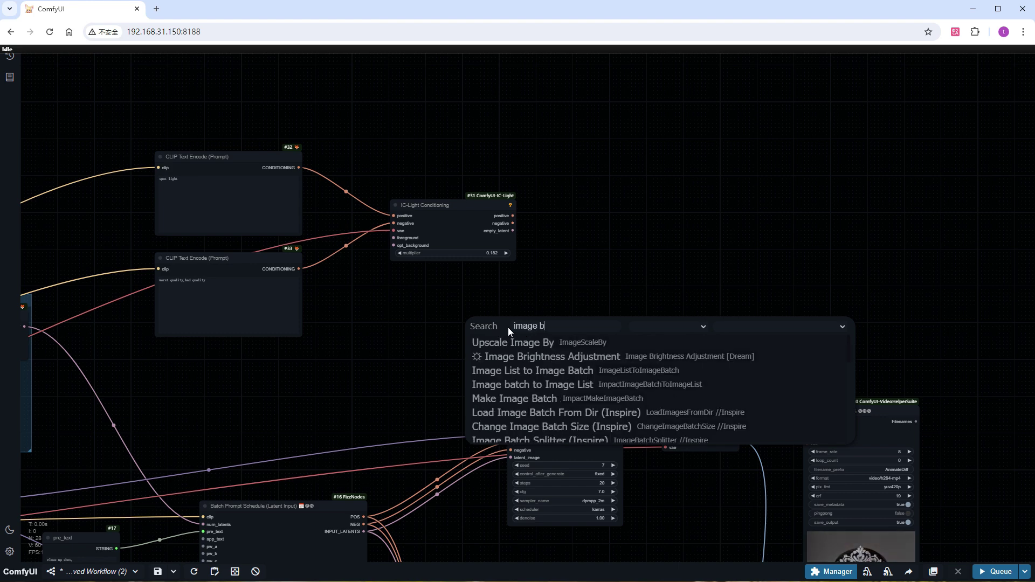
pyautogui.write('atch')
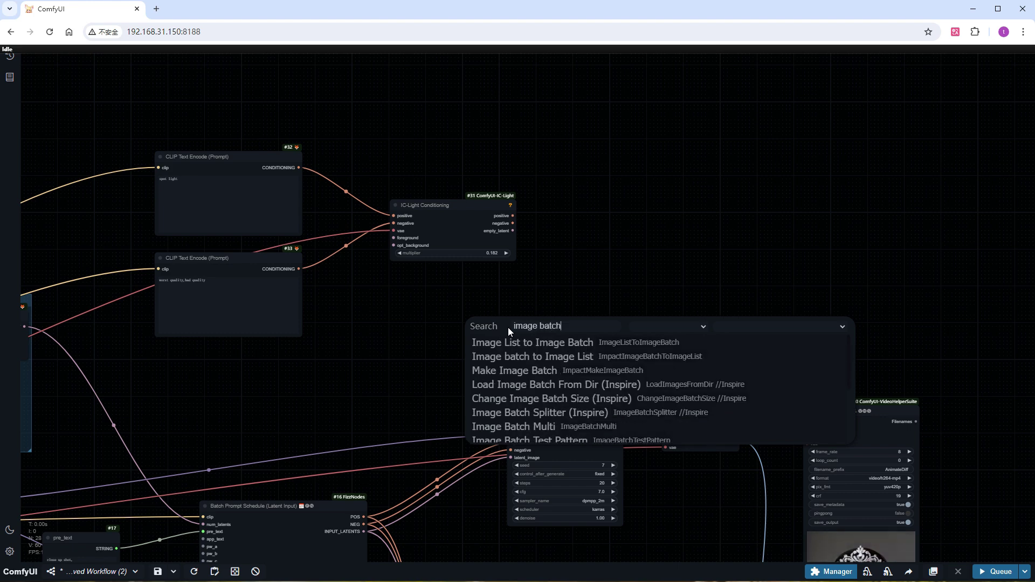
pyautogui.click(499, 355)
pyautogui.moveTo(553, 324); pyautogui.dragTo(556, 332)
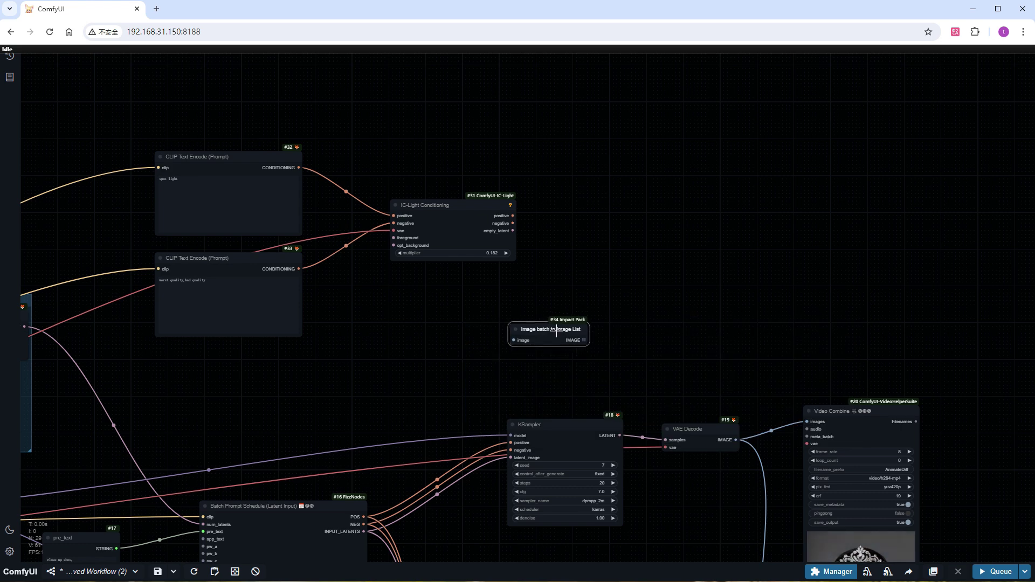
pyautogui.moveTo(736, 440); pyautogui.dragTo(514, 341)
# Encode the image list with a VAE Encode and use it as IC-Light's foreground.
pyautogui.moveTo(583, 341); pyautogui.dragTo(374, 296)
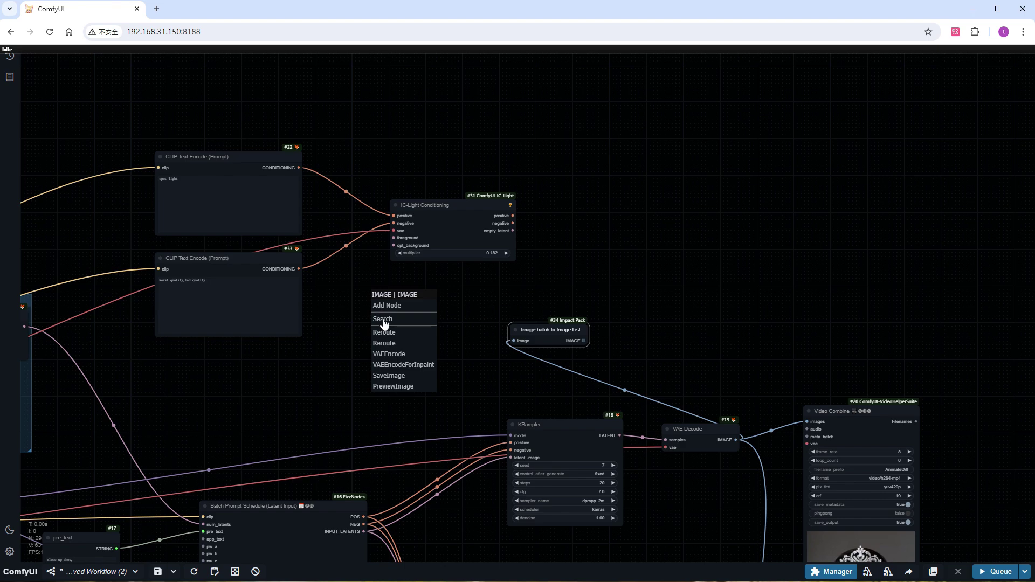
pyautogui.click(395, 355)
pyautogui.moveTo(448, 311); pyautogui.dragTo(393, 238)
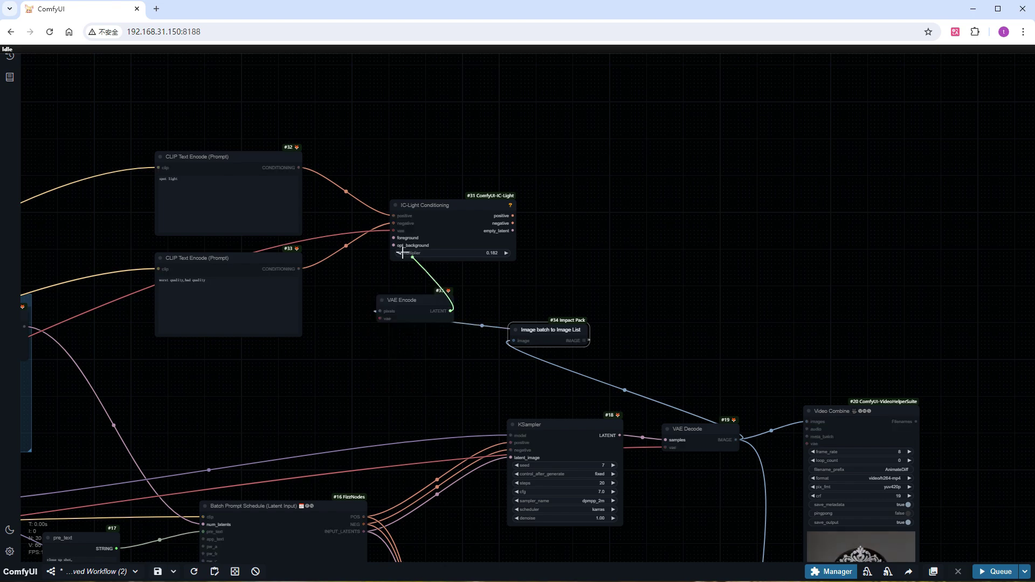
pyautogui.scroll(10, 368, 260)
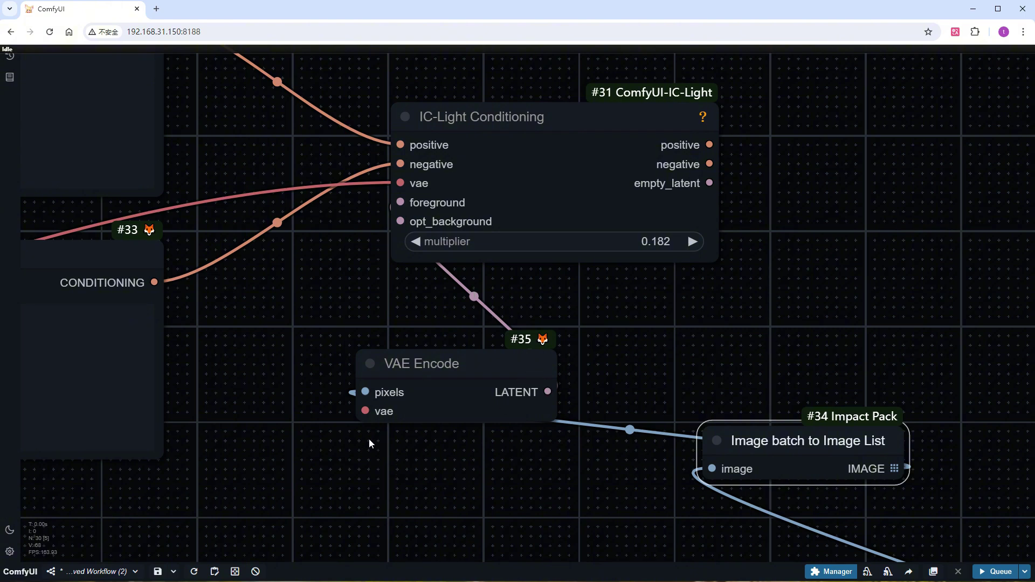
pyautogui.scroll(-10, 378, 458)
pyautogui.scroll(4, 358, 511)
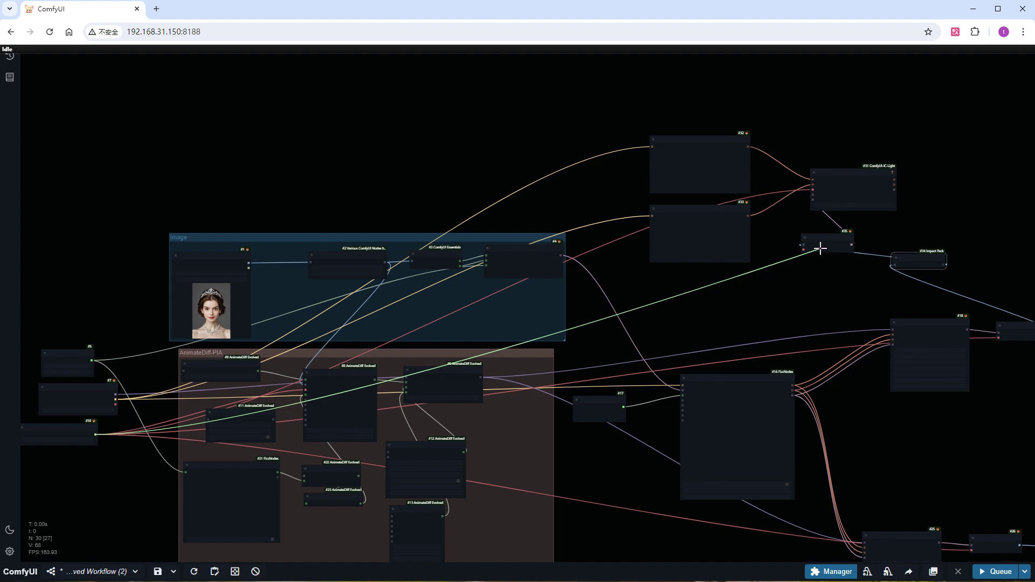
pyautogui.moveTo(820, 310); pyautogui.dragTo(290, 412)
pyautogui.scroll(7, 349, 333)
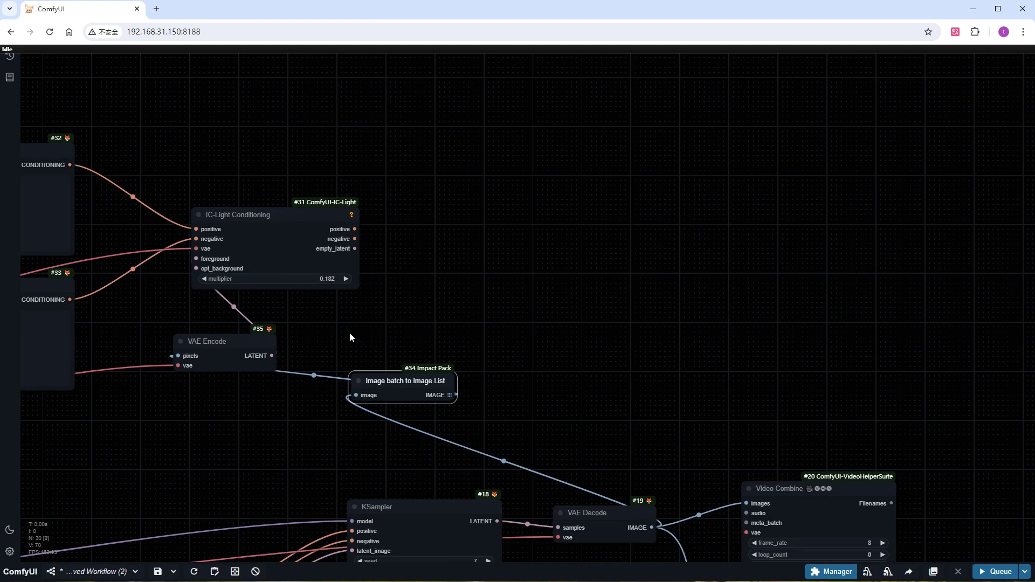
# Add a KSampler taking IC-Light Conditioning's positive and negative outputs.
pyautogui.moveTo(419, 259); pyautogui.dragTo(391, 351)
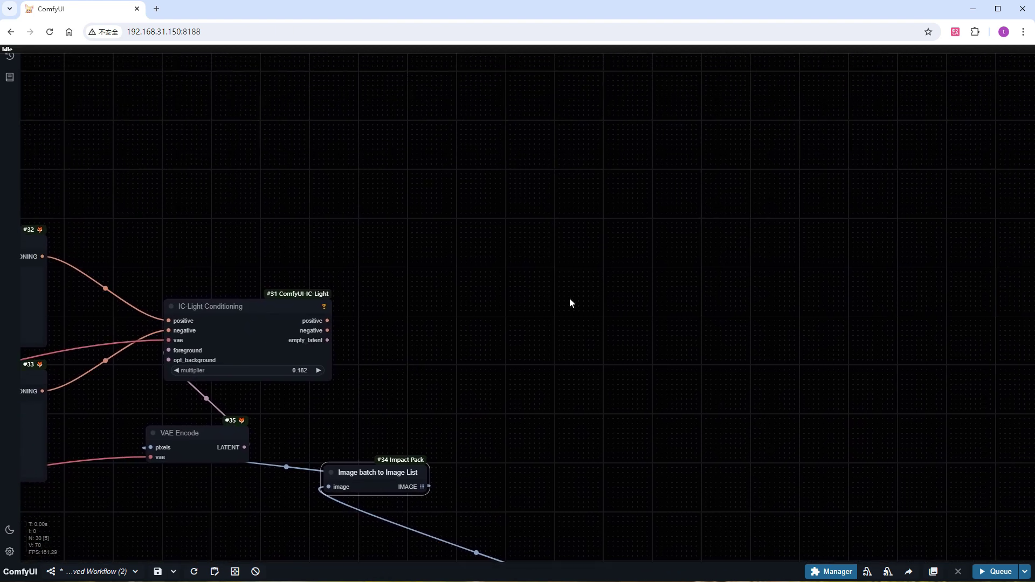
pyautogui.doubleClick(550, 266)
pyautogui.write('ksam')
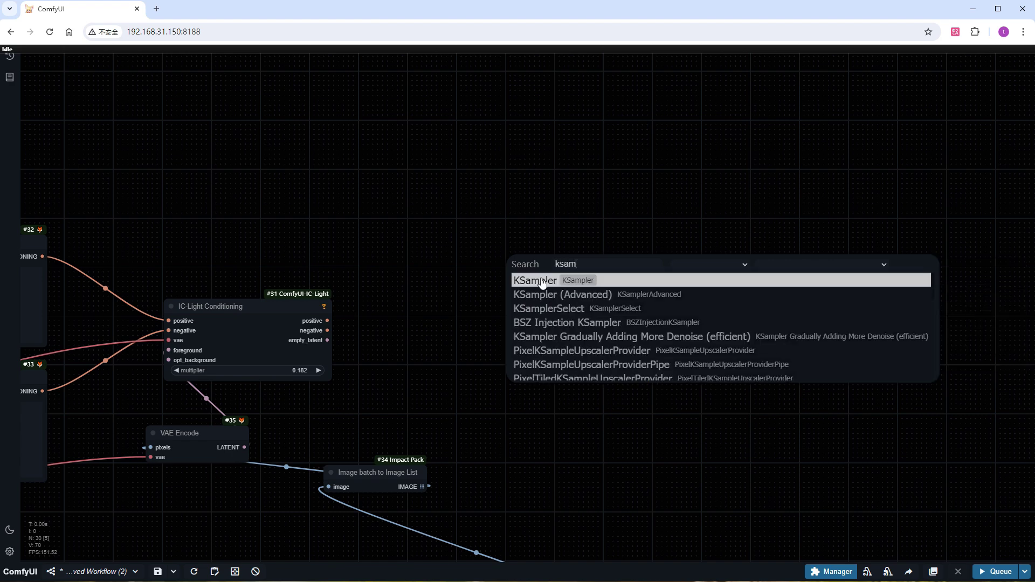
pyautogui.click(542, 277)
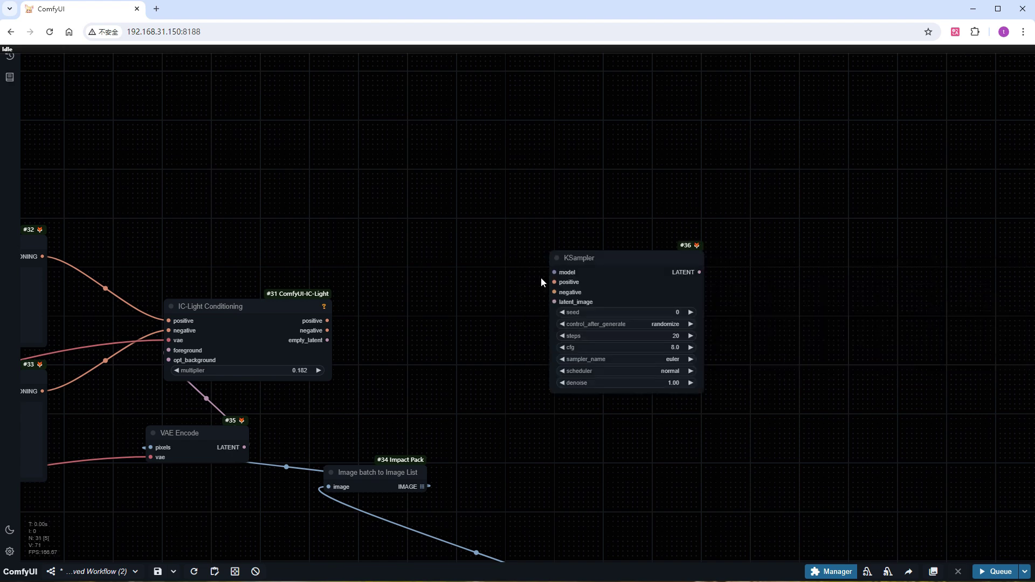
pyautogui.moveTo(327, 320); pyautogui.dragTo(554, 292)
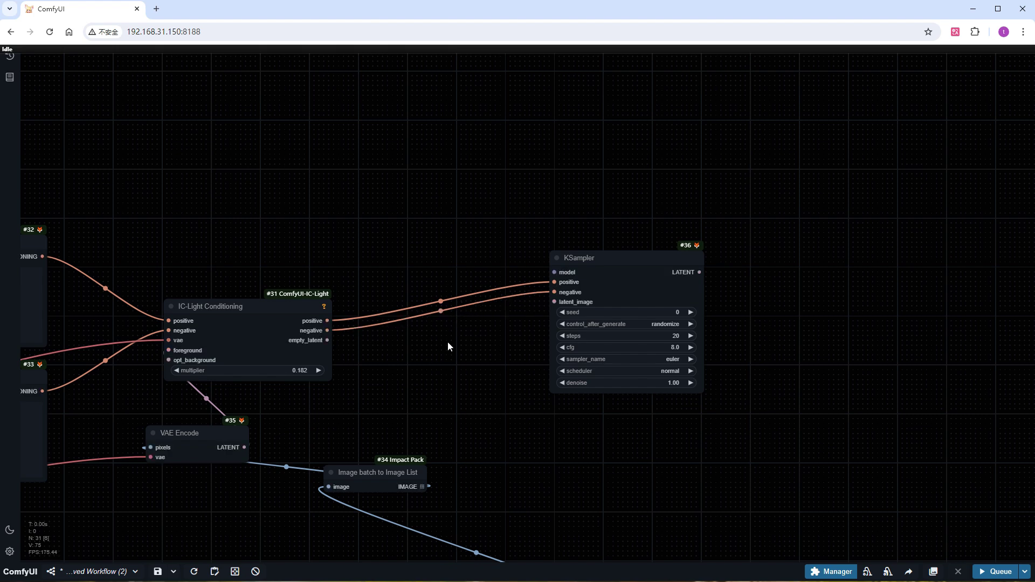
# Add Load And Apply IC-Light with iclight_sd15_fc_unet_ldm, fed by node #7's model, driving the KSampler.
pyautogui.doubleClick(384, 176)
pyautogui.write('load')
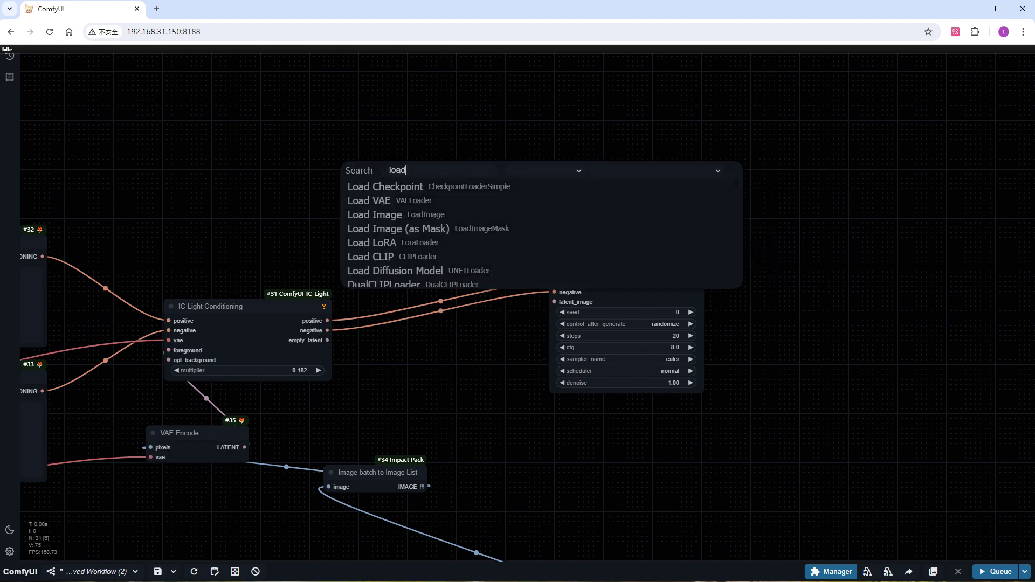
pyautogui.write(' and')
pyautogui.click(383, 187)
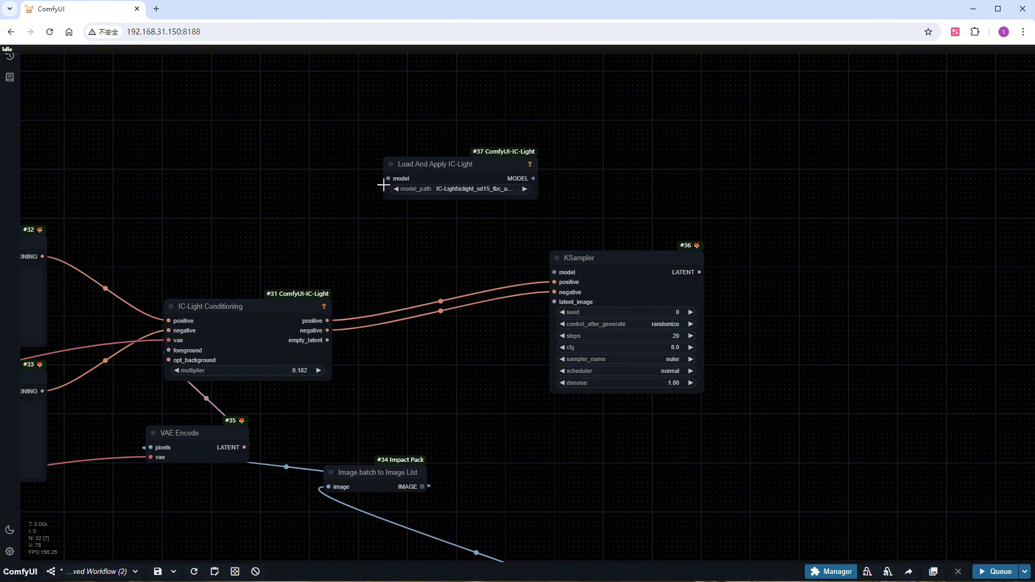
pyautogui.moveTo(425, 170); pyautogui.dragTo(345, 185)
pyautogui.click(384, 204)
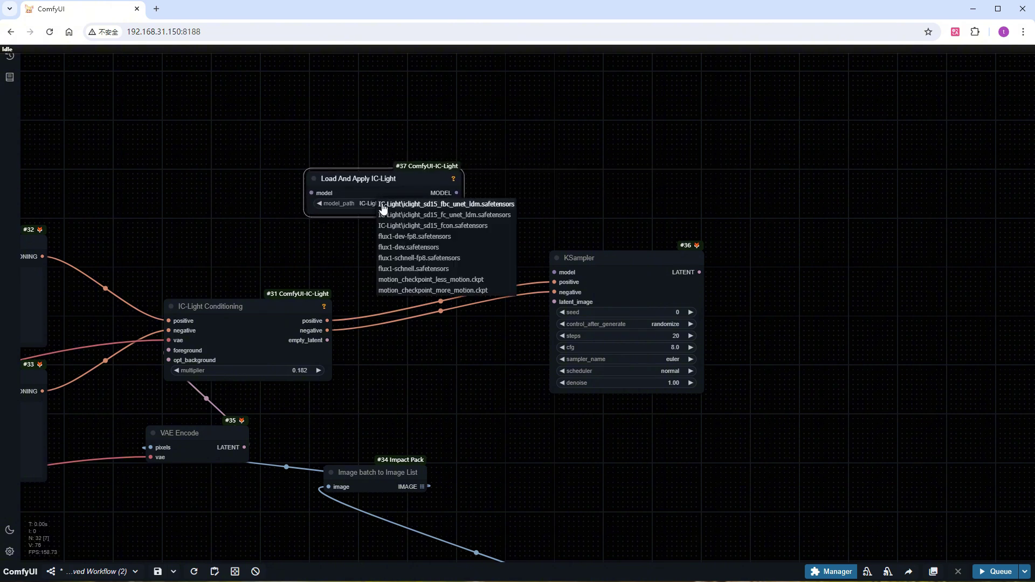
pyautogui.click(485, 215)
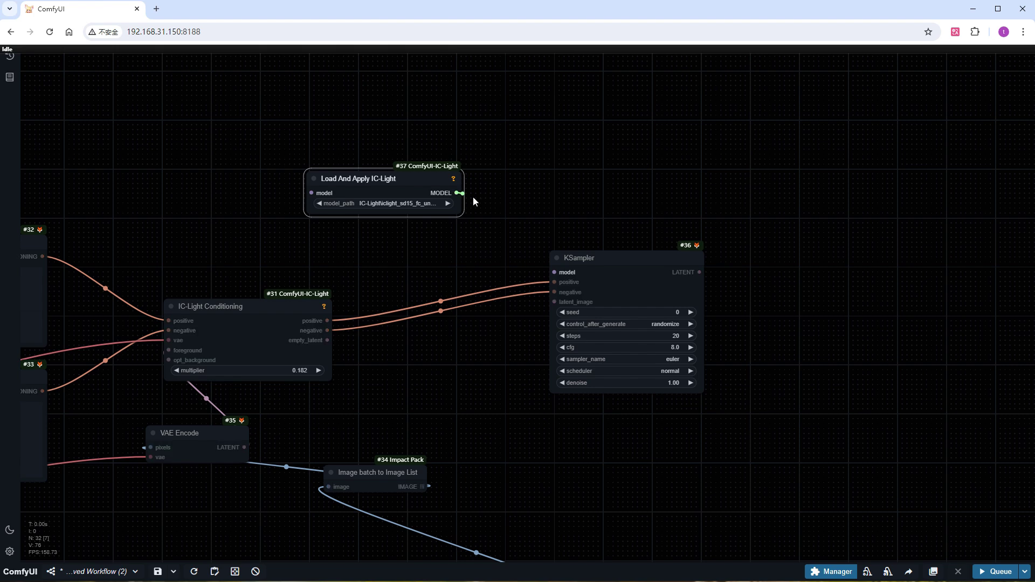
pyautogui.moveTo(456, 193); pyautogui.dragTo(555, 272)
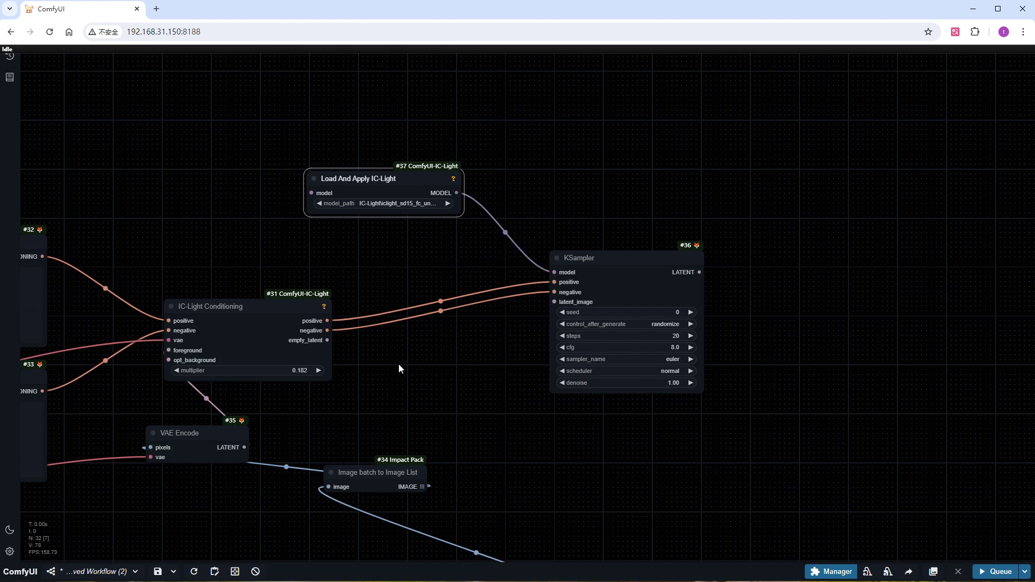
pyautogui.scroll(-6, 399, 363)
pyautogui.moveTo(395, 367); pyautogui.dragTo(632, 386)
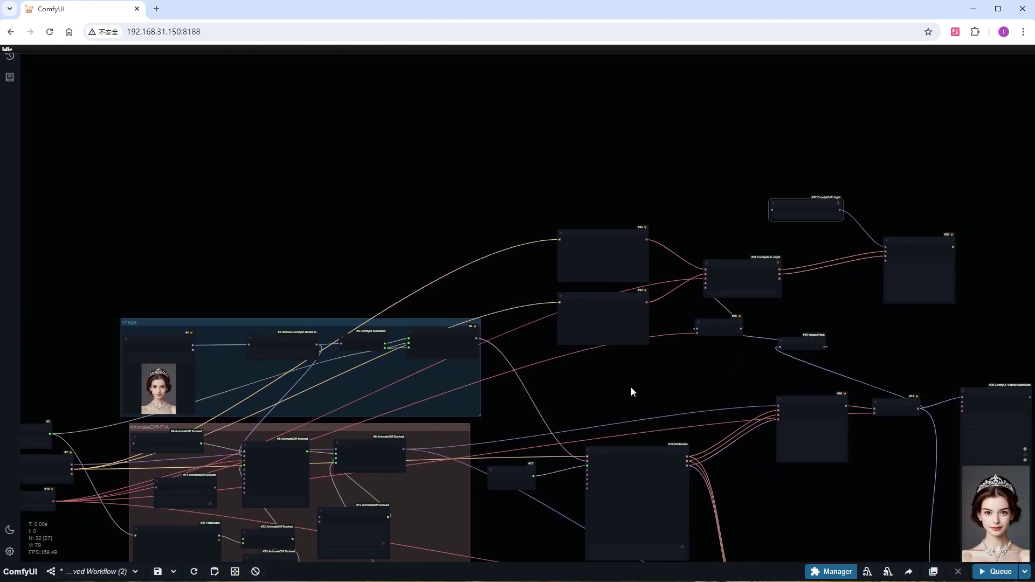
pyautogui.moveTo(72, 465); pyautogui.dragTo(787, 209)
pyautogui.moveTo(831, 283); pyautogui.dragTo(402, 338)
pyautogui.scroll(10, 402, 338)
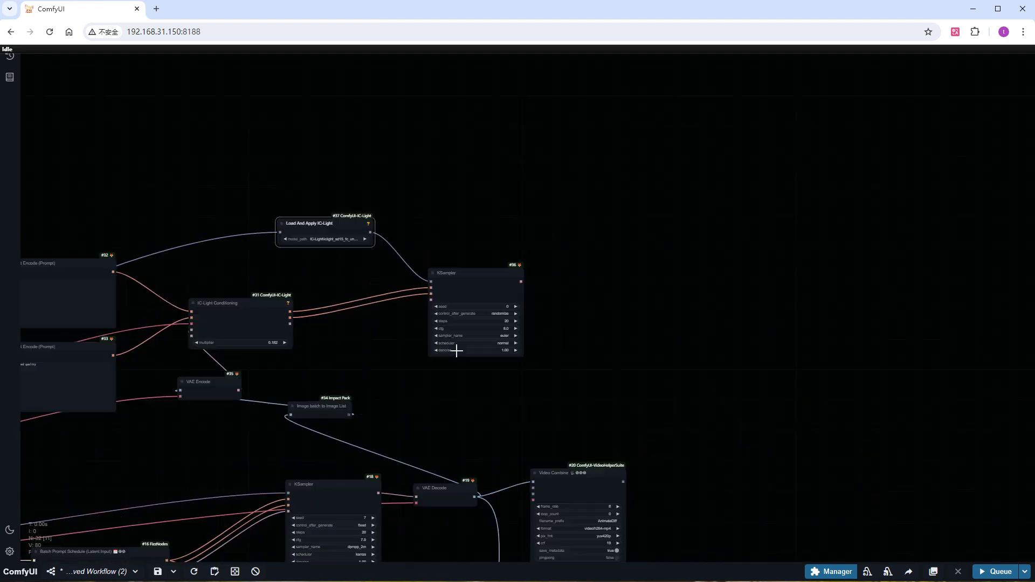
# Move the KSampler aside and add a SolidMask node.
pyautogui.scroll(-2, 386, 236)
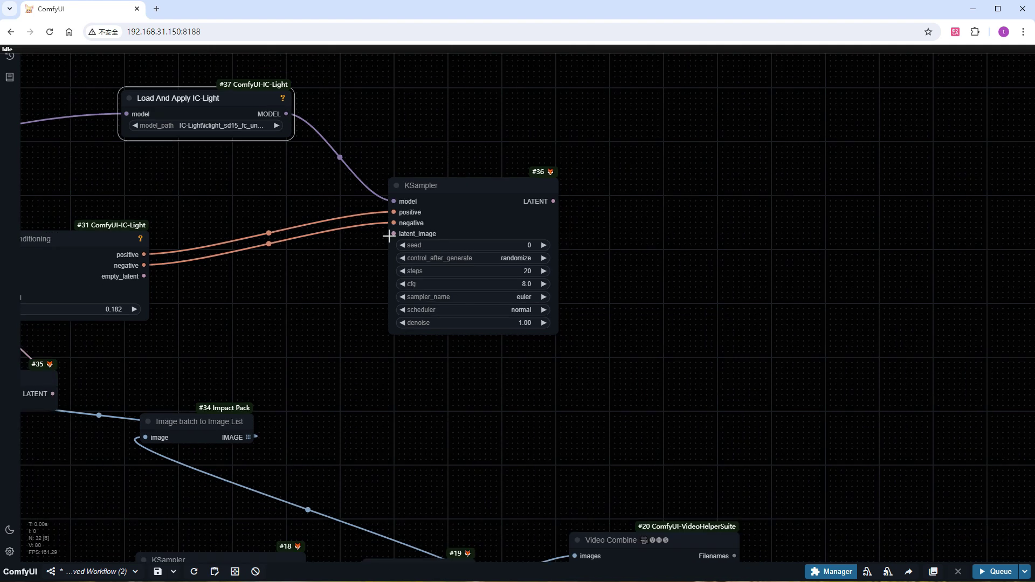
pyautogui.moveTo(478, 199); pyautogui.dragTo(684, 92)
pyautogui.click(471, 311)
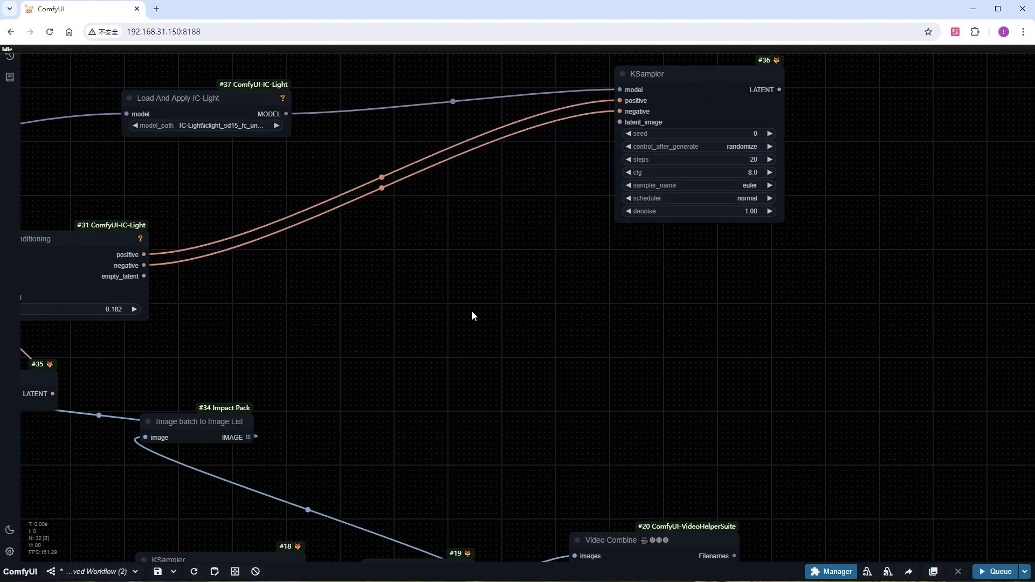
pyautogui.doubleClick(418, 352)
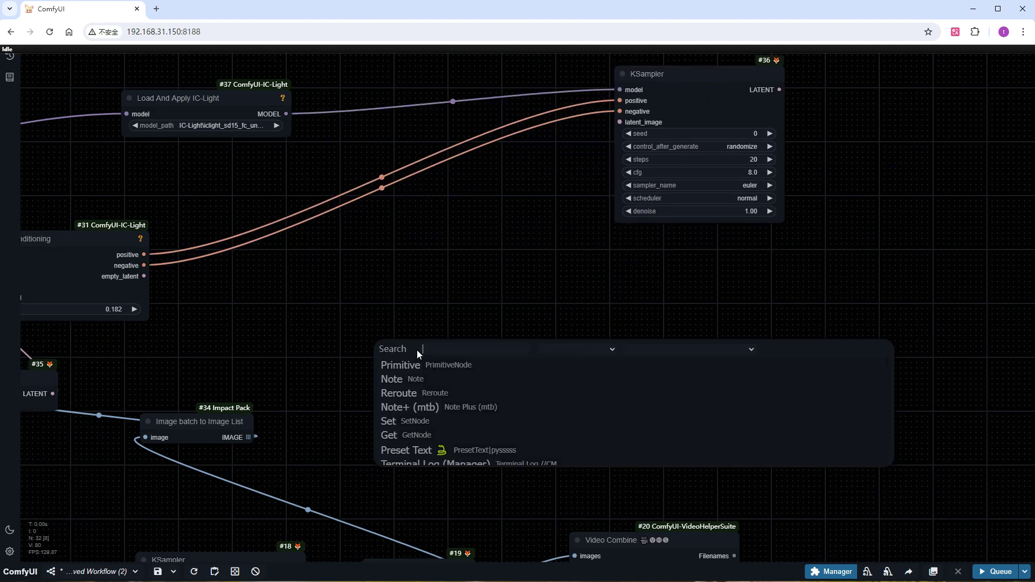
pyautogui.write('solid')
pyautogui.click(410, 364)
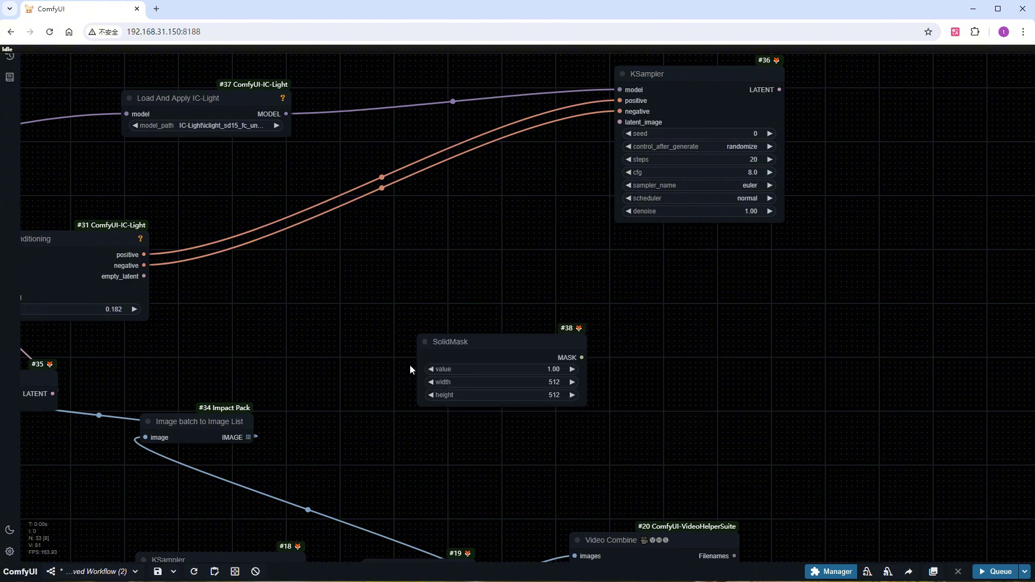
# Convert the SolidMask's width and height widgets into input slots.
pyautogui.scroll(4, 420, 396)
pyautogui.rightClick(482, 322)
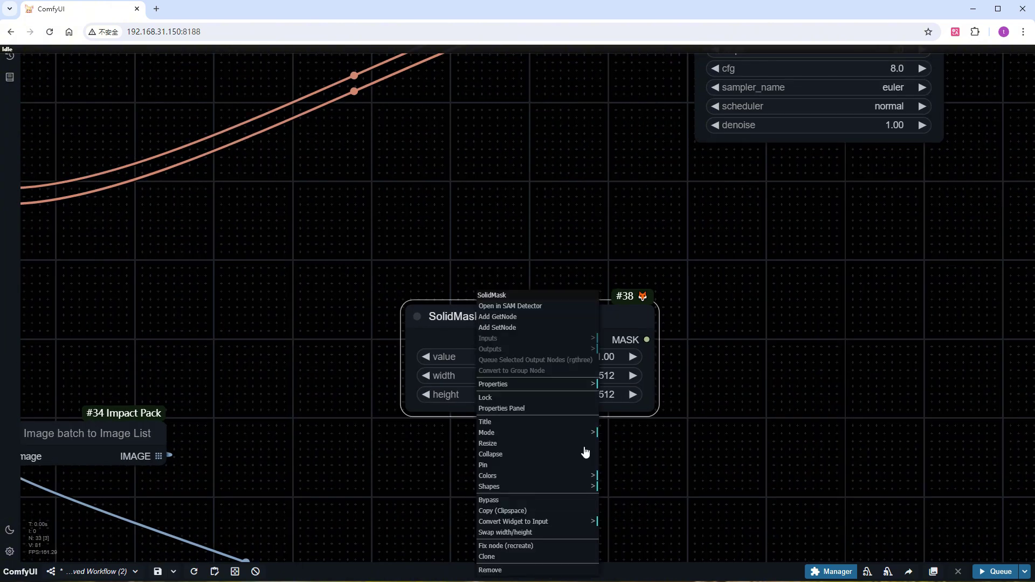
pyautogui.click(555, 522)
pyautogui.click(649, 532)
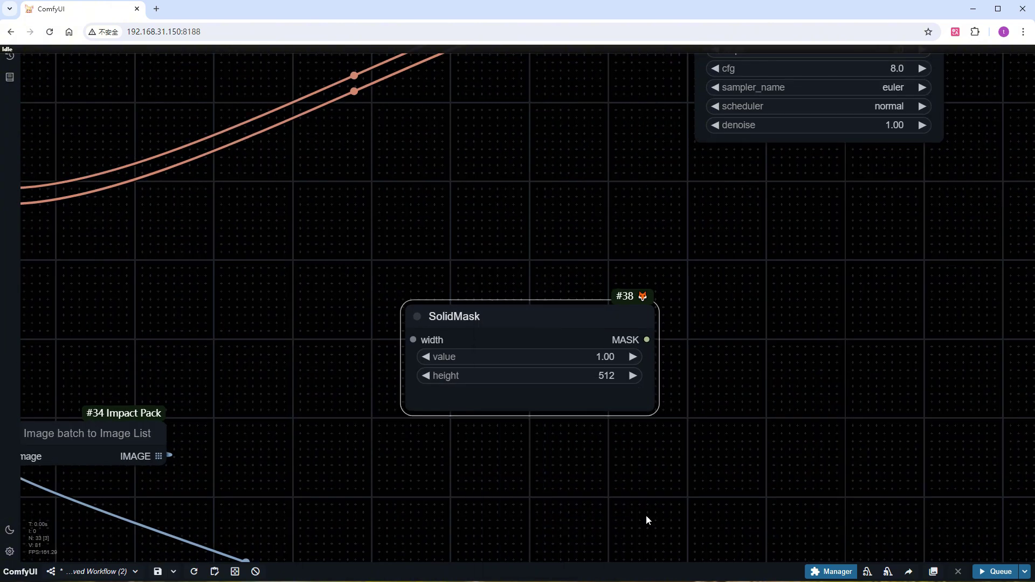
pyautogui.rightClick(555, 326)
pyautogui.click(607, 513)
pyautogui.click(706, 528)
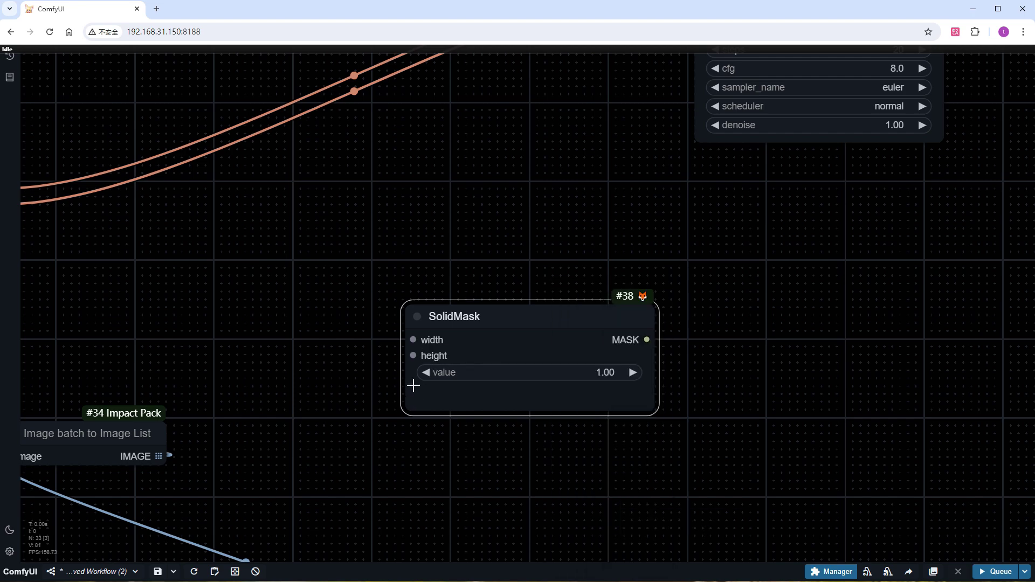
# Link Get Image Size's width and height outputs into the SolidMask.
pyautogui.scroll(-5, 440, 453)
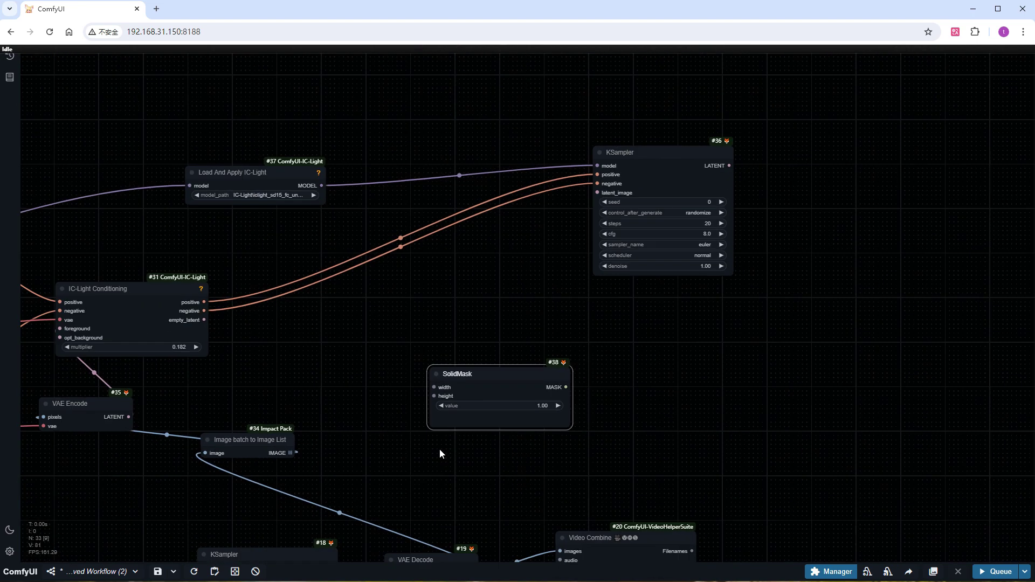
pyautogui.moveTo(440, 453); pyautogui.dragTo(755, 369)
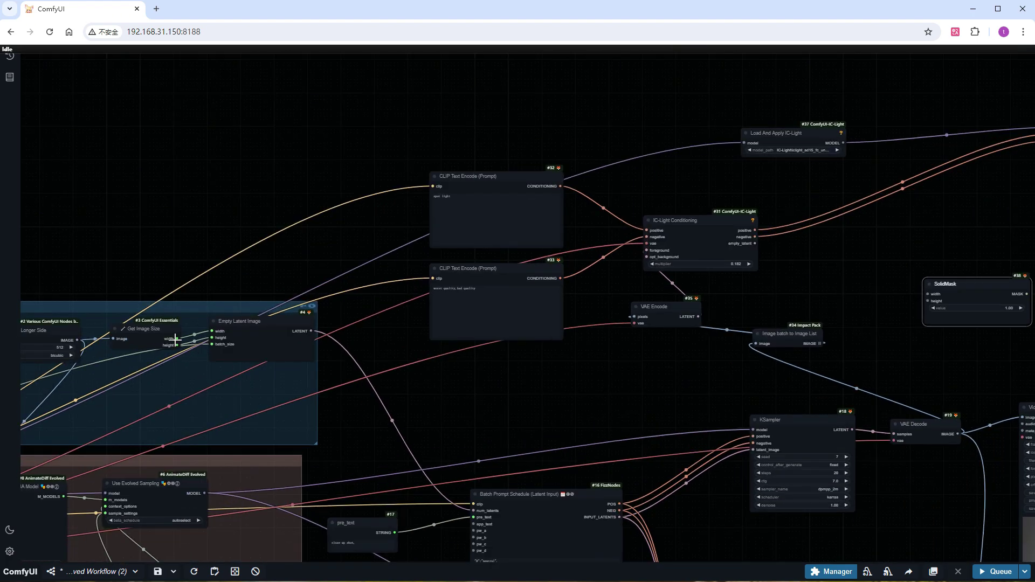
pyautogui.moveTo(176, 340); pyautogui.dragTo(928, 294)
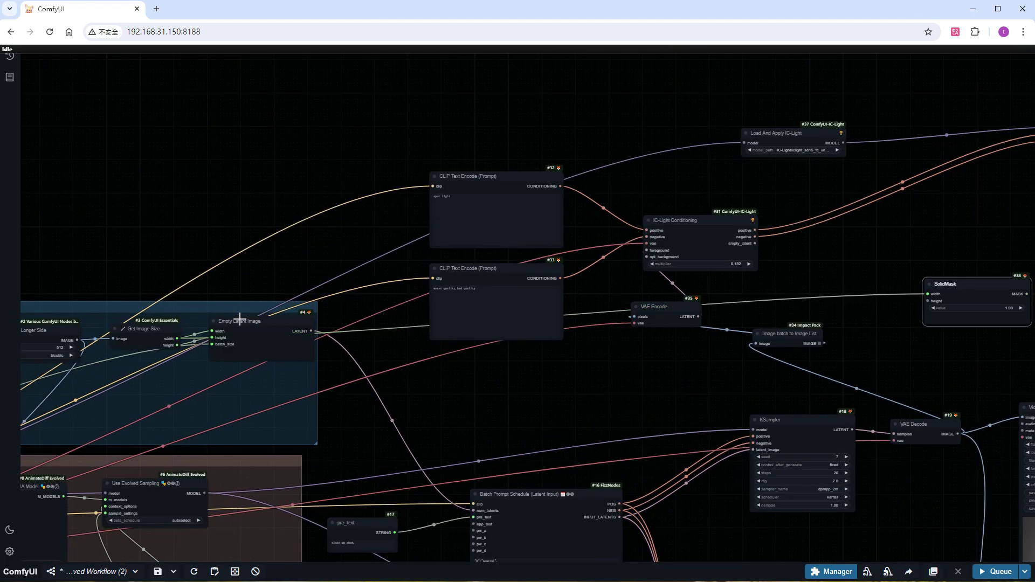
pyautogui.moveTo(177, 346); pyautogui.dragTo(929, 301)
pyautogui.moveTo(908, 364); pyautogui.dragTo(357, 402)
pyautogui.scroll(5, 488, 344)
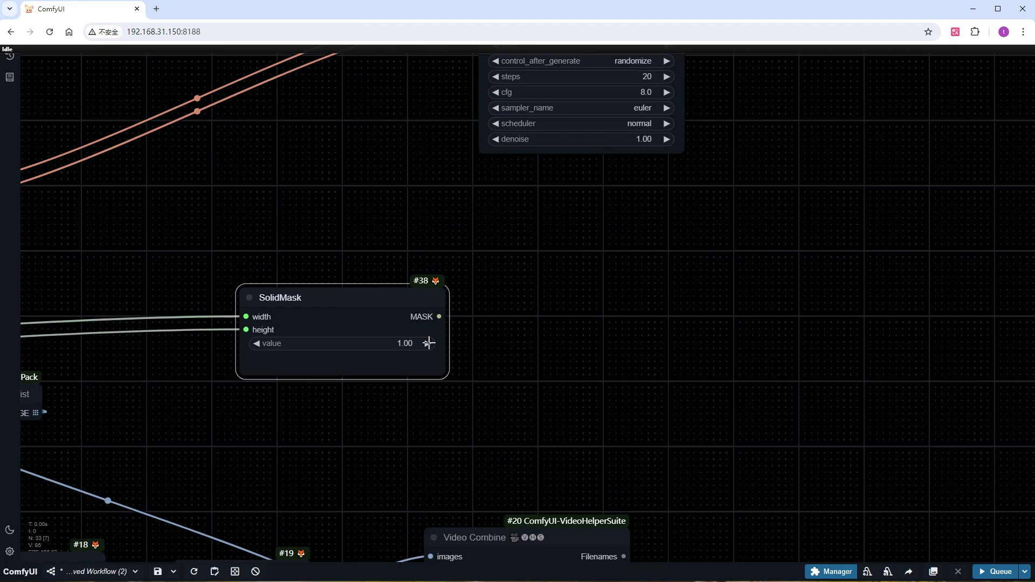
# Set the SolidMask value to 0.6.
pyautogui.click(402, 343)
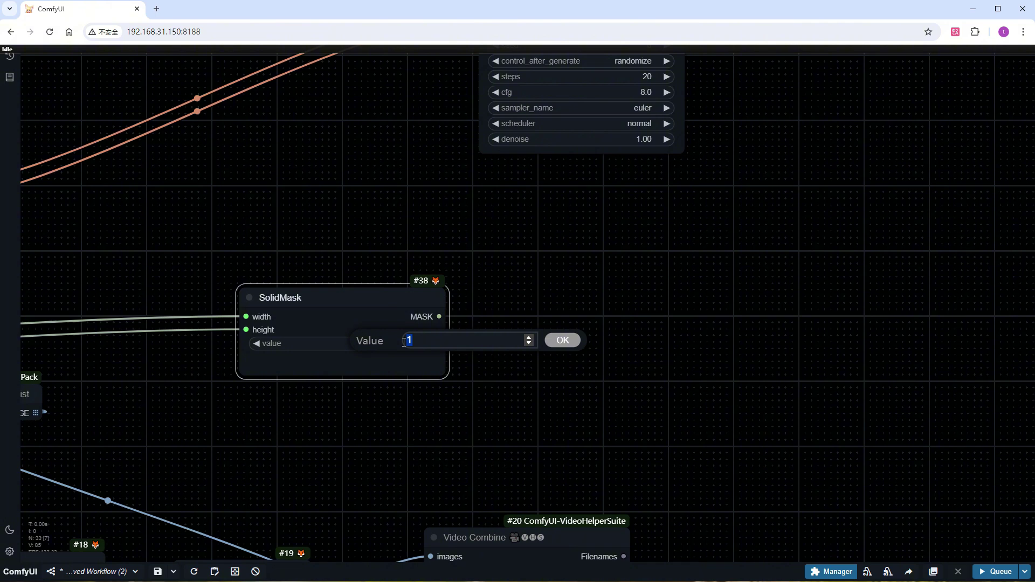
pyautogui.write('0.6')
pyautogui.press('Return')
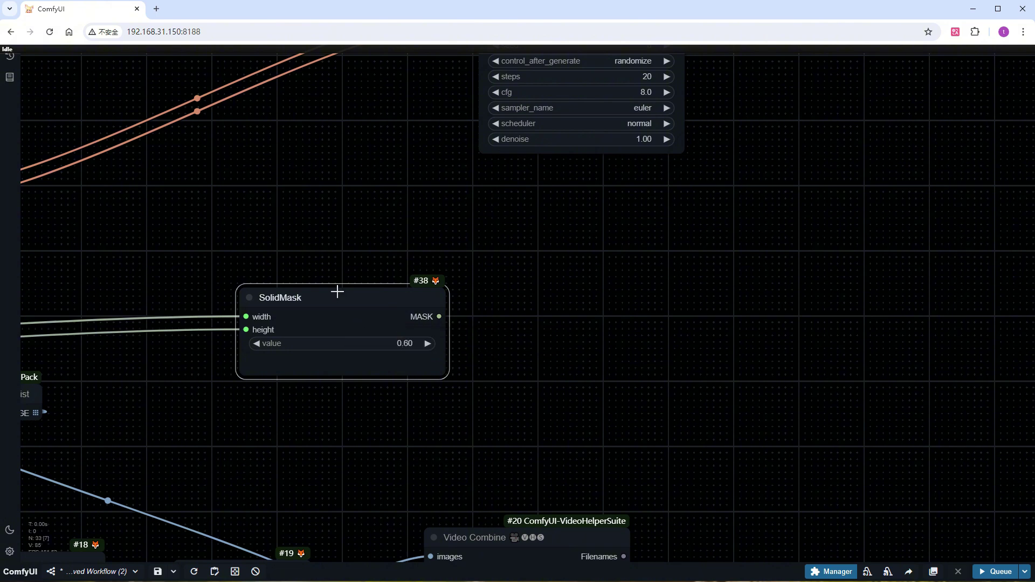
# Convert the SolidMask to an image with Convert Mask to Image and preview it.
pyautogui.moveTo(337, 291); pyautogui.dragTo(250, 329)
pyautogui.doubleClick(439, 308)
pyautogui.write('m')
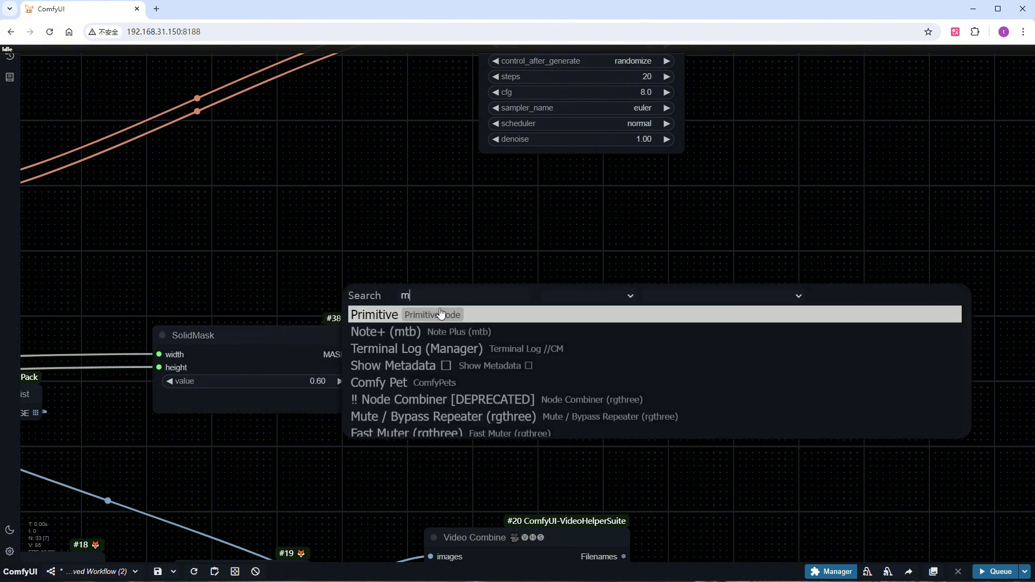
pyautogui.write('ask to')
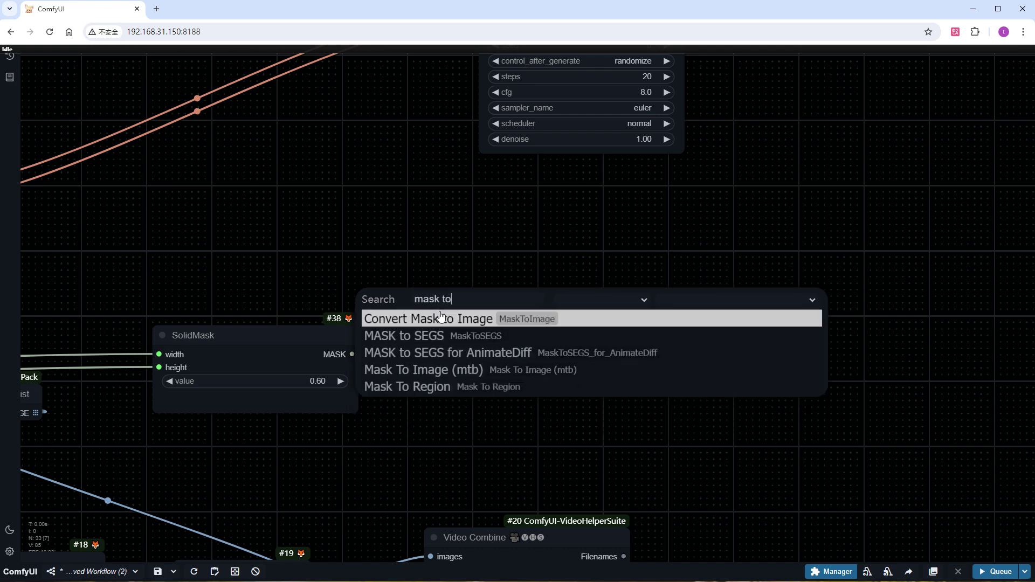
pyautogui.click(439, 315)
pyautogui.moveTo(352, 355); pyautogui.dragTo(446, 334)
pyautogui.moveTo(570, 334); pyautogui.dragTo(615, 373)
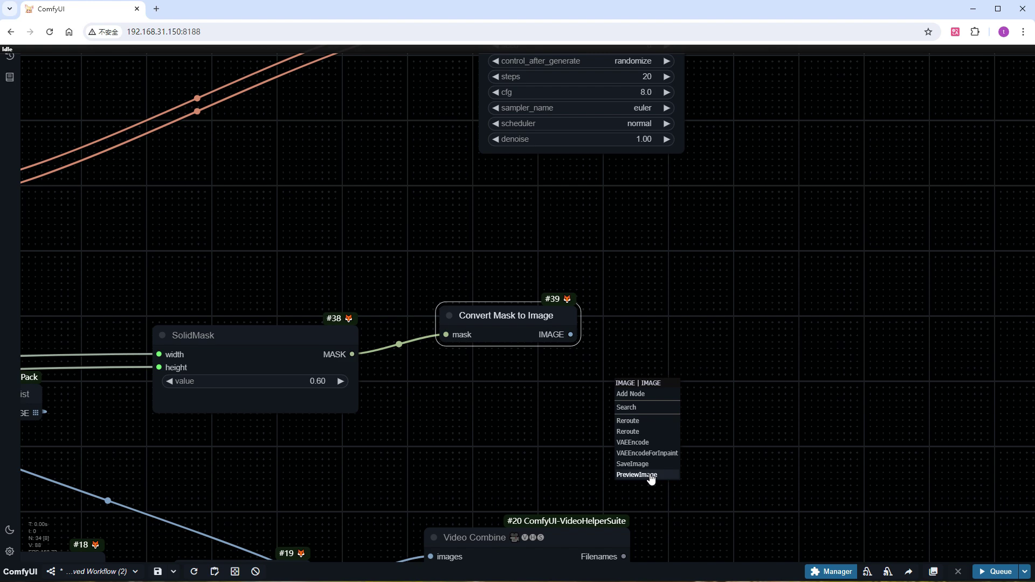
pyautogui.click(650, 476)
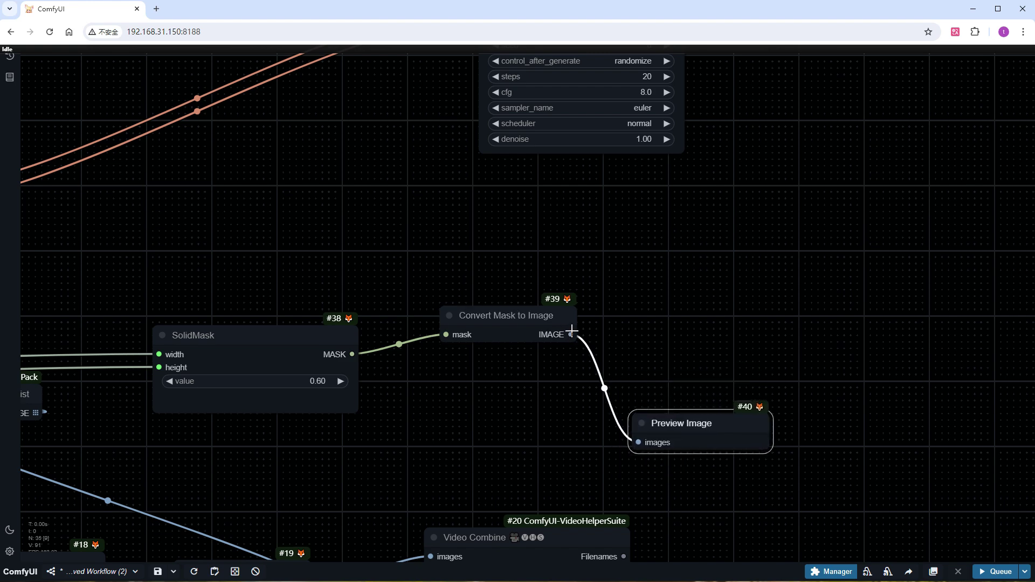
# VAE-encode the mask image and link its latent into the IC-Light KSampler's latent_image.
pyautogui.moveTo(572, 330); pyautogui.dragTo(674, 278)
pyautogui.click(681, 274)
pyautogui.scroll(4, 417, 214)
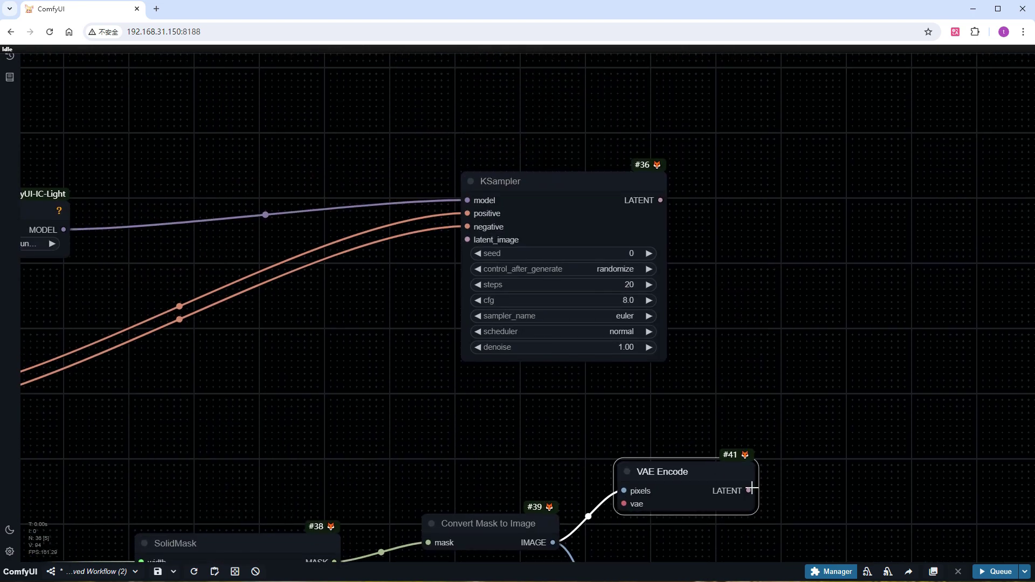
pyautogui.moveTo(752, 488); pyautogui.dragTo(467, 240)
pyautogui.scroll(-5, 633, 459)
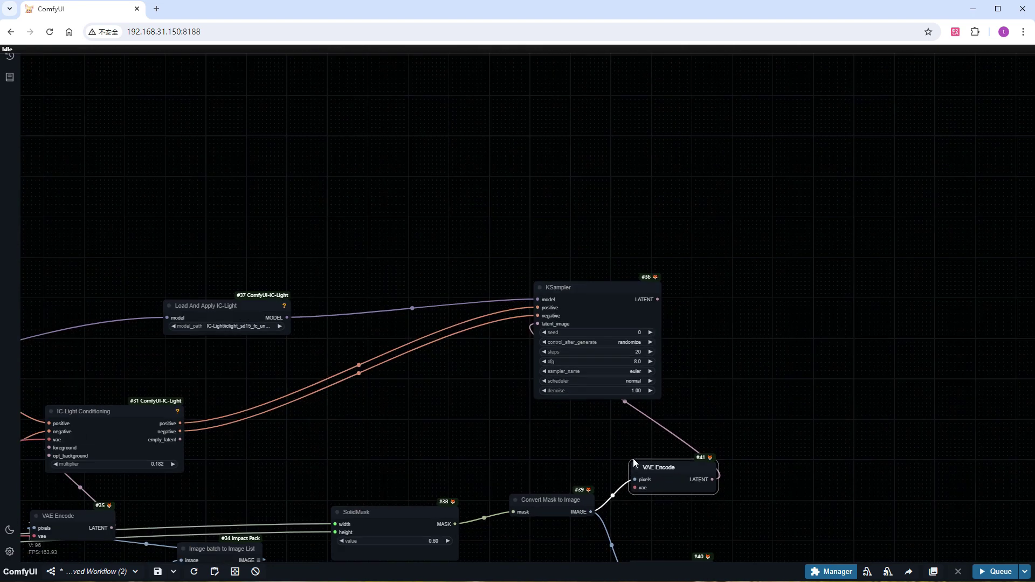
pyautogui.scroll(-10, 527, 538)
pyautogui.moveTo(536, 545); pyautogui.dragTo(762, 358)
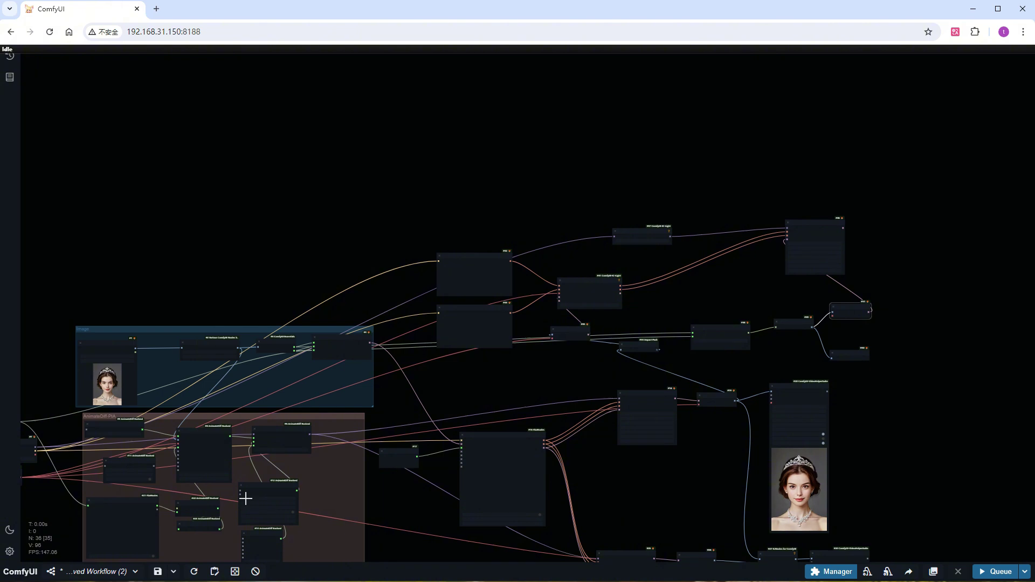
pyautogui.moveTo(43, 480); pyautogui.dragTo(899, 292)
pyautogui.scroll(12, 899, 291)
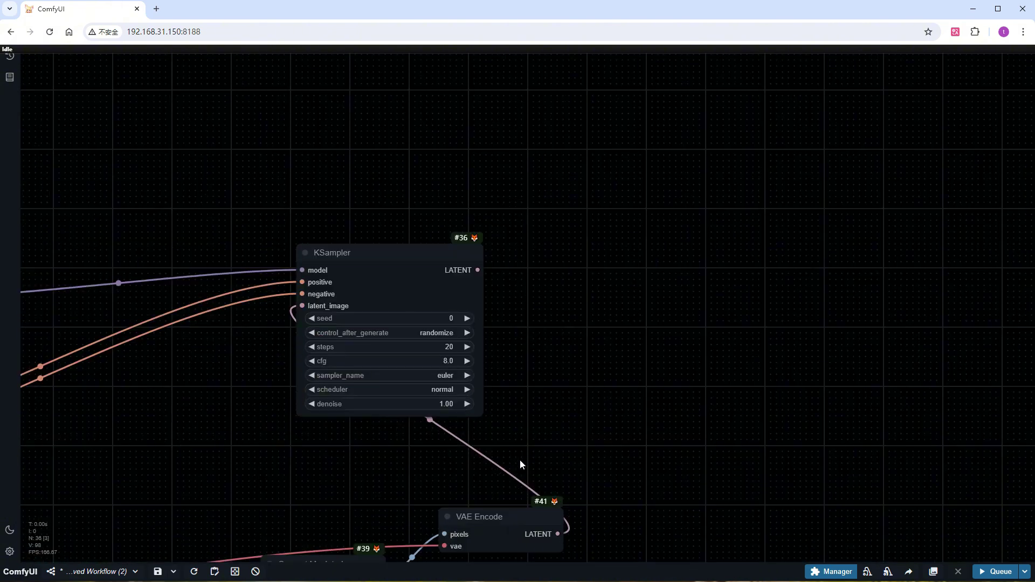
# Enter cfg 2, choose the sgm_uniform scheduler and enter denoise 0.9 on the KSampler.
pyautogui.click(442, 358)
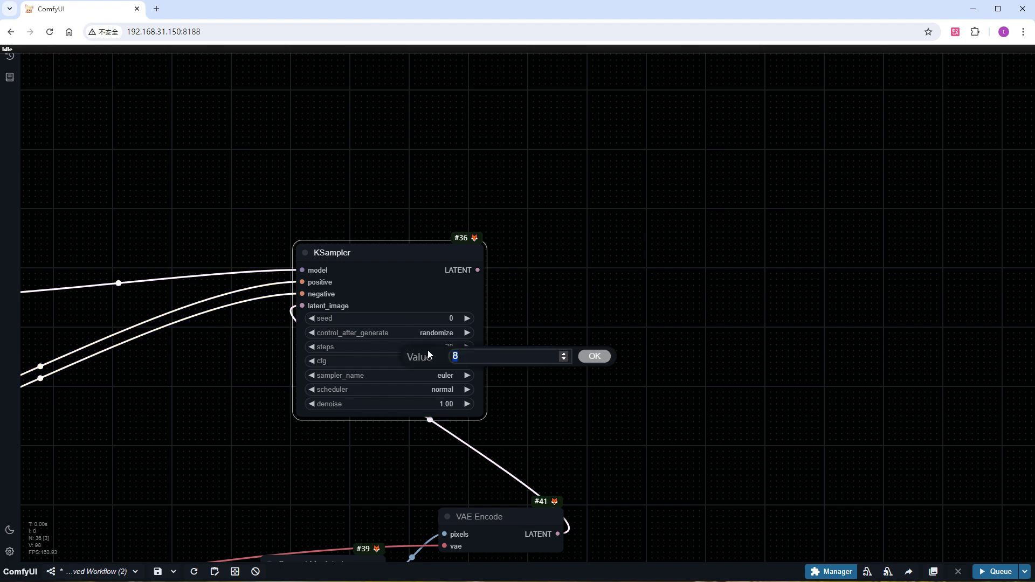
pyautogui.write('2')
pyautogui.press('Return')
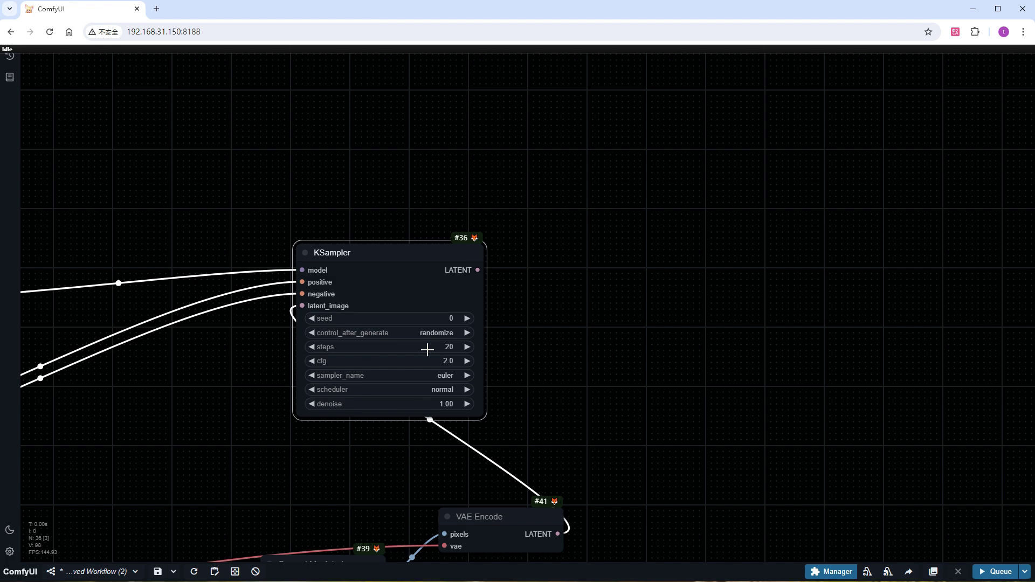
pyautogui.click(440, 389)
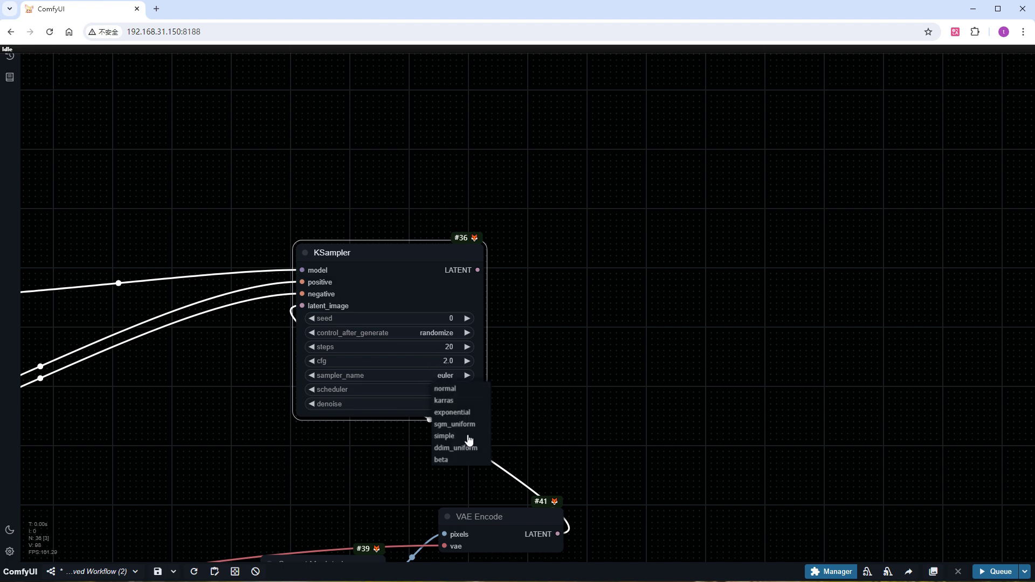
pyautogui.click(455, 424)
pyautogui.click(438, 406)
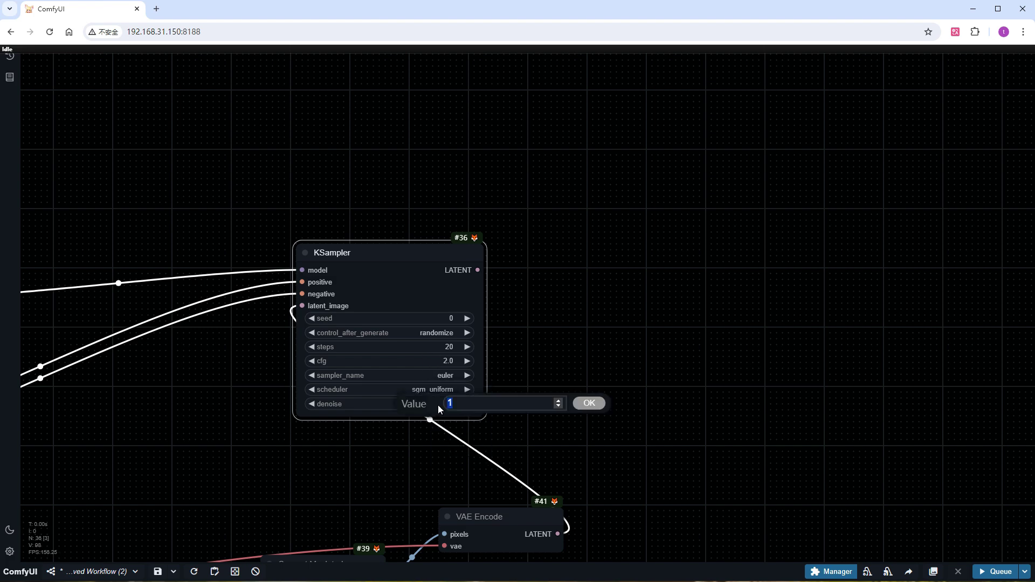
pyautogui.write('0.9')
pyautogui.press('Return')
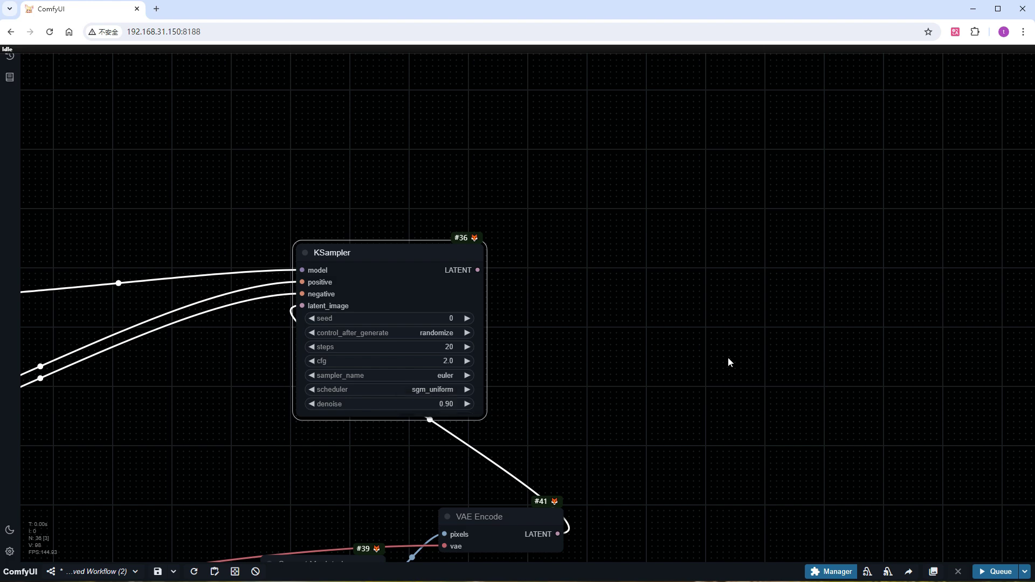
# Decode the KSampler latent with VAE Decode into an Image List to Image Batch node.
pyautogui.moveTo(481, 269); pyautogui.dragTo(658, 227)
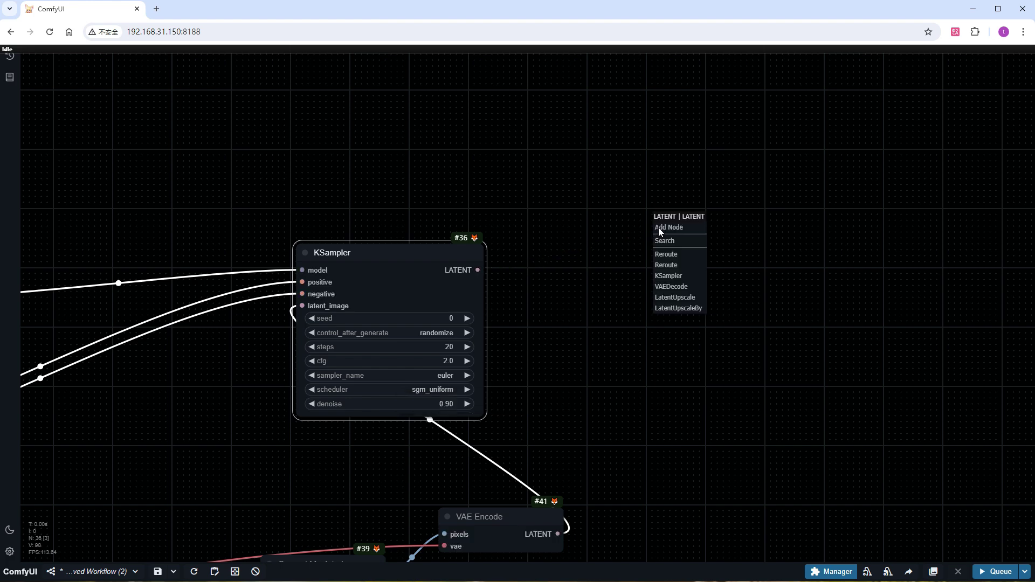
pyautogui.click(669, 287)
pyautogui.scroll(-10, 683, 341)
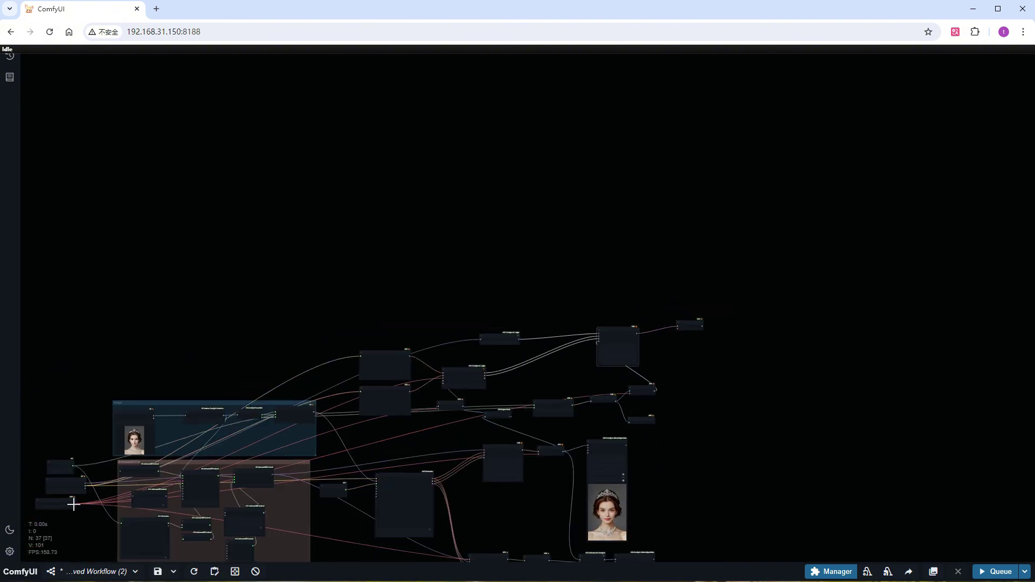
pyautogui.scroll(10, 686, 327)
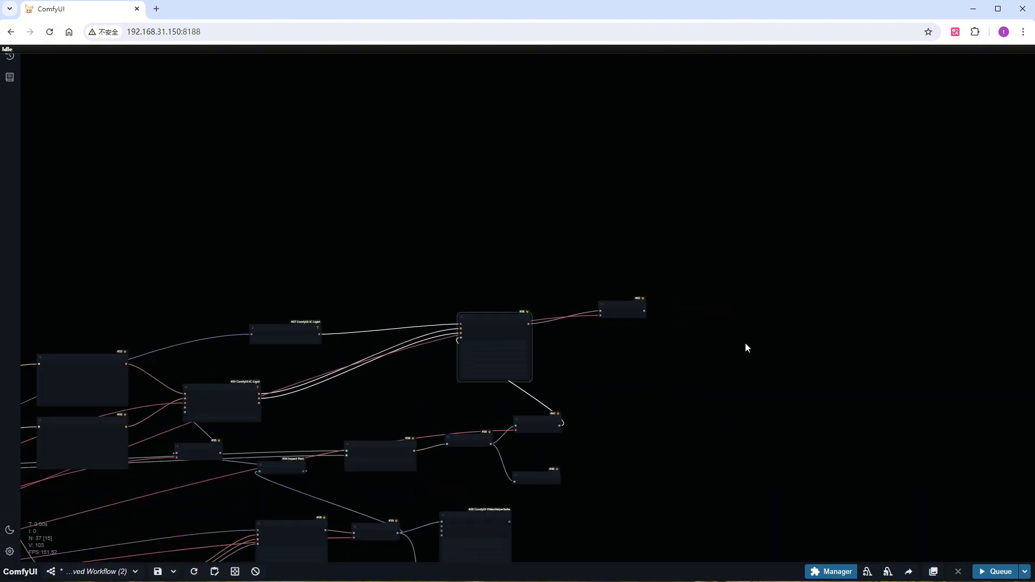
pyautogui.doubleClick(599, 283)
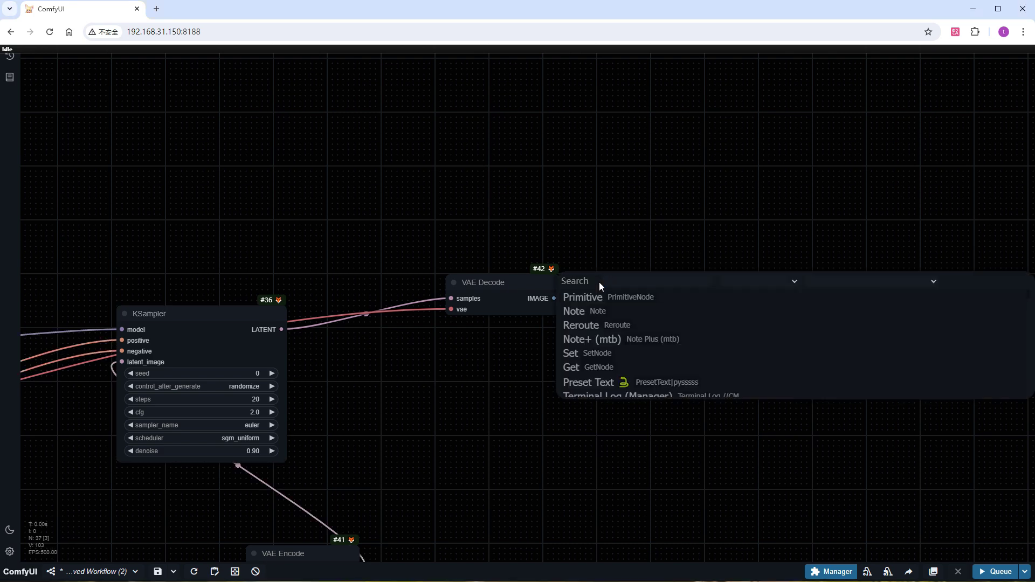
pyautogui.write('image lis')
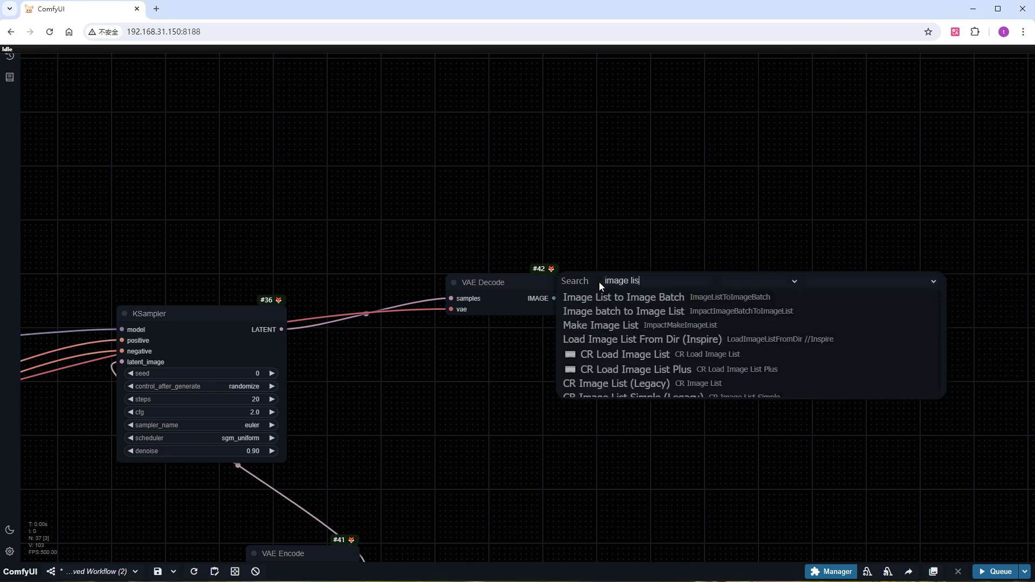
pyautogui.click(605, 294)
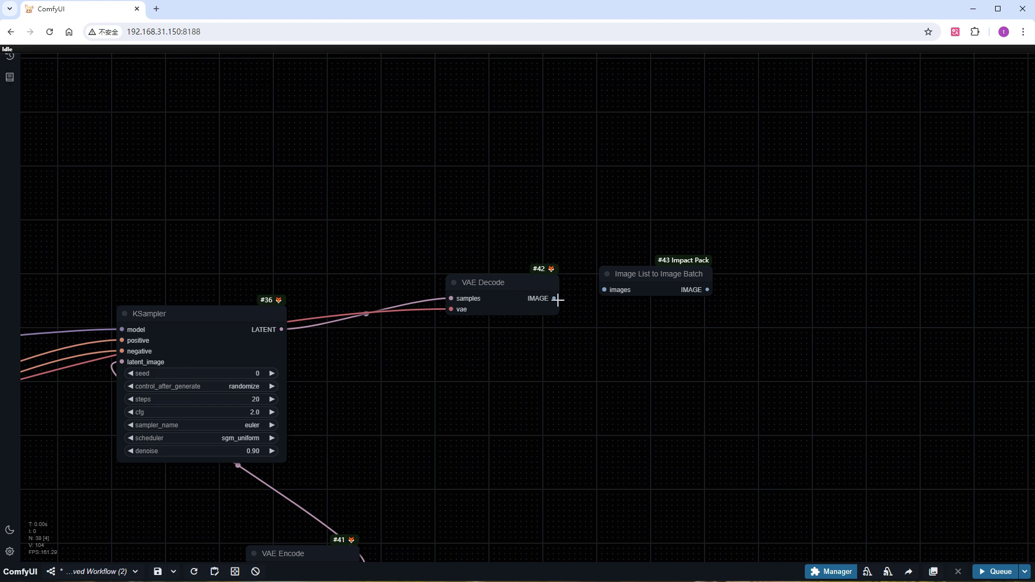
pyautogui.moveTo(555, 298); pyautogui.dragTo(602, 288)
# Send the image batch to a Video Combine node with format video/h264-mp4.
pyautogui.doubleClick(754, 275)
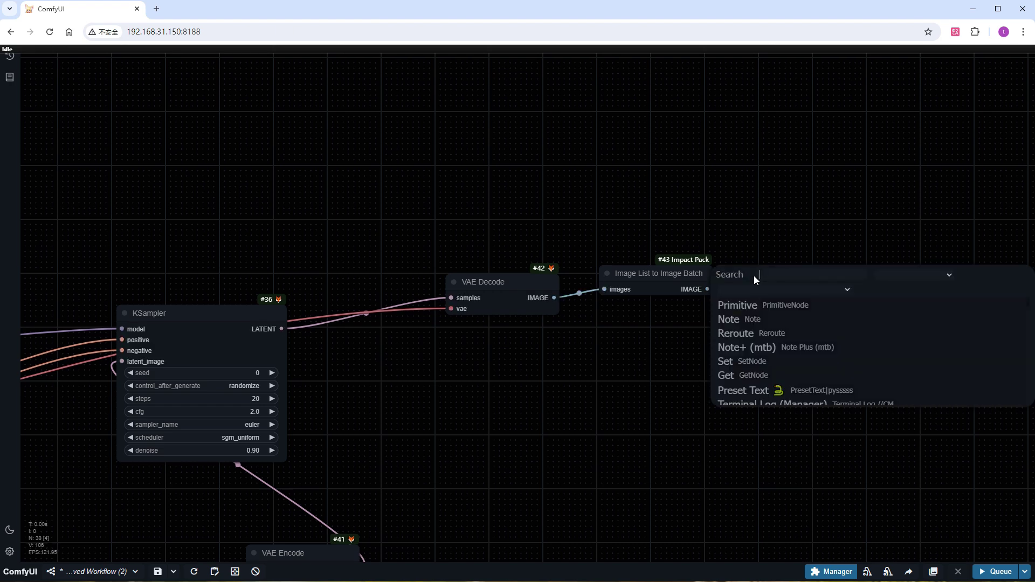
pyautogui.write('ideo c')
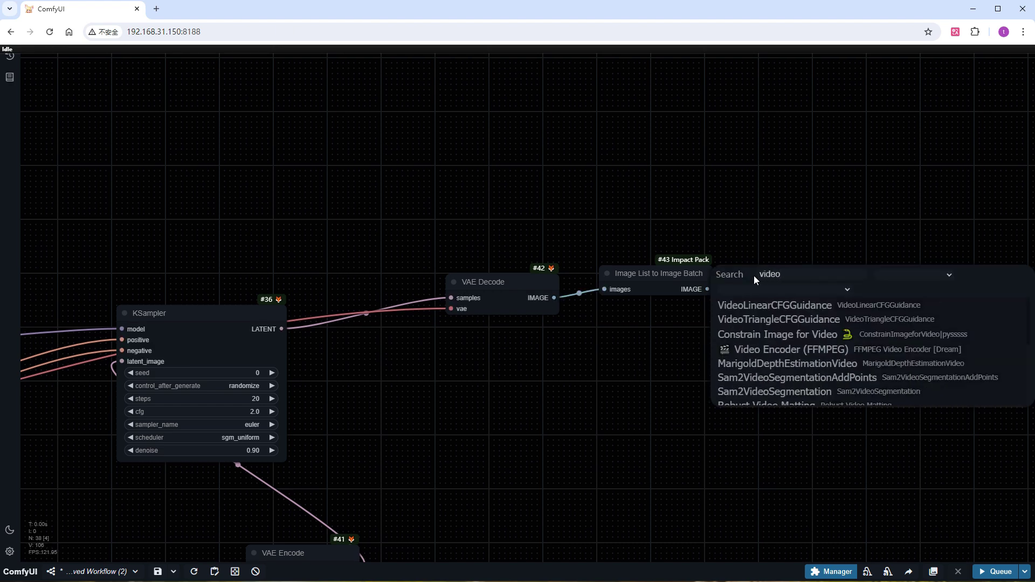
pyautogui.click(756, 307)
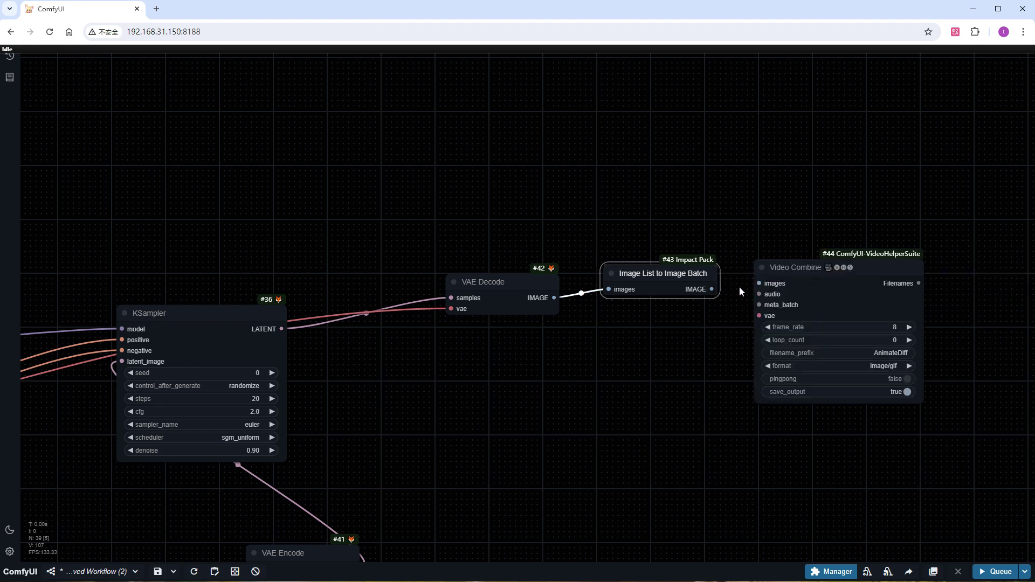
pyautogui.moveTo(716, 291); pyautogui.dragTo(760, 276)
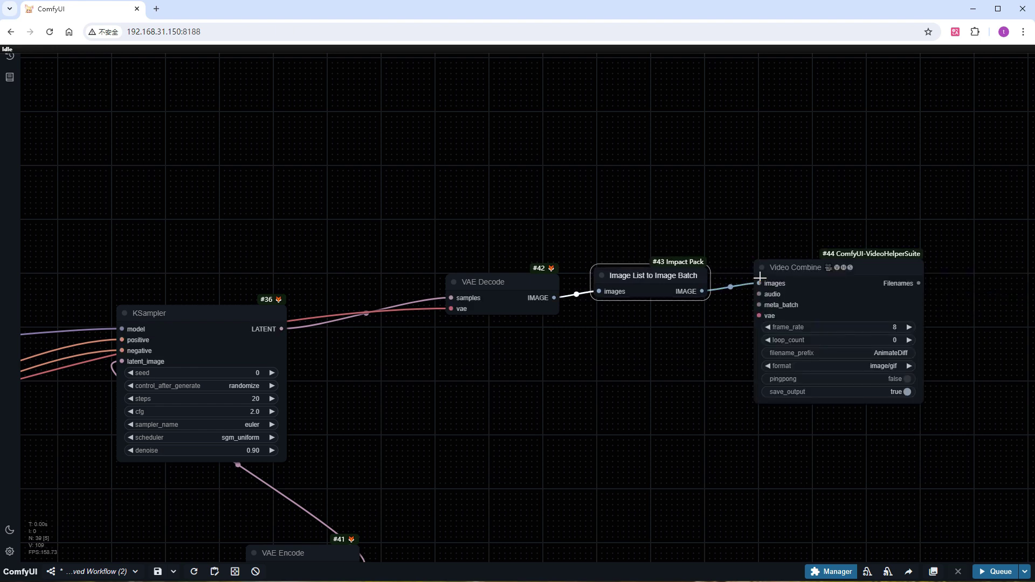
pyautogui.scroll(4, 915, 375)
pyautogui.click(879, 363)
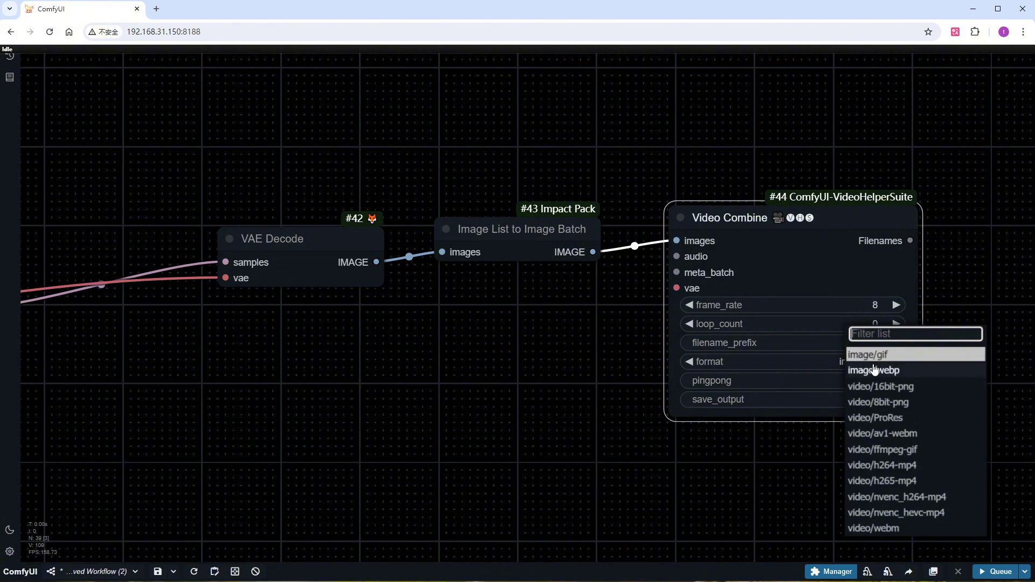
pyautogui.click(911, 465)
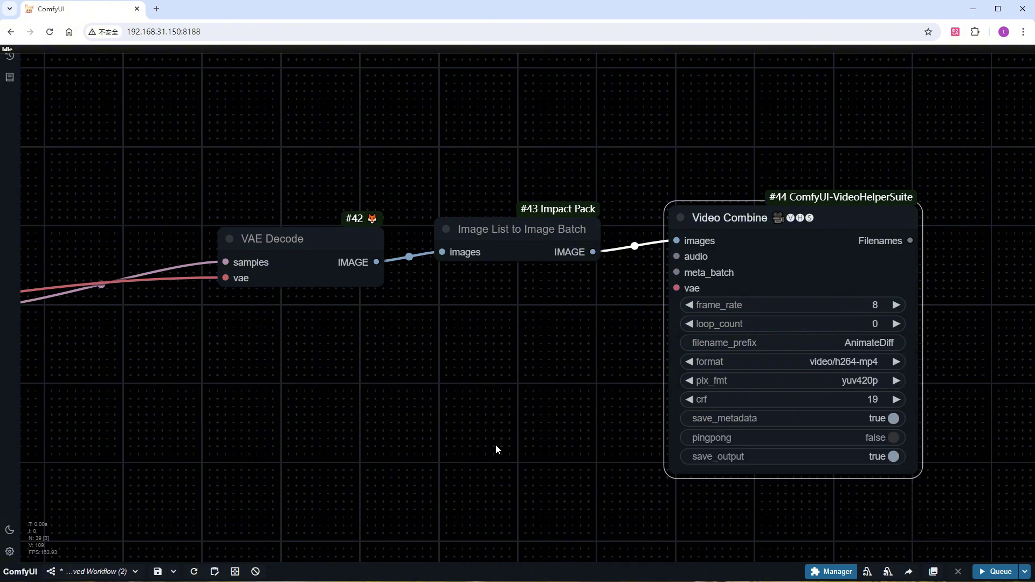
# Queue the workflow and inspect the relit portrait in the new Video Combine preview.
pyautogui.click(992, 573)
pyautogui.scroll(-10, 399, 368)
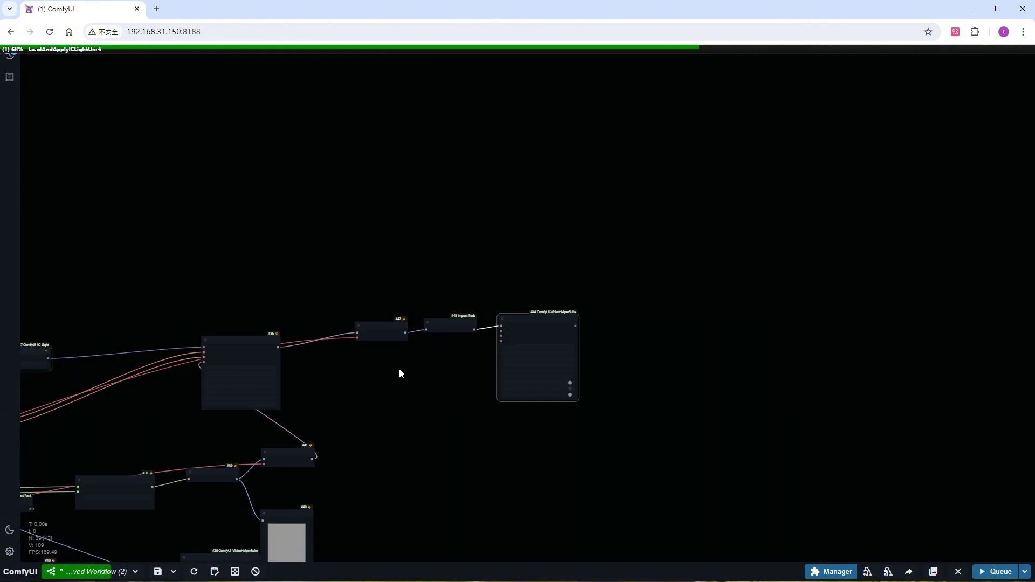
pyautogui.moveTo(385, 438); pyautogui.dragTo(720, 296)
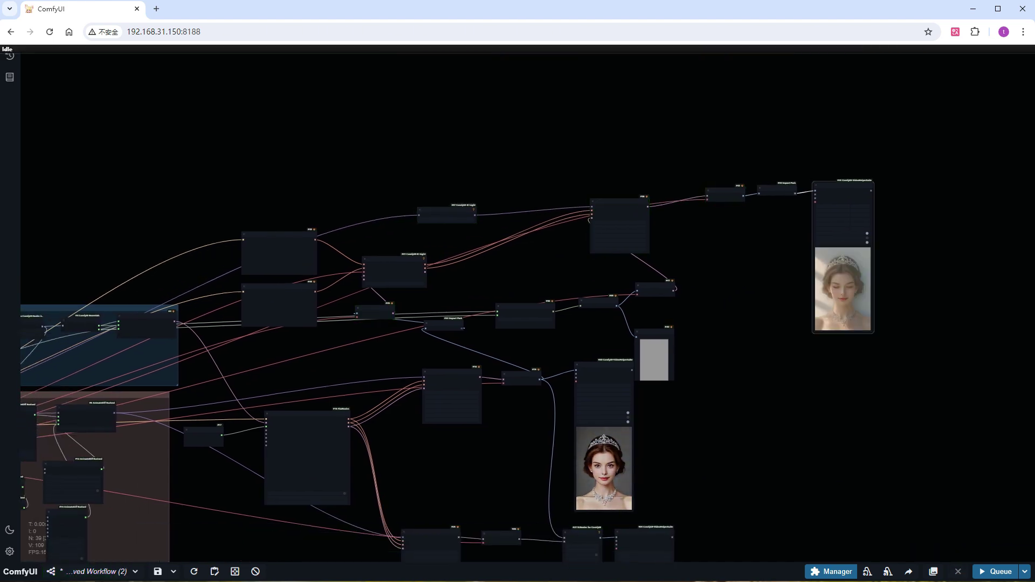
pyautogui.scroll(15, 839, 301)
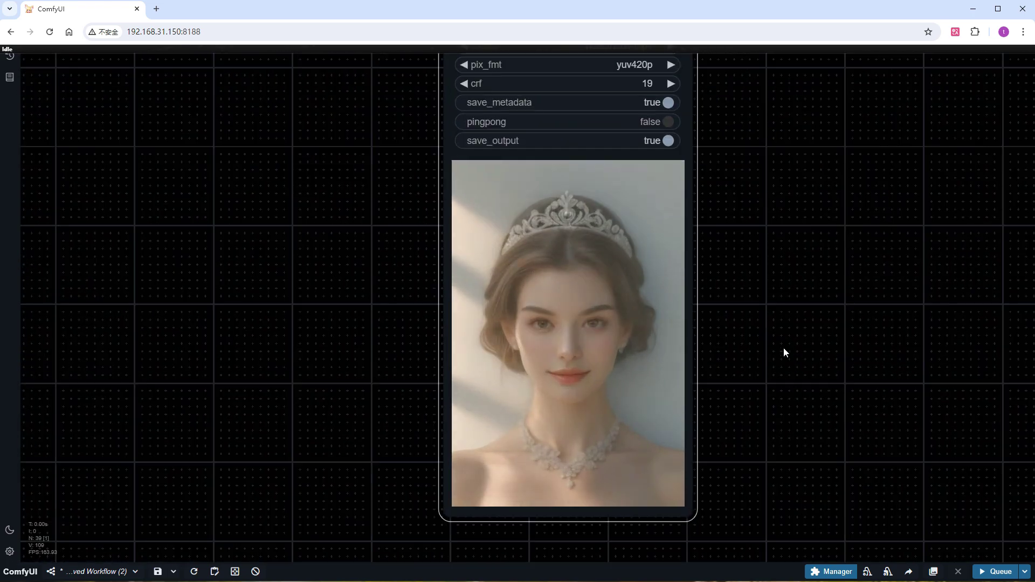
pyautogui.scroll(-10, 784, 348)
pyautogui.scroll(-4, 503, 427)
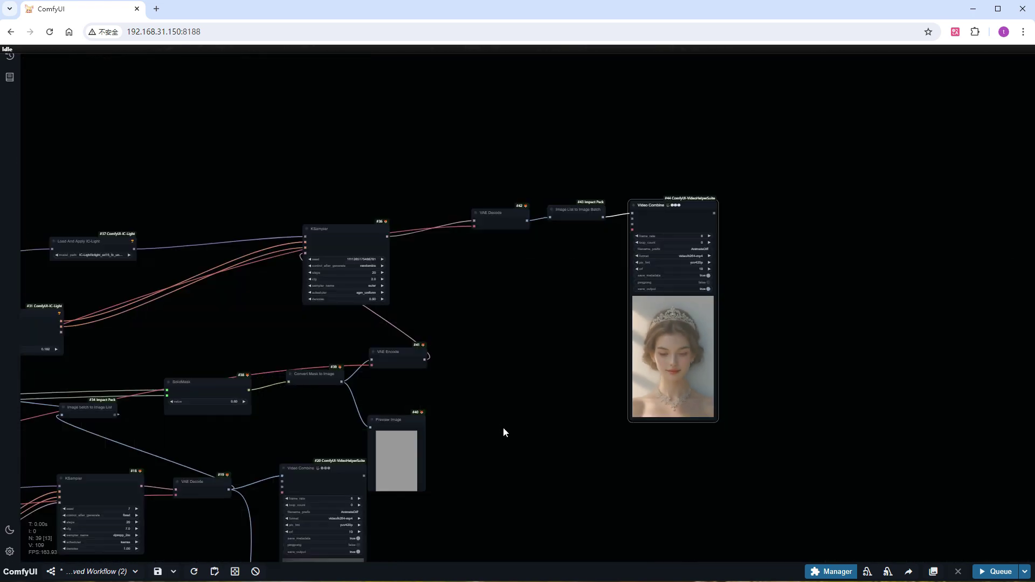
# Move the original Video Combine (#30) beside relit output #44 and zoom in on both.
pyautogui.moveTo(363, 417); pyautogui.dragTo(734, 201)
pyautogui.scroll(15, 647, 357)
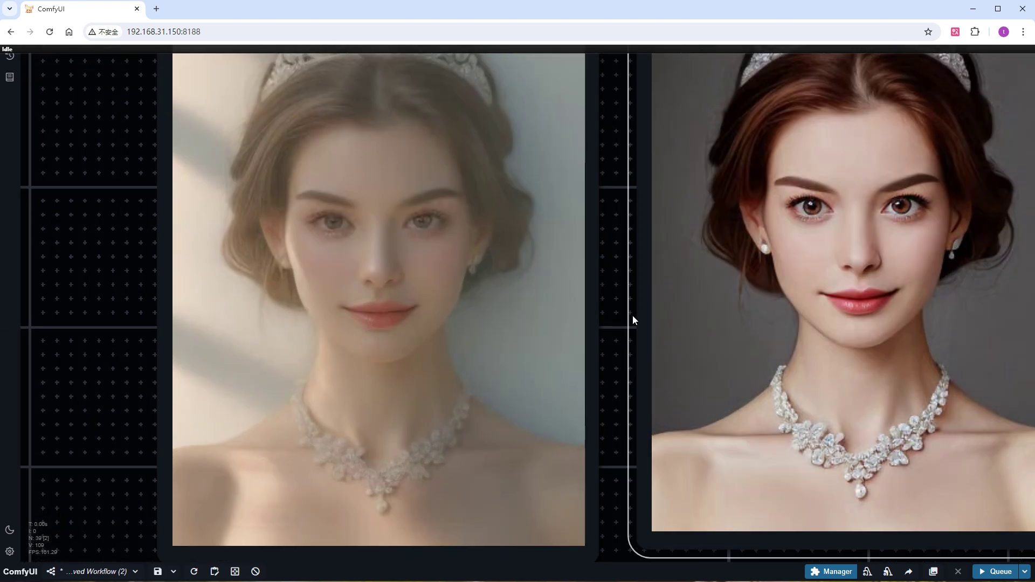
pyautogui.scroll(2, 189, 423)
pyautogui.scroll(-2, 189, 423)
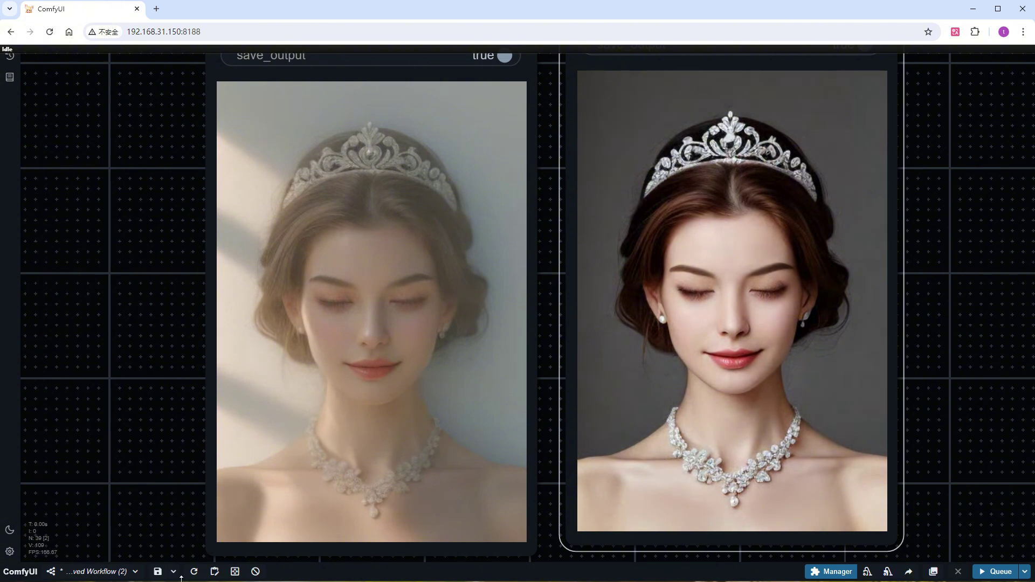